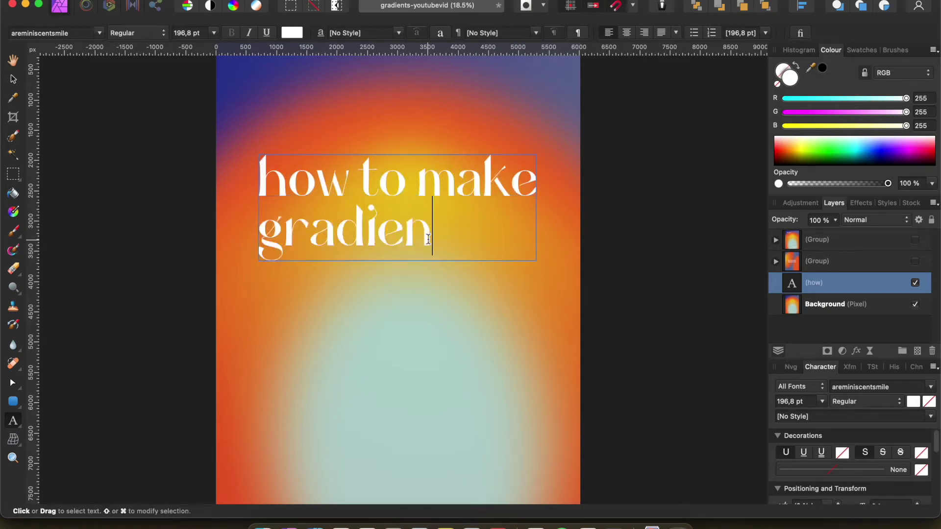
# - Type 'how to' as the start of the white serif heading on the Affinity Photo gradient poster
pyautogui.write('to')
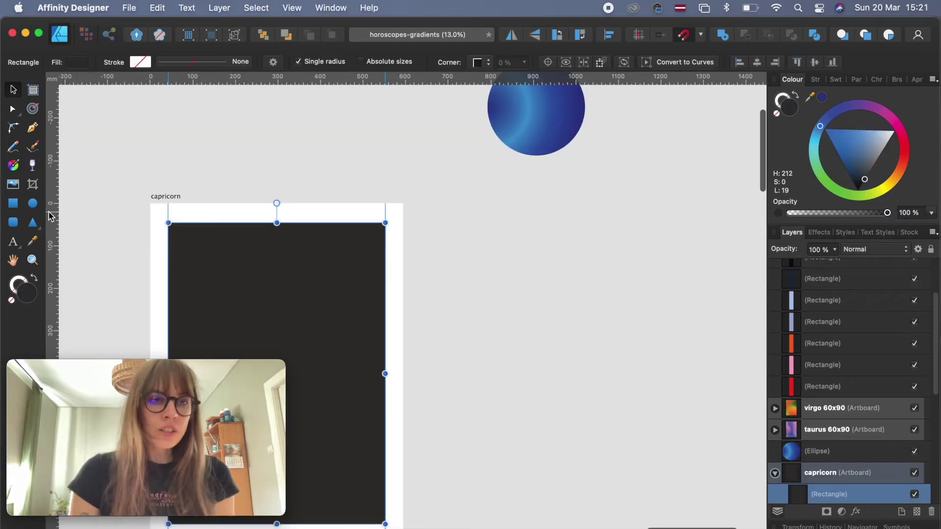
# - Draw a new circle beside the capricorn artboard with the Ellipse Tool
pyautogui.press('e')
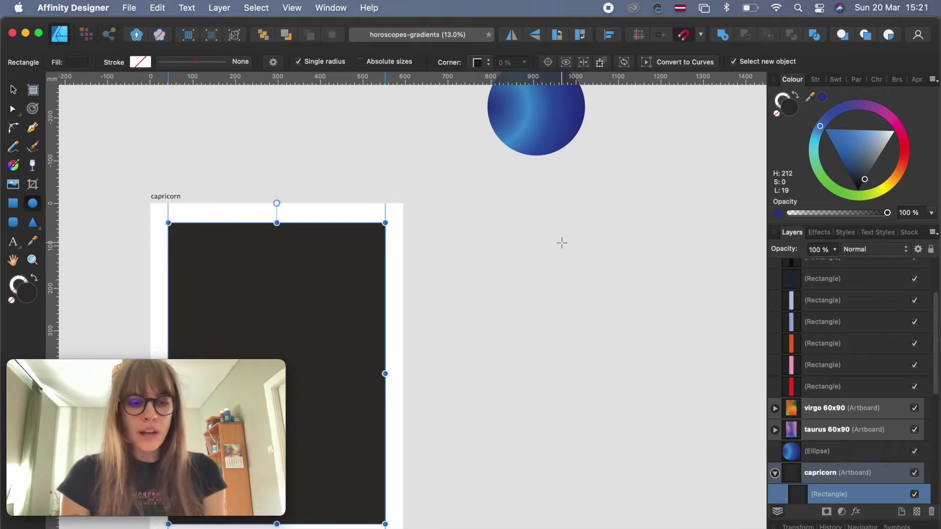
pyautogui.moveTo(516, 231); pyautogui.dragTo(644, 381)
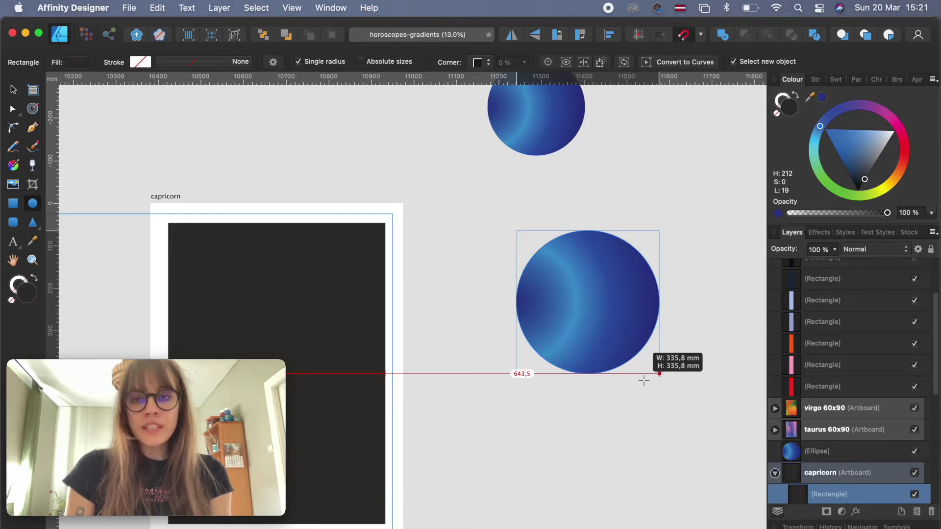
pyautogui.moveTo(644, 381); pyautogui.dragTo(645, 380)
pyautogui.hscroll(3, 105, 111)
# - Fill the circle with a radial gradient whose left stop is light cyan
pyautogui.click(68, 62)
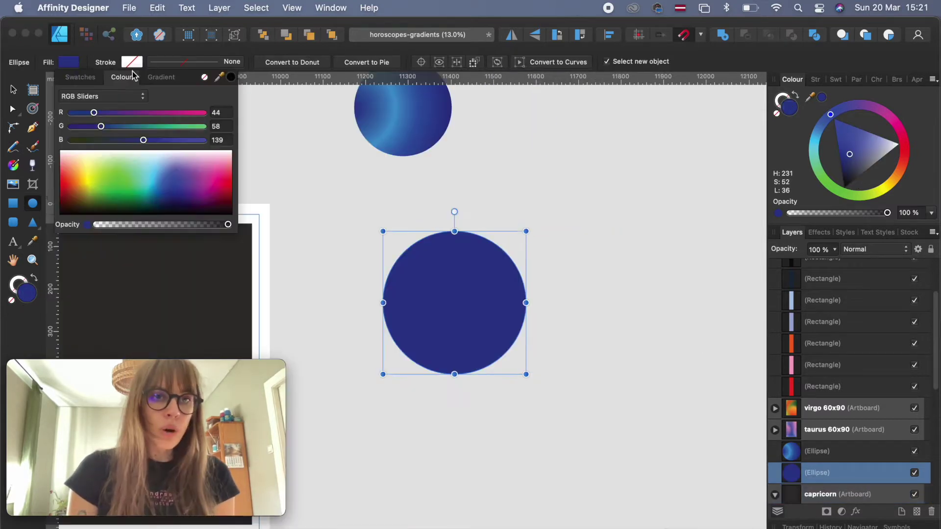
pyautogui.click(169, 81)
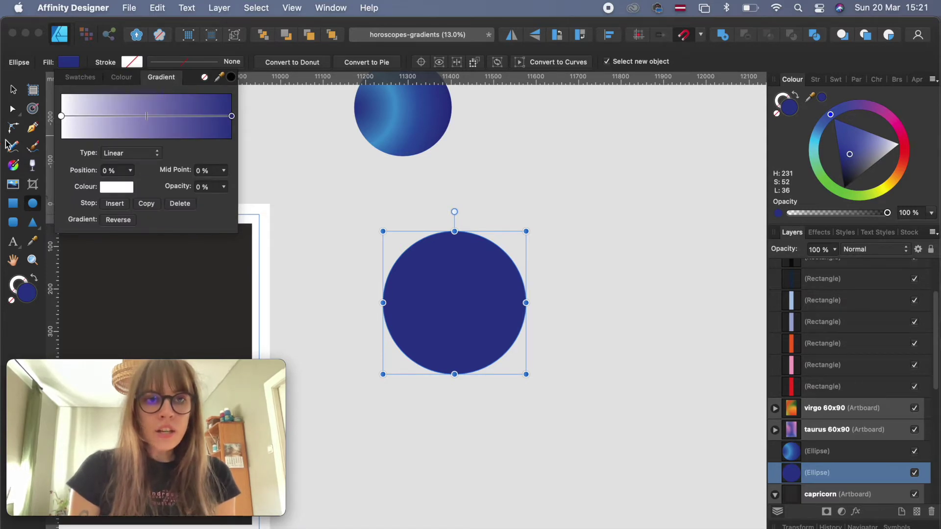
pyautogui.click(61, 117)
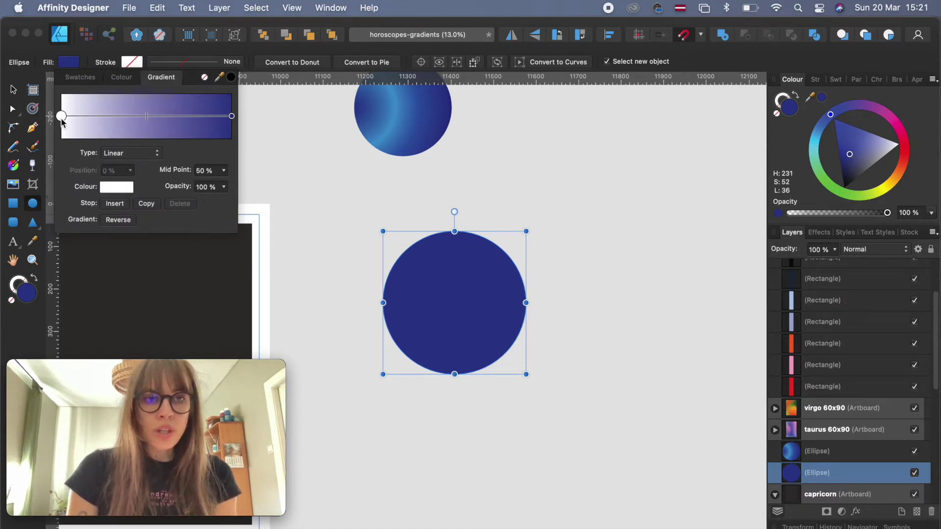
pyautogui.click(117, 187)
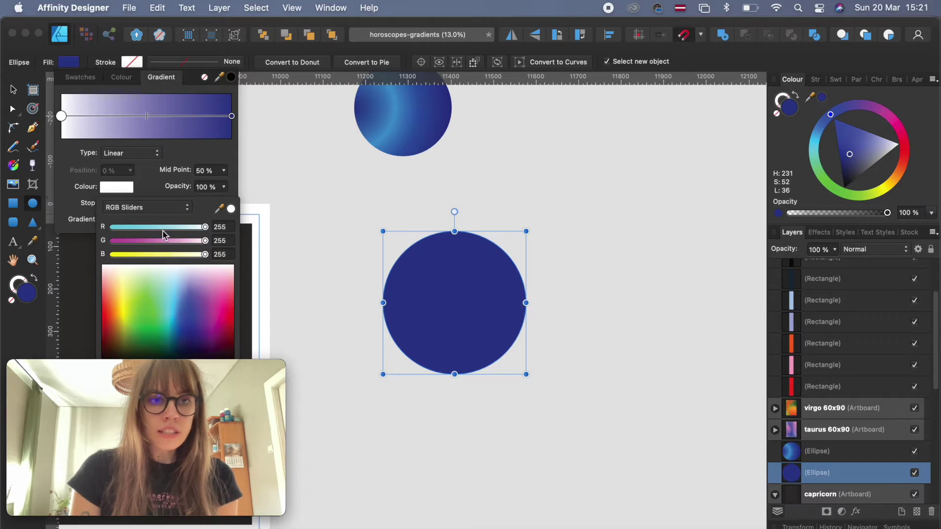
pyautogui.moveTo(165, 229)
pyautogui.mouseDown()
pyautogui.moveTo(135, 232)
pyautogui.moveTo(148, 233)
pyautogui.mouseUp()
pyautogui.click(132, 153)
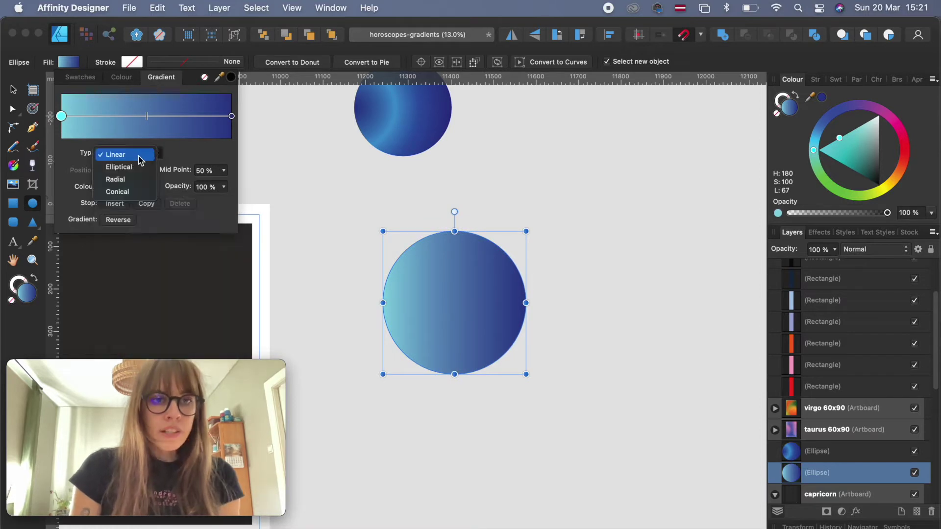
pyautogui.click(129, 170)
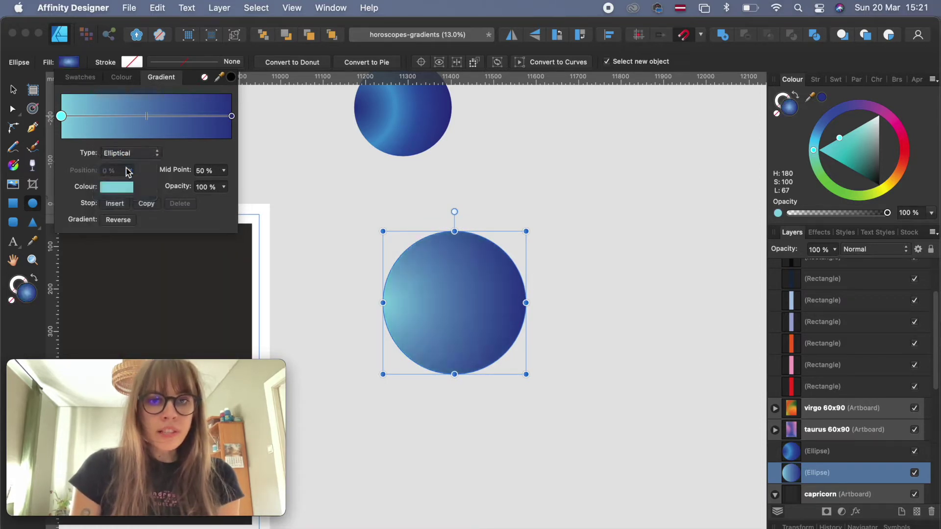
pyautogui.click(130, 155)
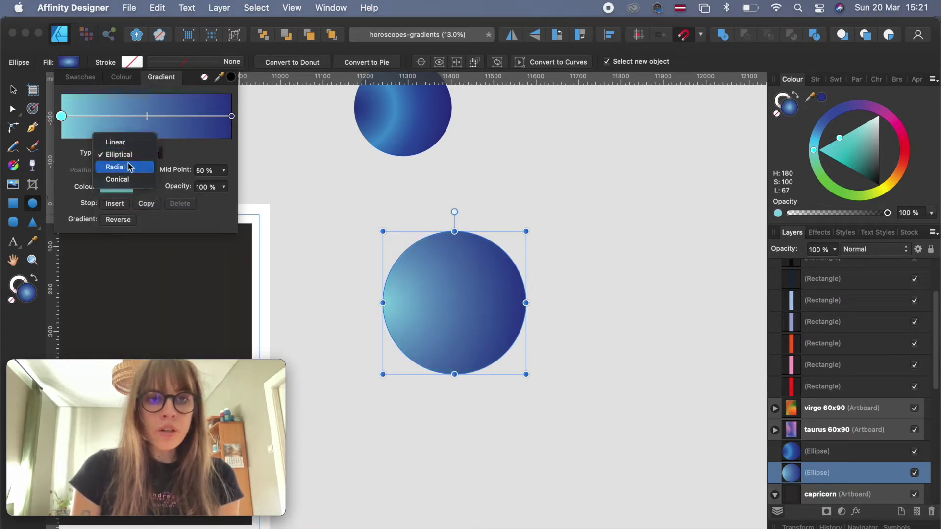
pyautogui.click(129, 166)
# - Add a cyan-blue gradient stop at 60% and a deeper blue stop at 30%
pyautogui.click(164, 117)
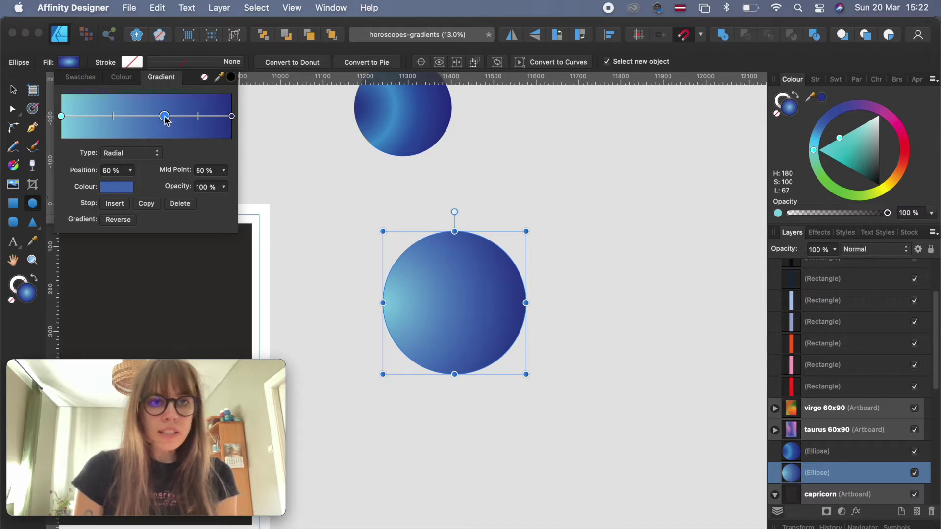
pyautogui.click(122, 189)
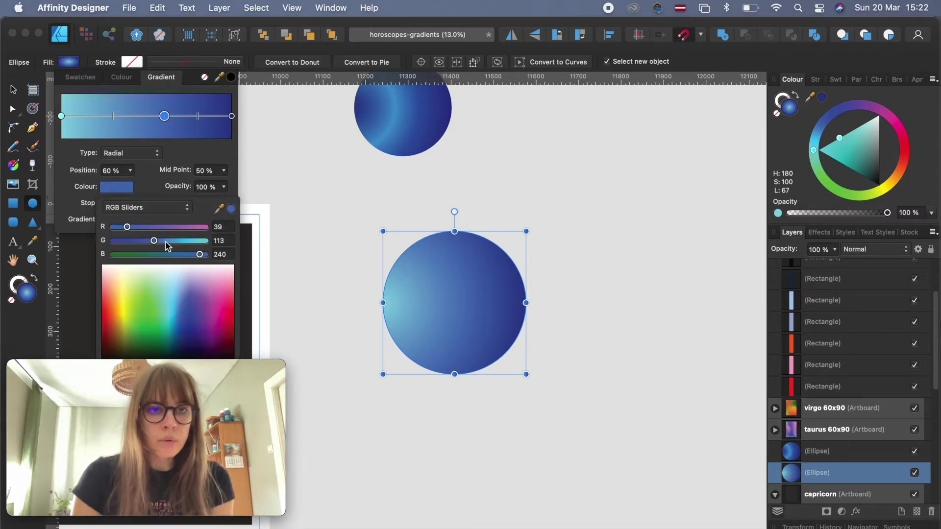
pyautogui.moveTo(154, 241); pyautogui.dragTo(179, 242)
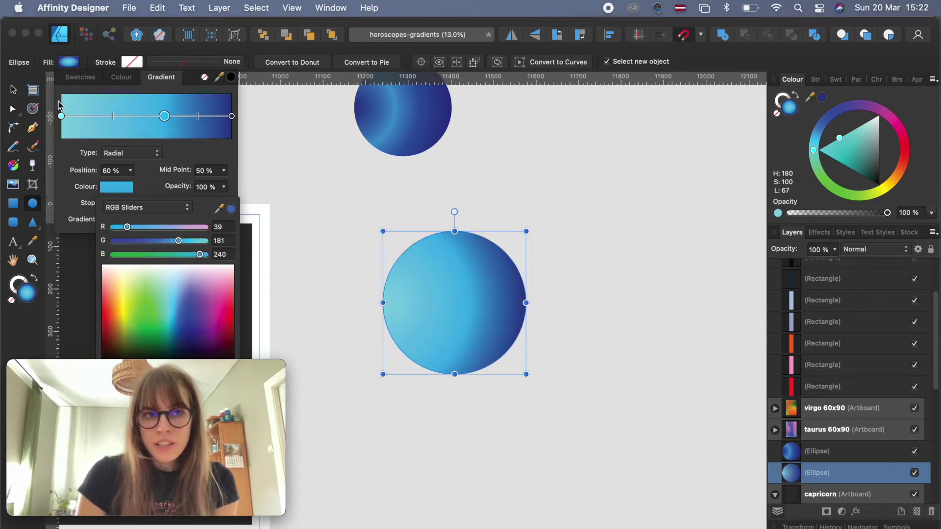
pyautogui.click(60, 116)
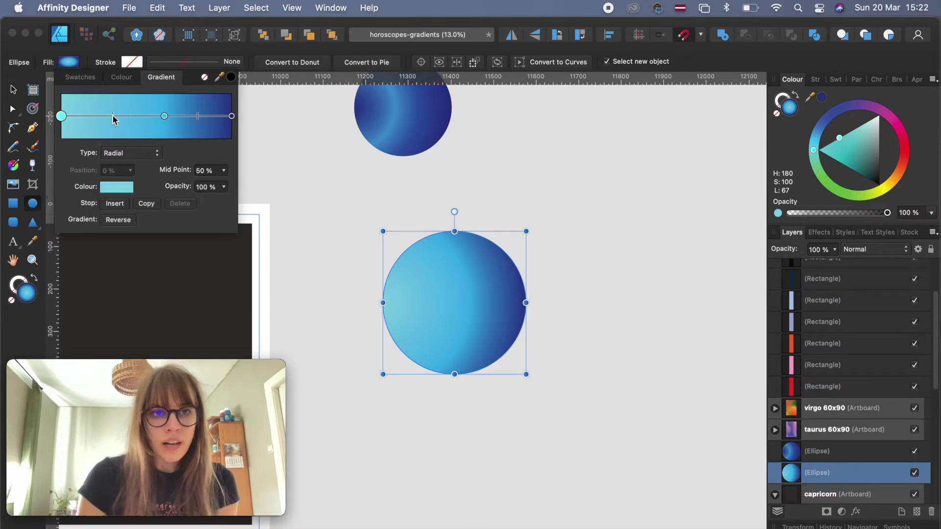
pyautogui.click(114, 203)
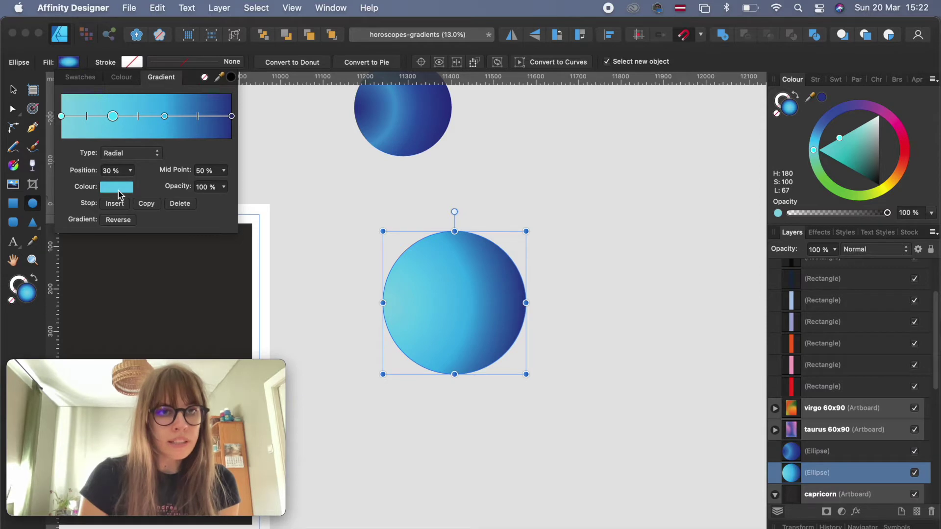
pyautogui.click(118, 190)
pyautogui.moveTo(147, 241); pyautogui.dragTo(142, 241)
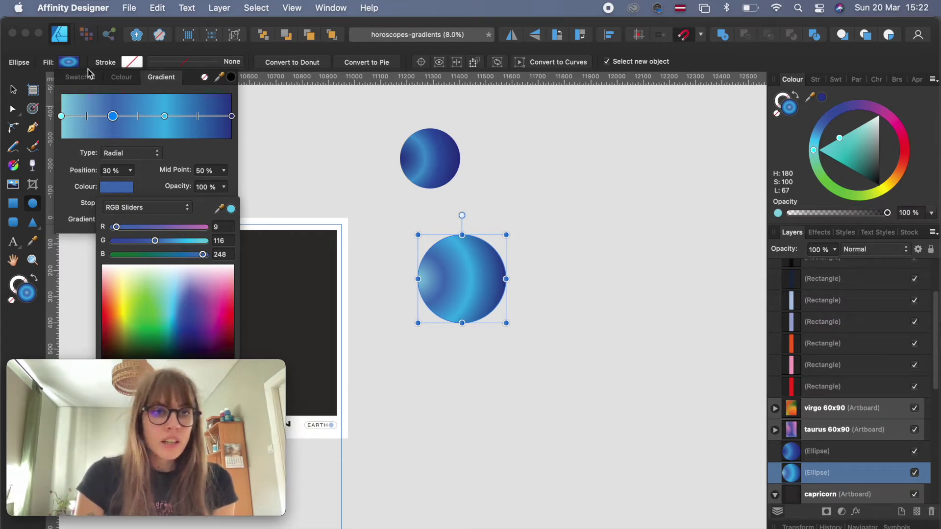
pyautogui.click(162, 81)
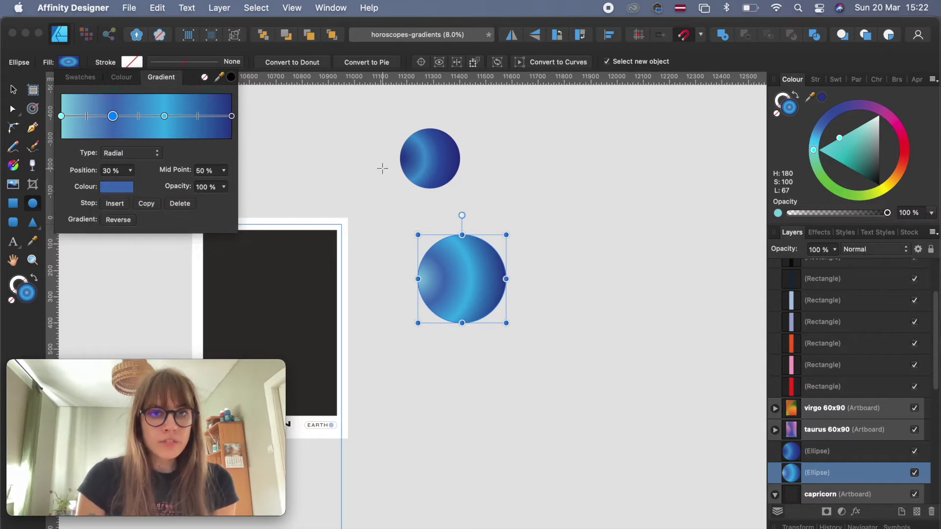
pyautogui.click(13, 90)
# - Reselect the gradient circle and move it down and to the right
pyautogui.click(588, 311)
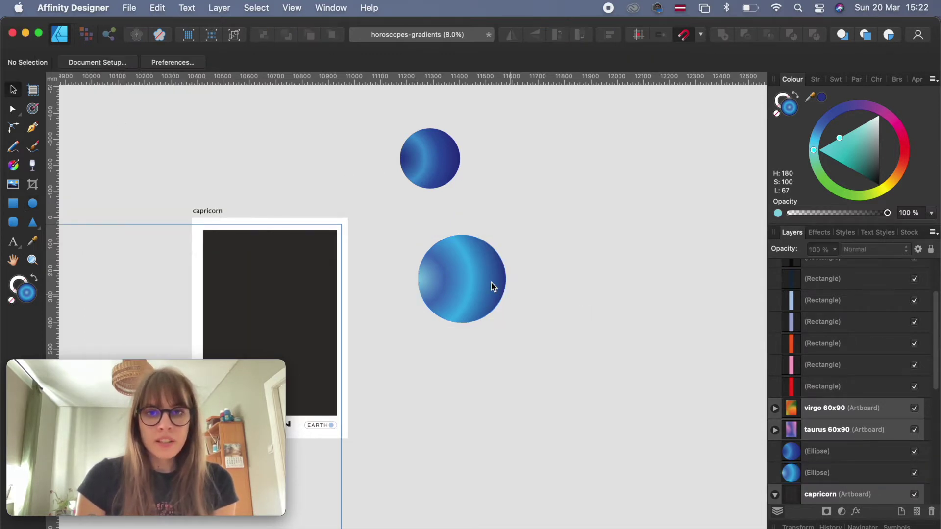
pyautogui.scroll(3, 494, 286)
pyautogui.scroll(-2, 443, 254)
pyautogui.click(443, 254)
pyautogui.moveTo(444, 255); pyautogui.dragTo(483, 353)
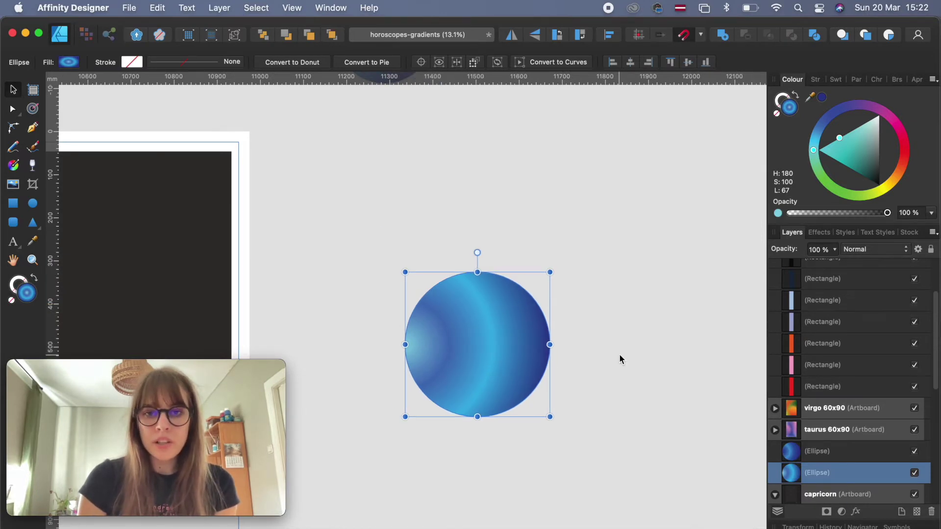
pyautogui.hscroll(2, 620, 357)
pyautogui.scroll(-1, 619, 356)
# - Turn on Gaussian Blur for the circle with a 300 px radius
pyautogui.click(857, 513)
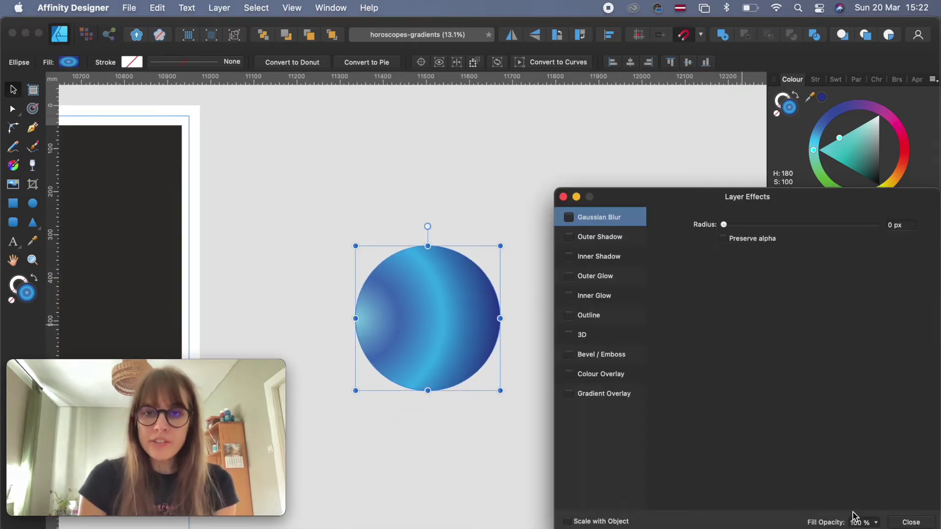
pyautogui.click(570, 218)
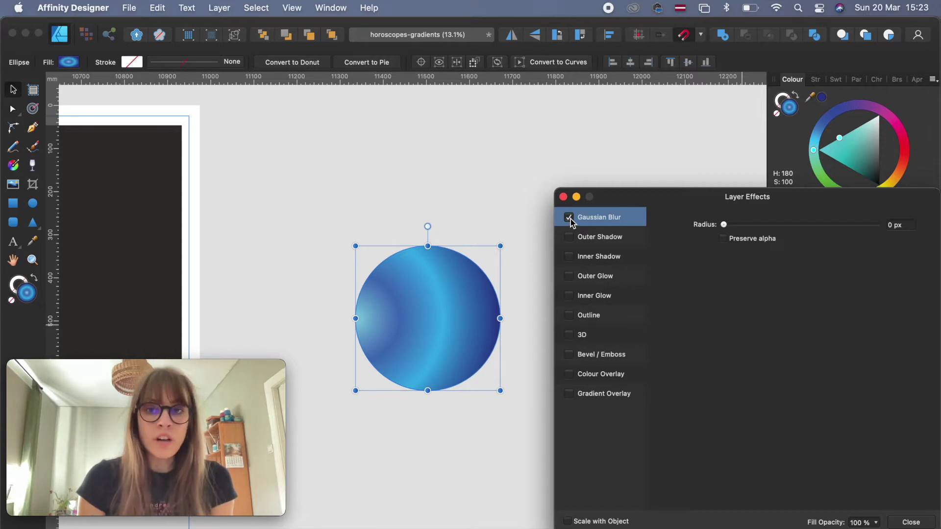
pyautogui.scroll(2, 485, 287)
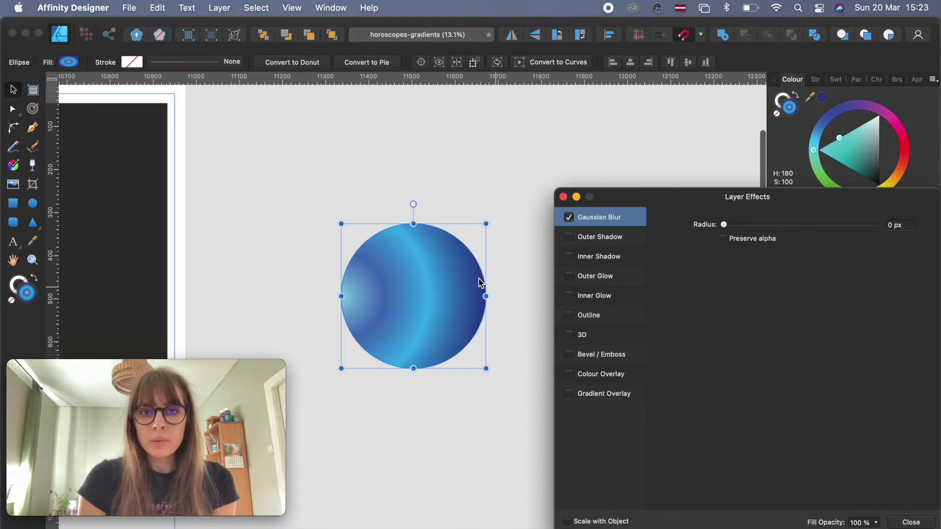
pyautogui.moveTo(724, 224); pyautogui.dragTo(940, 228)
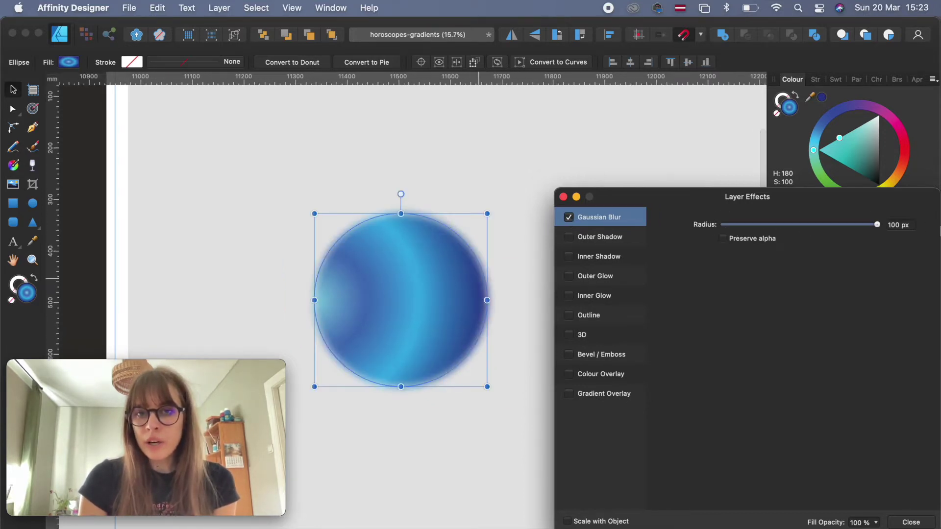
pyautogui.click(892, 222)
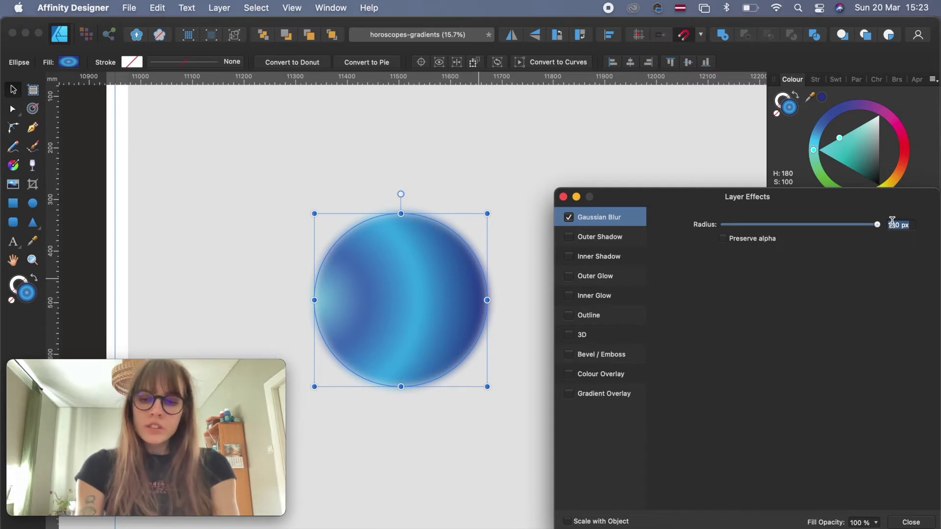
pyautogui.write('300')
pyautogui.press('Return')
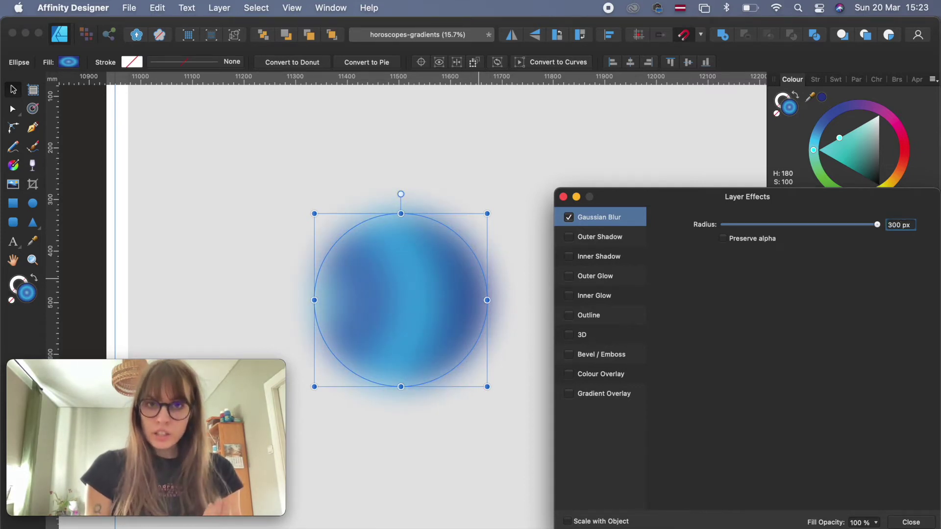
# - Try blur radii of 400 and 500 px, settle back on 300 px, then deselect
pyautogui.write('400')
pyautogui.press('Return')
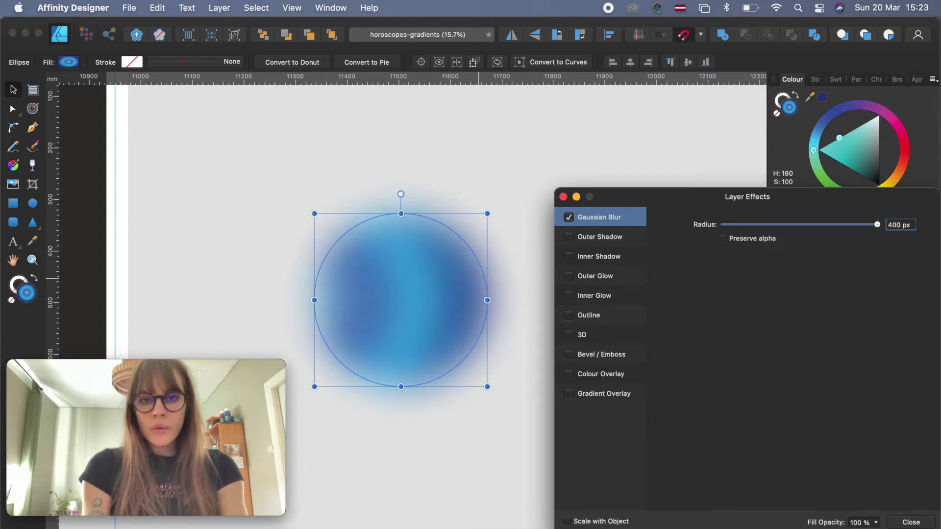
pyautogui.click(900, 225)
pyautogui.write('500')
pyautogui.press('Return')
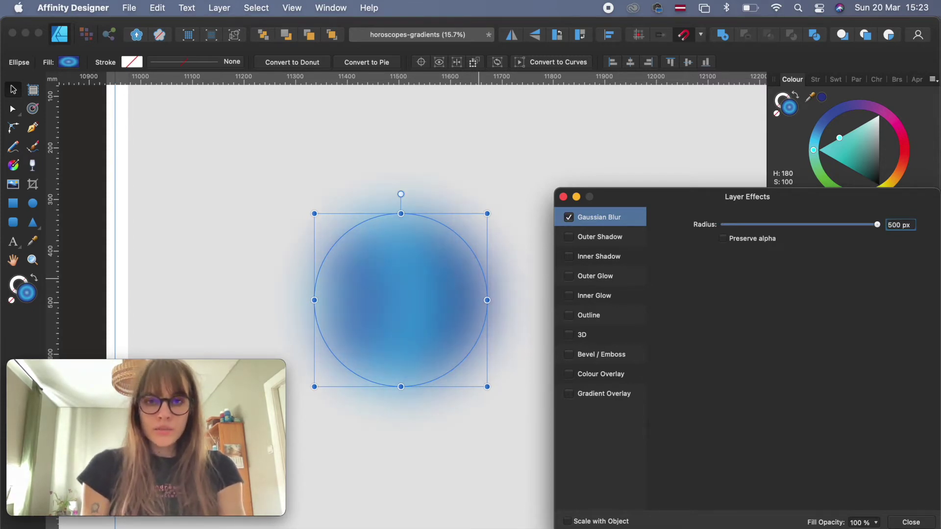
pyautogui.click(892, 223)
pyautogui.write('3')
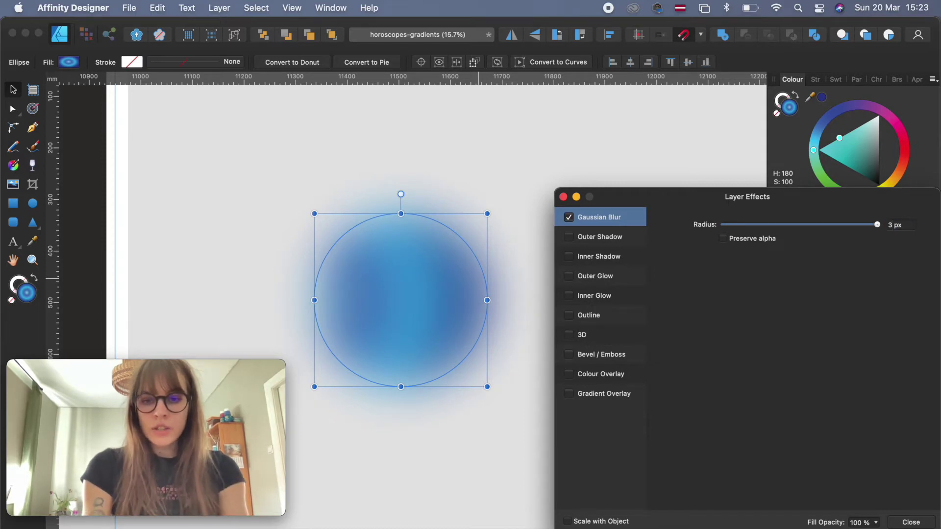
pyautogui.write('00')
pyautogui.press('Return')
pyautogui.click(491, 181)
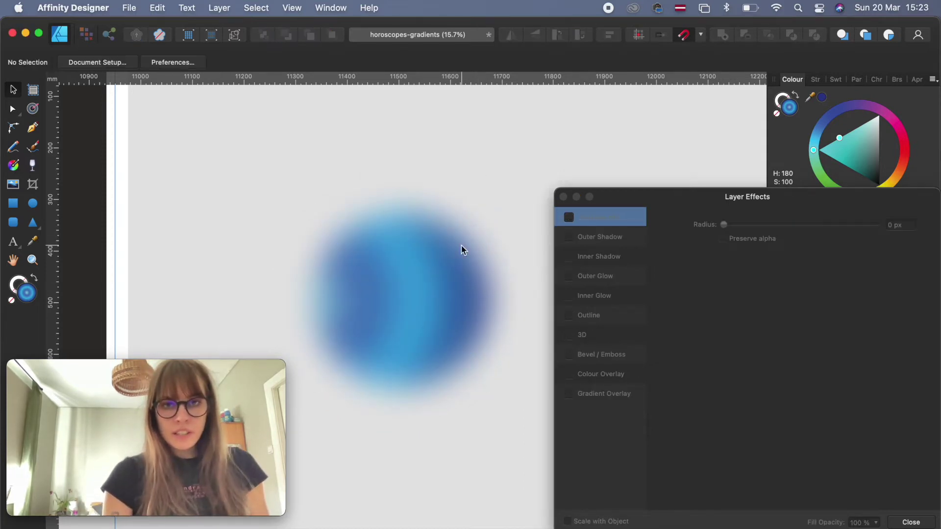
pyautogui.scroll(-5, 462, 249)
# - Move the blurred blue glow onto the capricorn poster
pyautogui.moveTo(461, 250); pyautogui.dragTo(290, 245)
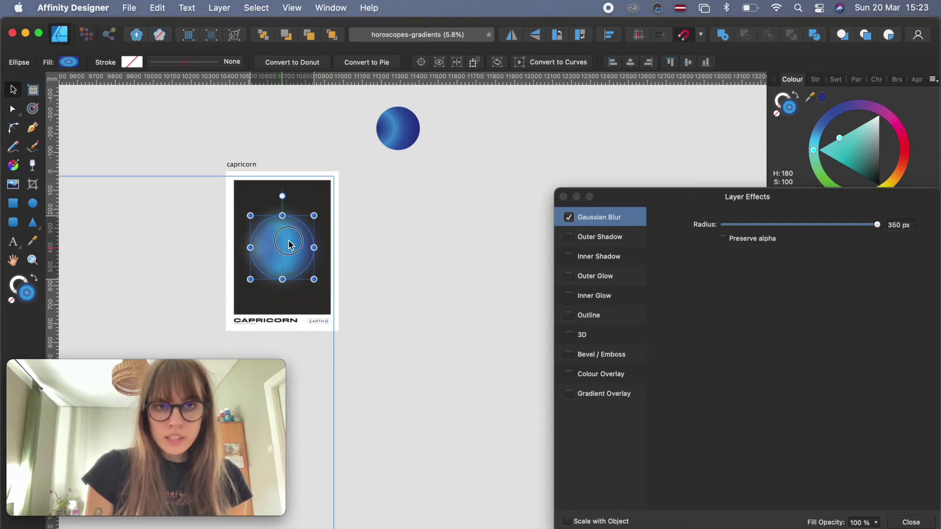
pyautogui.scroll(4, 289, 244)
pyautogui.scroll(-2, 397, 235)
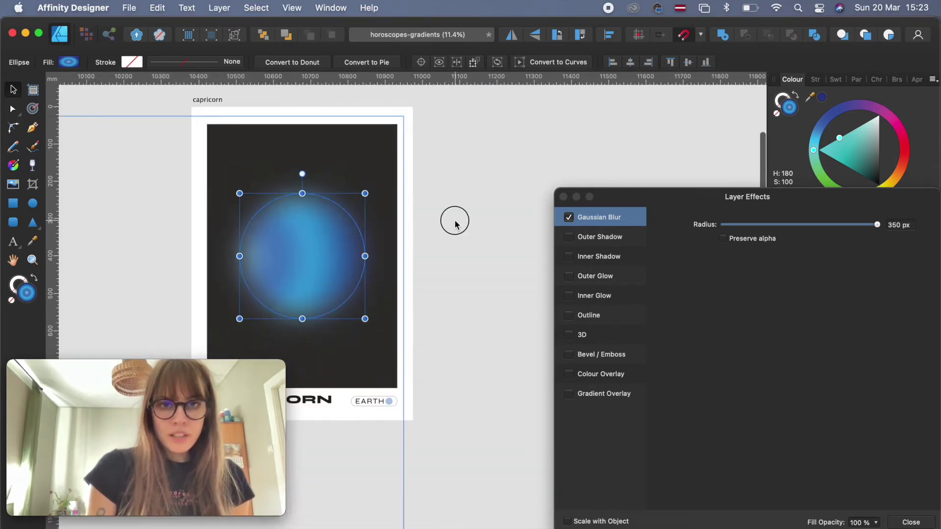
pyautogui.click(455, 224)
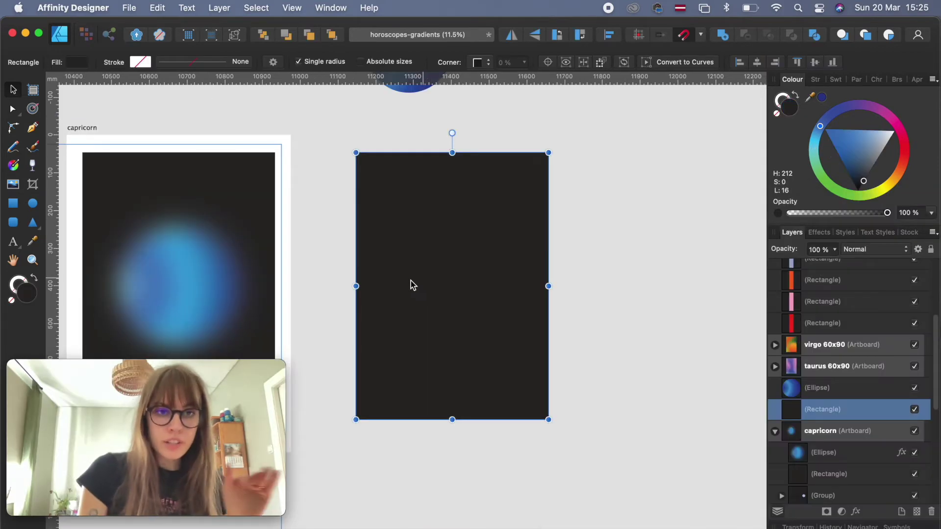
# - Duplicate the blurred circle with Cmd+J and shrink the copy to about 120.7 mm at its centre
pyautogui.hscroll(-2, 201, 294)
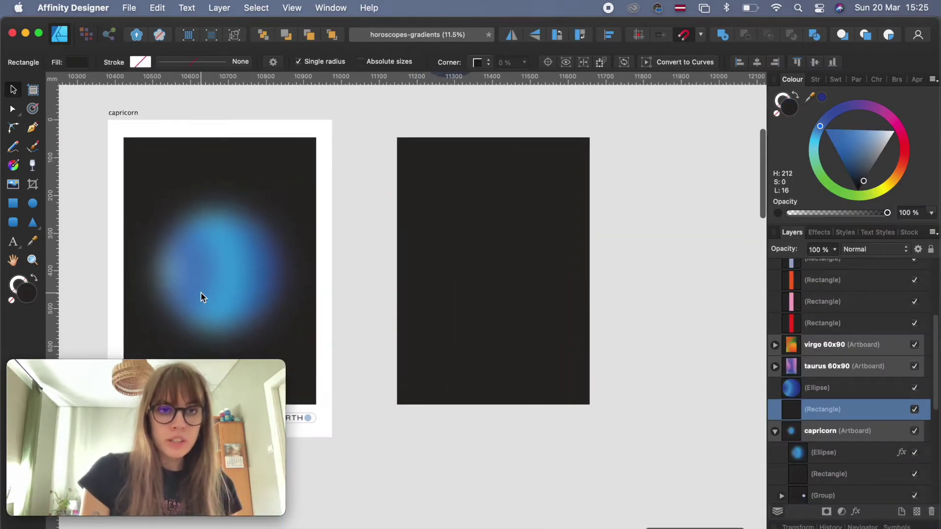
pyautogui.click(234, 273)
pyautogui.scroll(-5, 234, 272)
pyautogui.scroll(2, 234, 273)
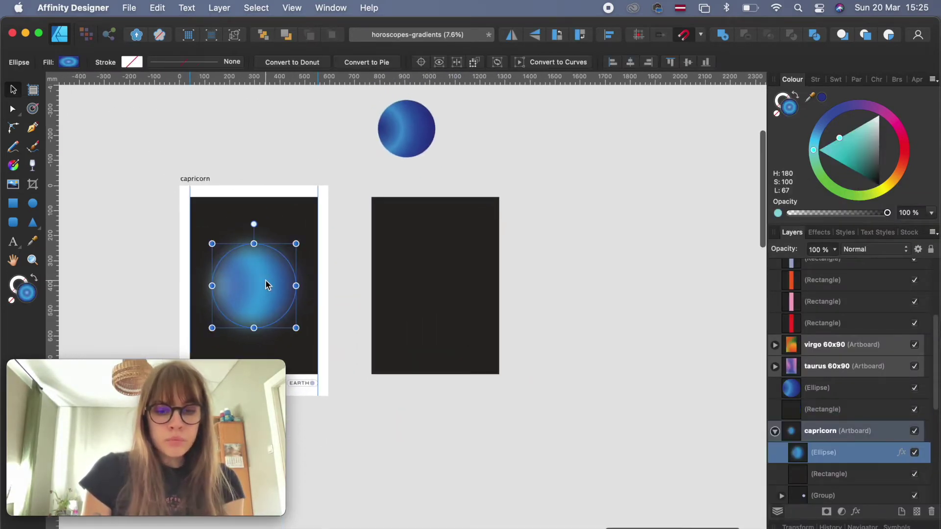
pyautogui.press('super+j')
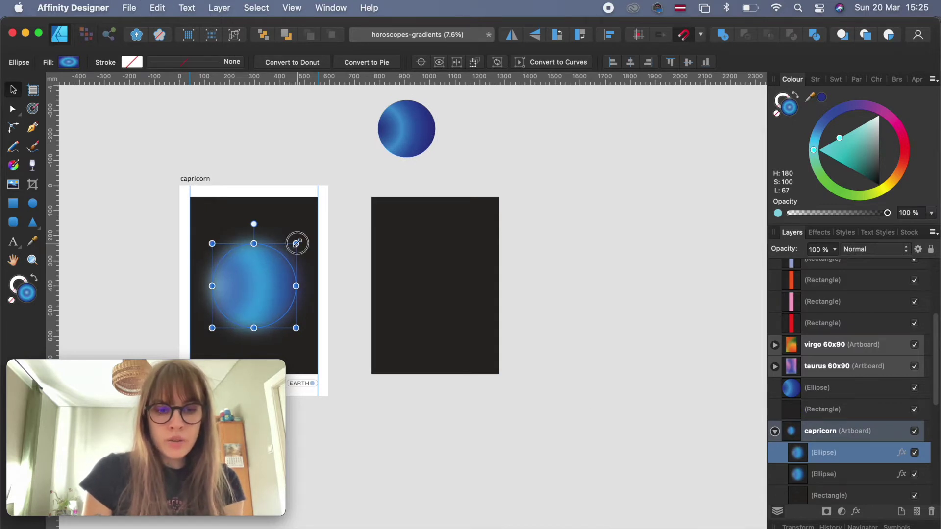
pyautogui.moveTo(296, 244); pyautogui.dragTo(270, 269)
pyautogui.click(69, 62)
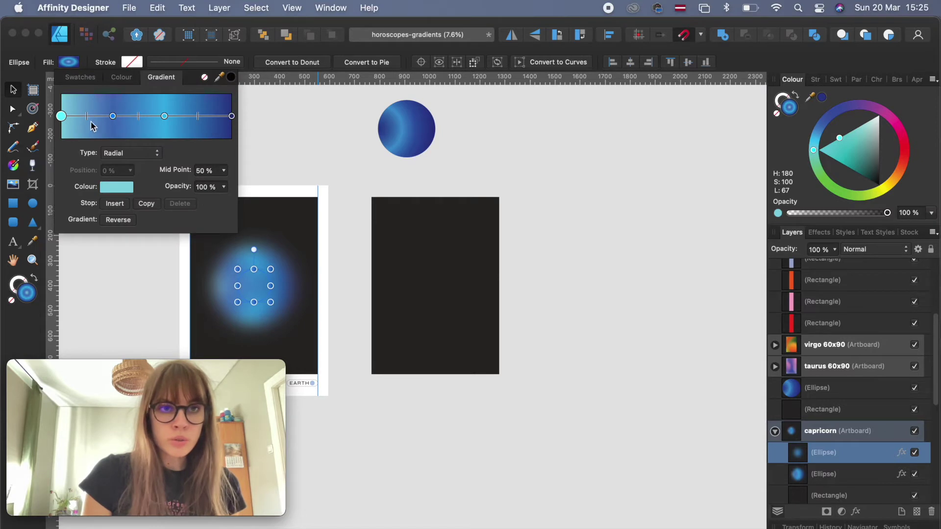
# - Delete the 30% and 60% stops from the copy's gradient fill
pyautogui.click(113, 116)
pyautogui.click(177, 204)
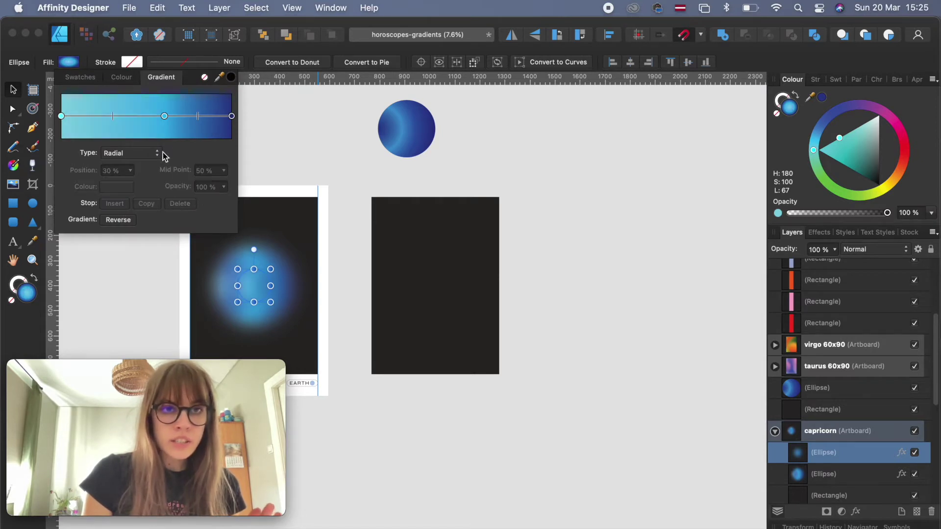
pyautogui.click(165, 116)
pyautogui.click(177, 205)
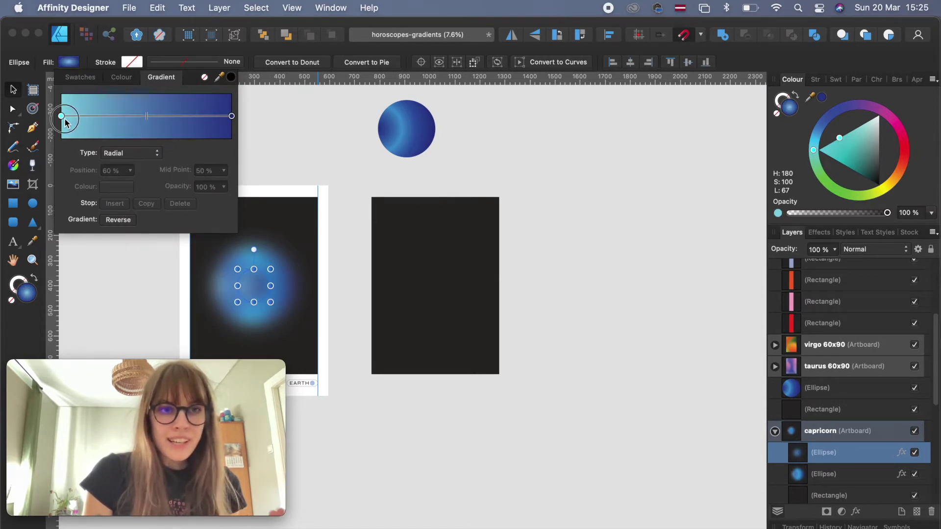
# - Set both remaining gradient stops to orange-red and reselect the red glow
pyautogui.click(62, 117)
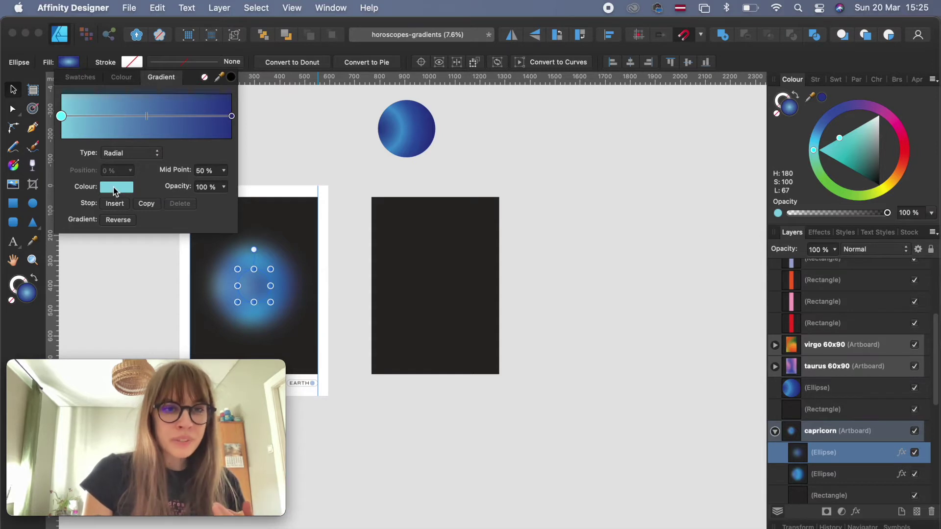
pyautogui.click(116, 187)
pyautogui.moveTo(119, 303); pyautogui.dragTo(109, 314)
pyautogui.hscroll(-3, 268, 244)
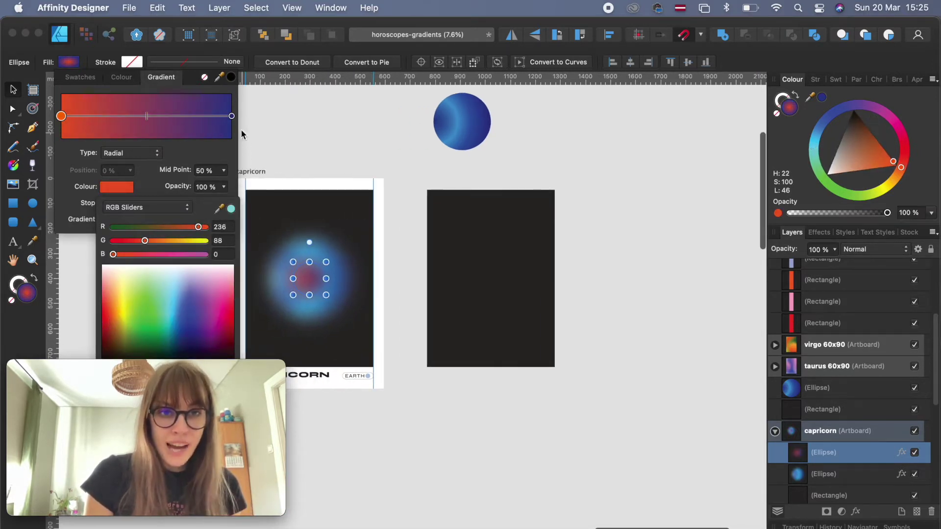
pyautogui.click(231, 116)
pyautogui.click(110, 188)
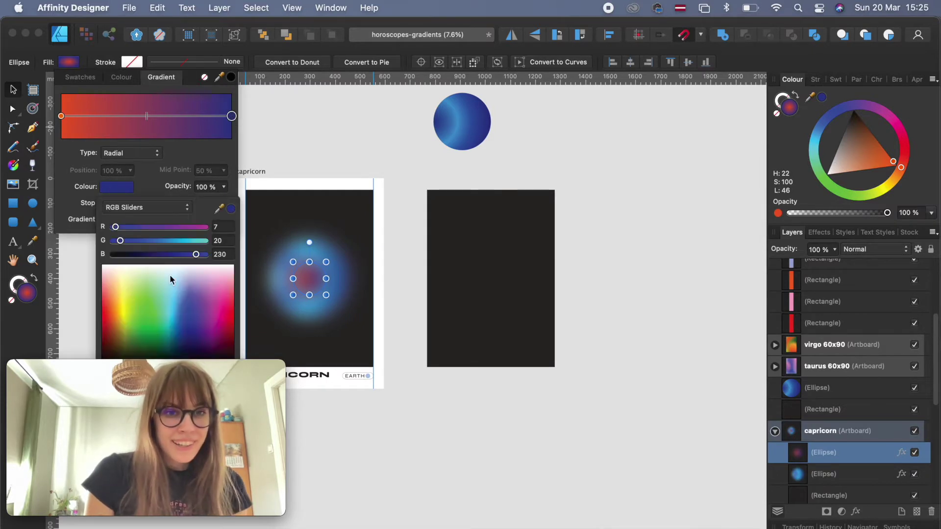
pyautogui.moveTo(113, 327); pyautogui.dragTo(112, 323)
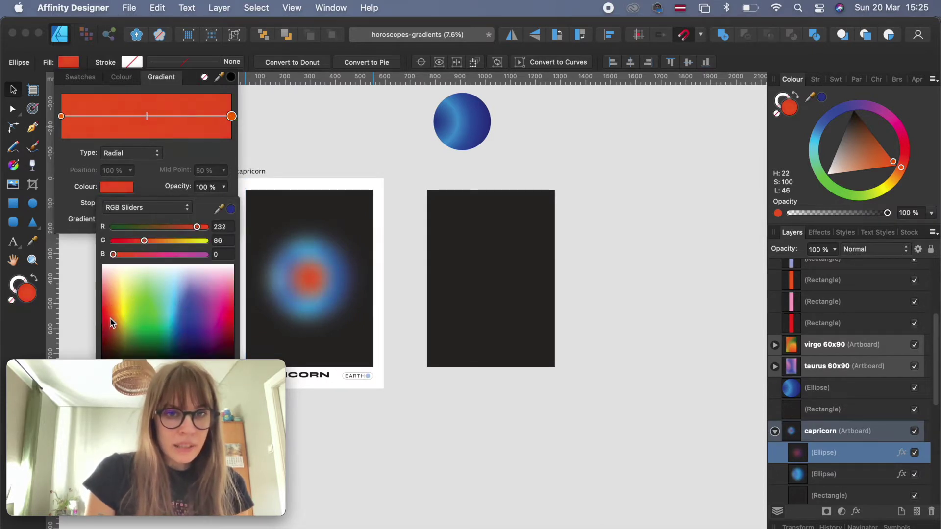
pyautogui.click(313, 157)
pyautogui.scroll(5, 308, 282)
pyautogui.click(307, 282)
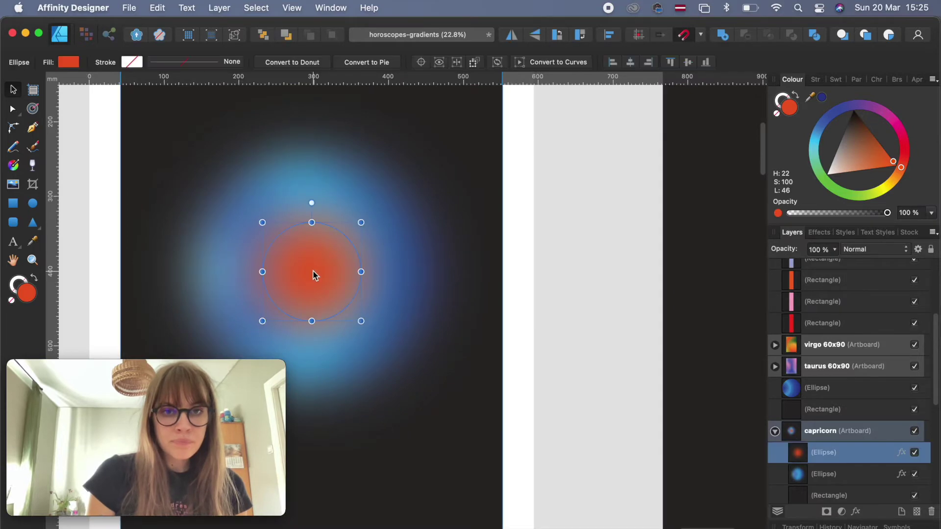
pyautogui.scroll(2, 308, 282)
pyautogui.scroll(-7, 314, 276)
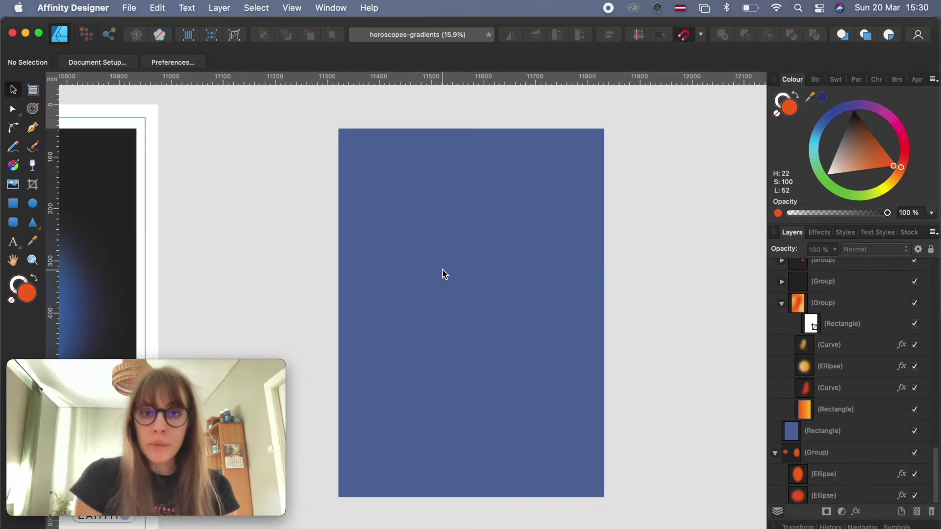
# - Place a copy of the blue rectangle to the right of the original
pyautogui.scroll(-4, 445, 273)
pyautogui.click(445, 273)
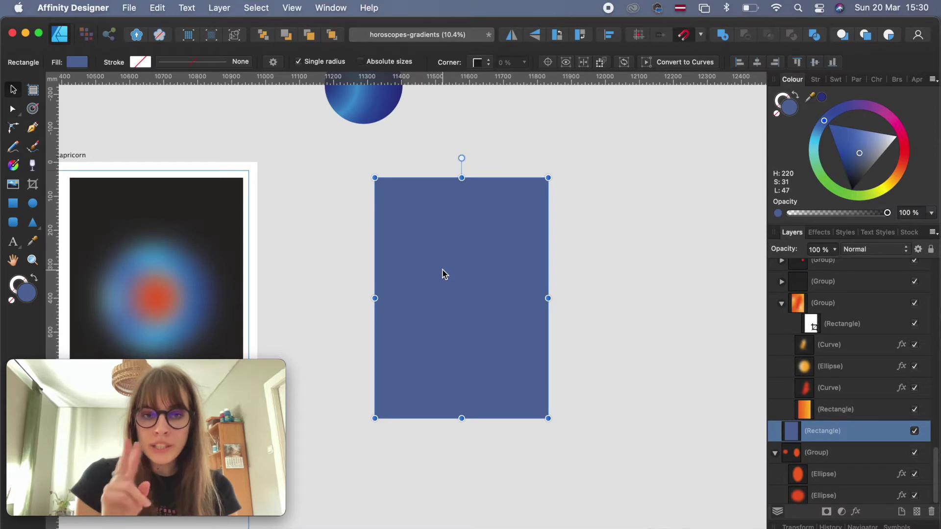
pyautogui.moveTo(444, 273); pyautogui.dragTo(712, 273)
pyautogui.click(462, 286)
pyautogui.scroll(-4, 463, 286)
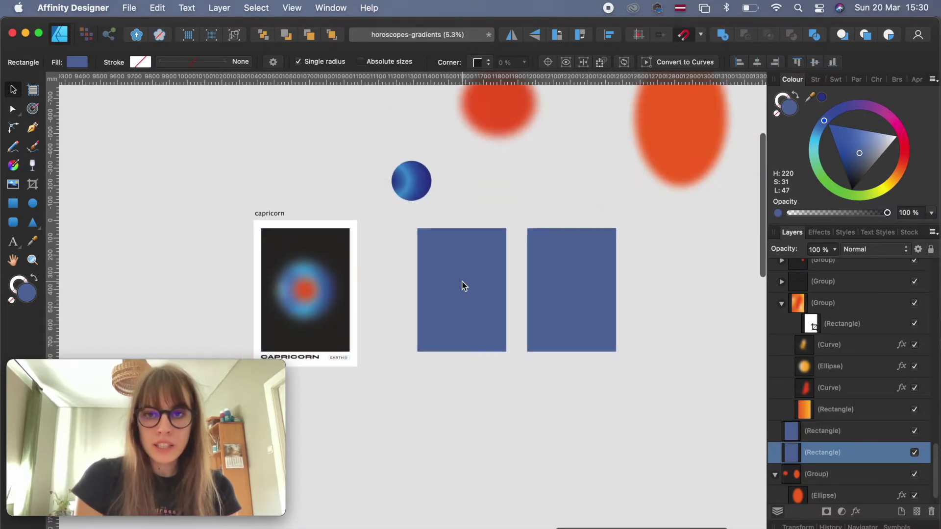
pyautogui.hscroll(2, 462, 286)
# - Ungroup the red ellipses, move them onto the left rectangle, and shift the right rectangle further right
pyautogui.click(481, 112)
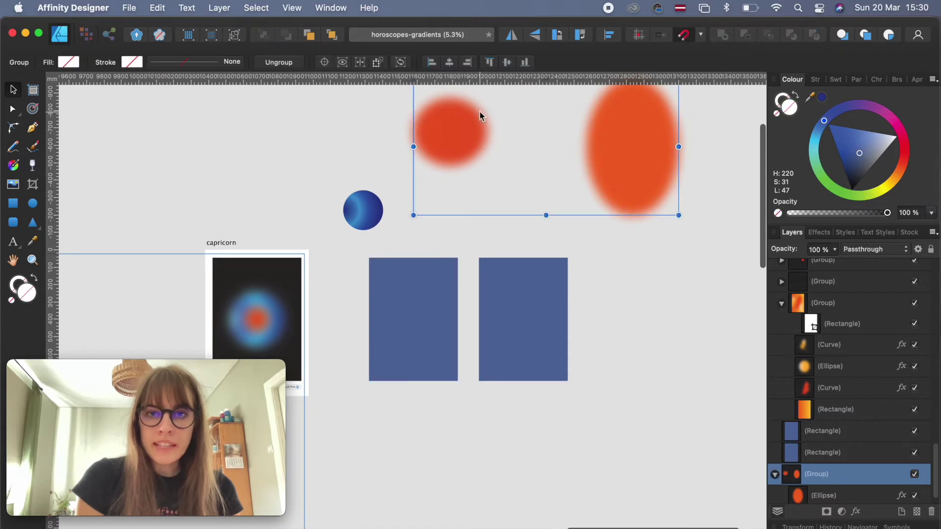
pyautogui.rightClick(460, 135)
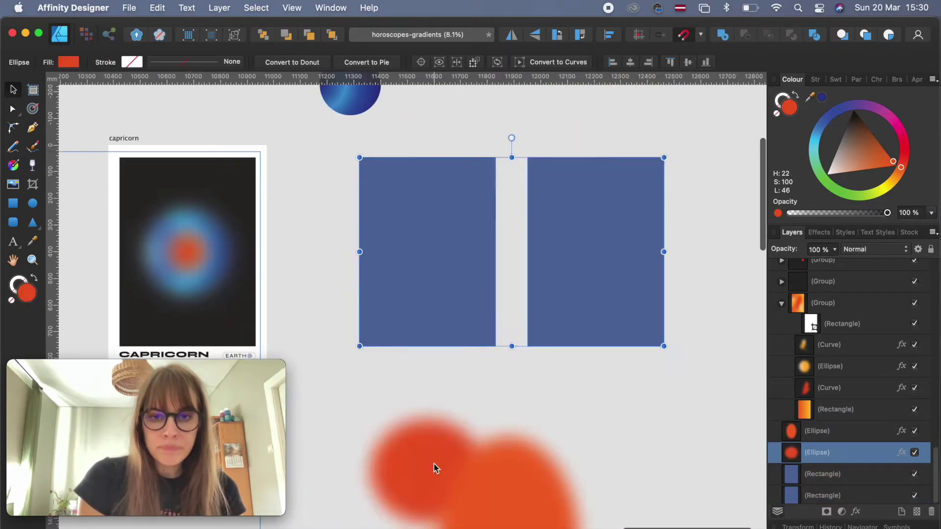
pyautogui.click(492, 222)
pyautogui.scroll(2, 435, 466)
pyautogui.click(425, 493)
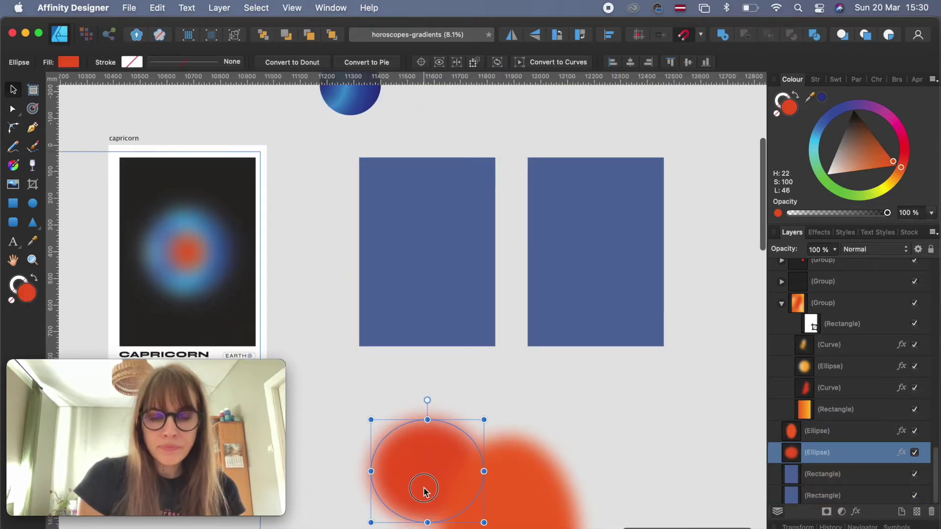
pyautogui.moveTo(425, 494); pyautogui.dragTo(422, 239)
pyautogui.moveTo(496, 487); pyautogui.dragTo(460, 243)
pyautogui.scroll(3, 447, 272)
pyautogui.scroll(2, 539, 246)
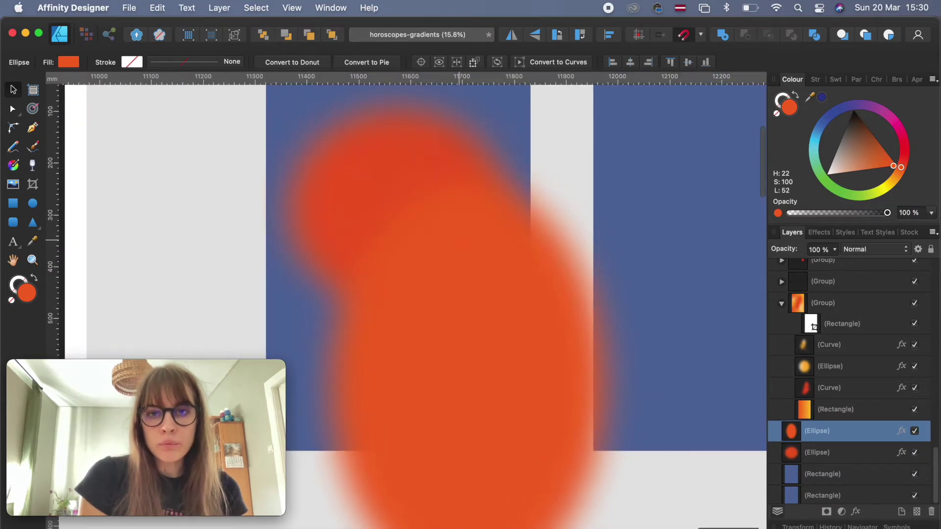
pyautogui.click(660, 237)
pyautogui.moveTo(660, 237); pyautogui.dragTo(725, 240)
pyautogui.hscroll(-2, 453, 258)
pyautogui.scroll(1, 454, 258)
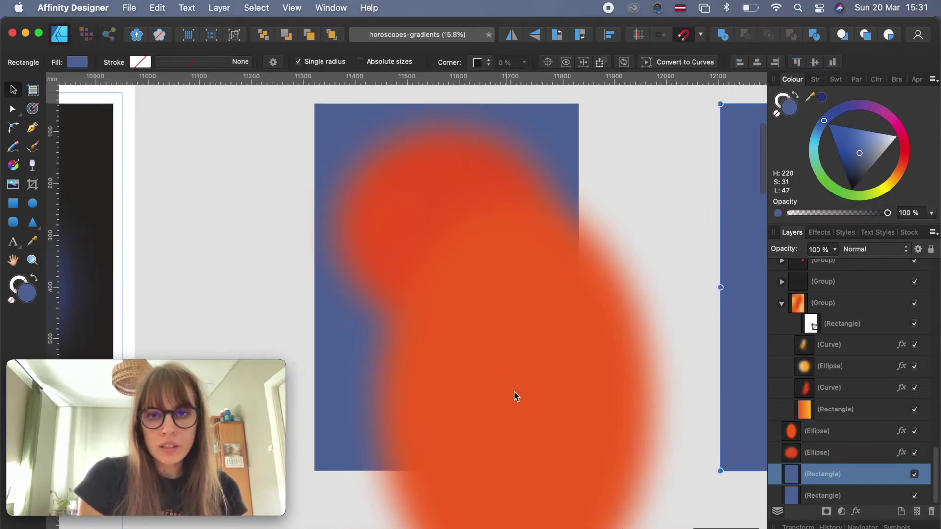
# - Narrow the large red ellipse and reposition both ellipses over the left rectangle
pyautogui.click(531, 375)
pyautogui.moveTo(669, 384); pyautogui.dragTo(588, 383)
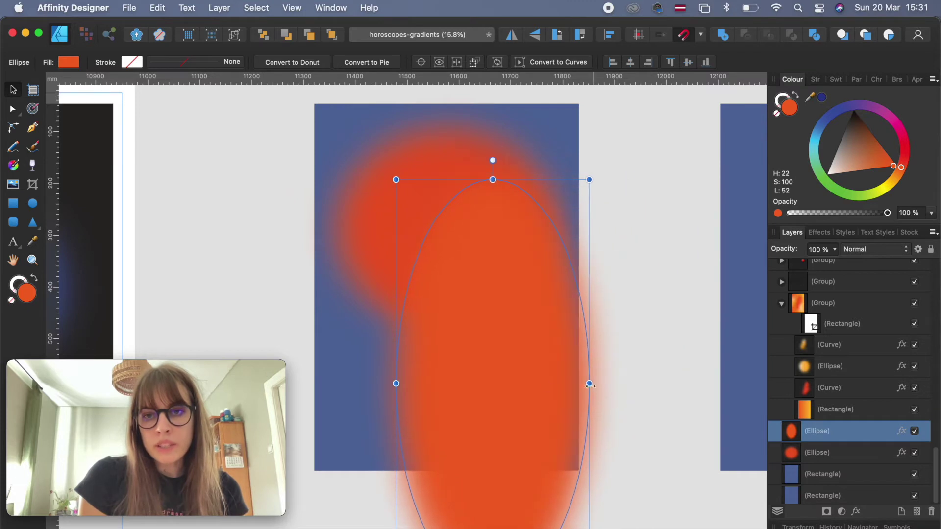
pyautogui.moveTo(506, 374); pyautogui.dragTo(578, 368)
pyautogui.click(442, 240)
pyautogui.moveTo(441, 240)
pyautogui.mouseDown()
pyautogui.moveTo(411, 237)
pyautogui.moveTo(432, 241)
pyautogui.mouseUp()
# - Group the small and large red ellipses together
pyautogui.click(651, 233)
pyautogui.click(467, 219)
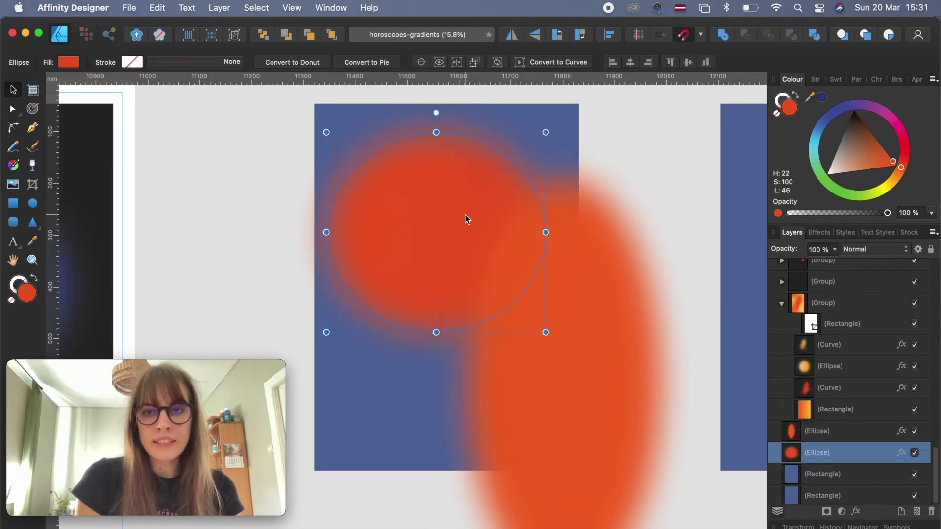
pyautogui.keyDown('shift'); pyautogui.click(602, 305); pyautogui.keyUp('shift')
pyautogui.rightClick(602, 305)
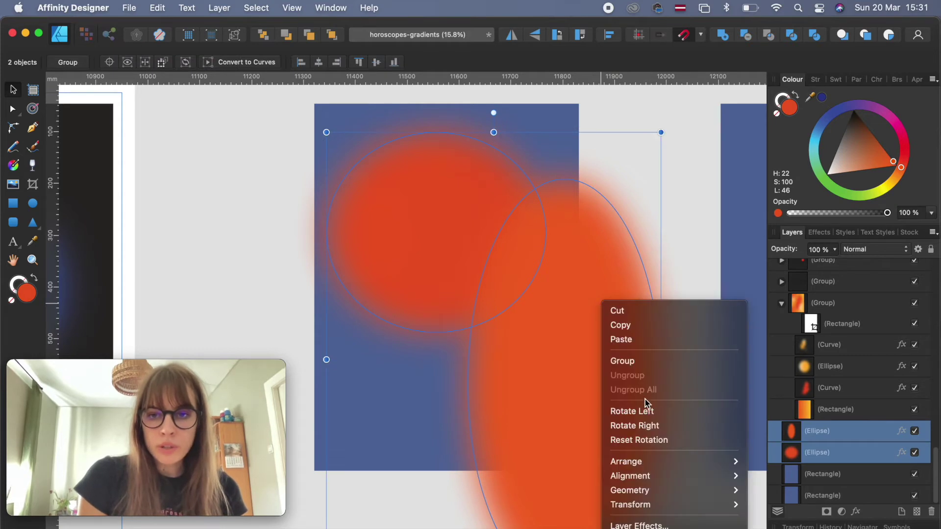
pyautogui.click(629, 358)
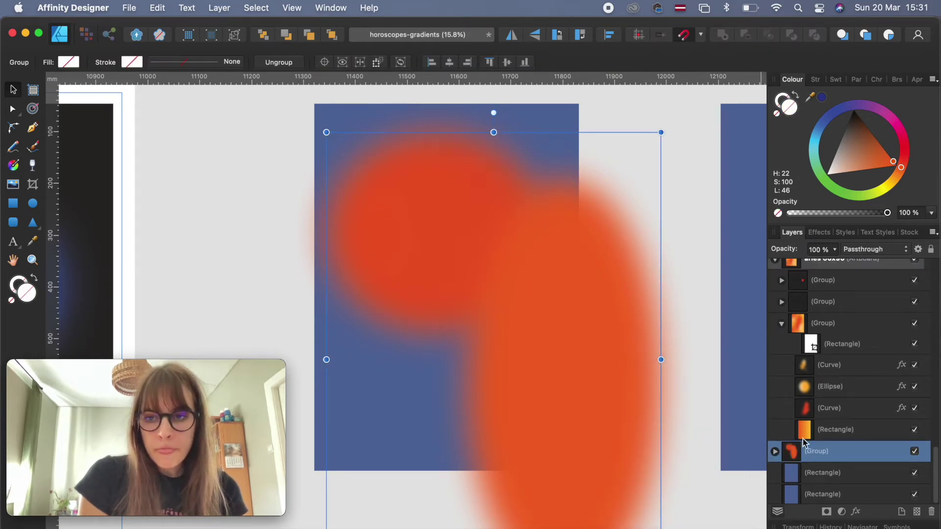
# - Stack the blue rectangle above the ellipse group and apply Mask to Below to clip the orange shapes
pyautogui.click(822, 473)
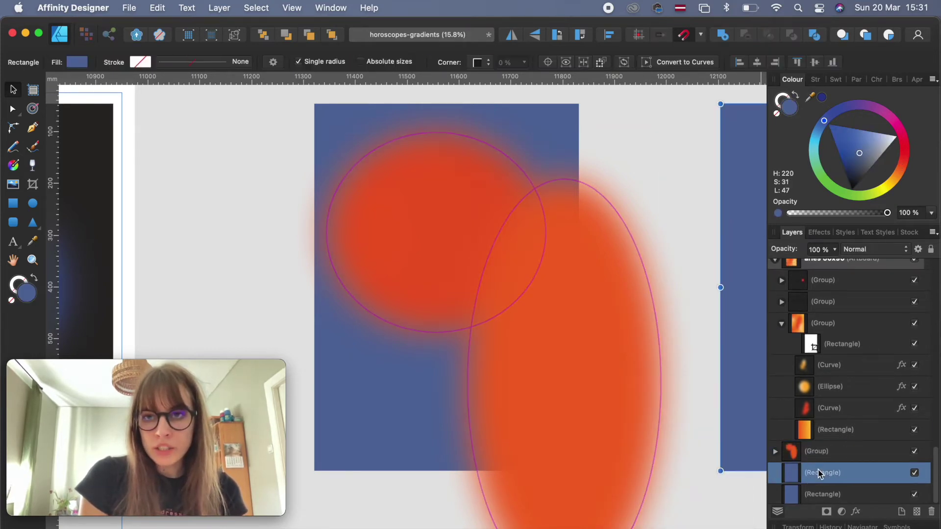
pyautogui.click(811, 495)
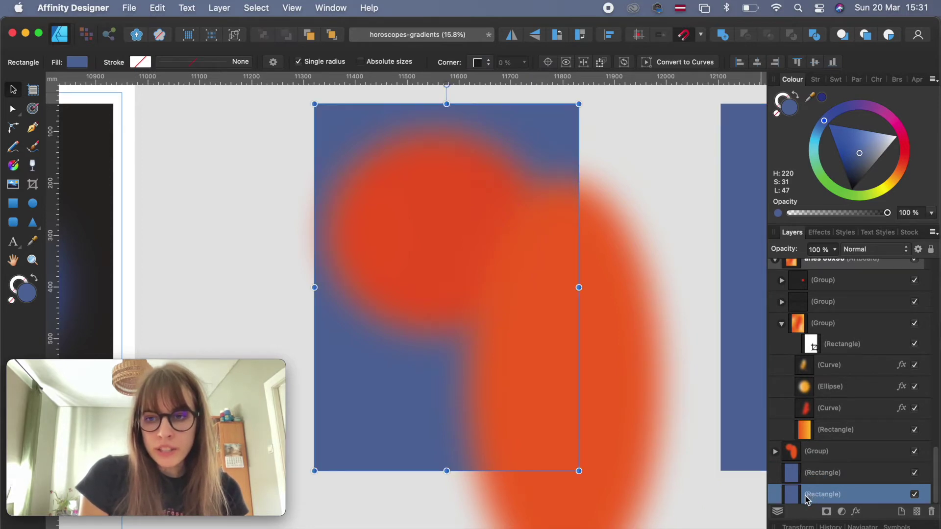
pyautogui.moveTo(808, 499); pyautogui.dragTo(790, 448)
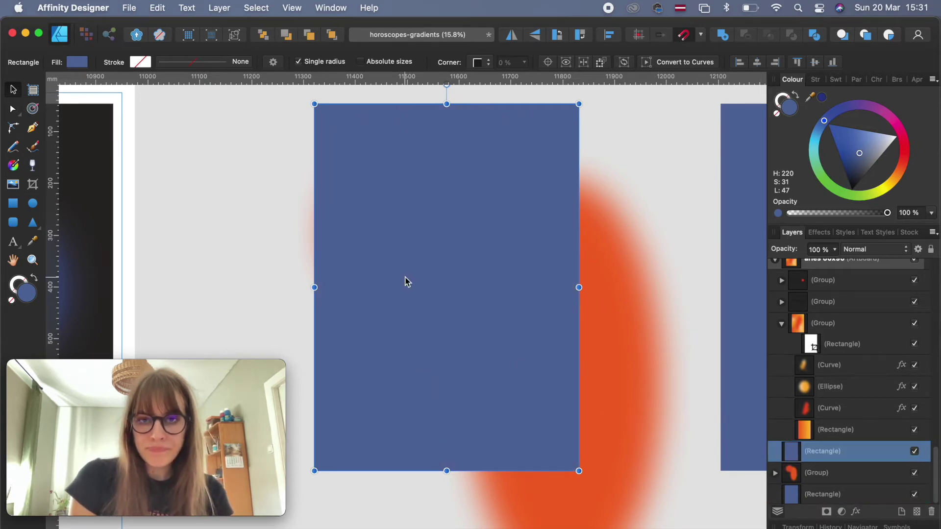
pyautogui.rightClick(795, 456)
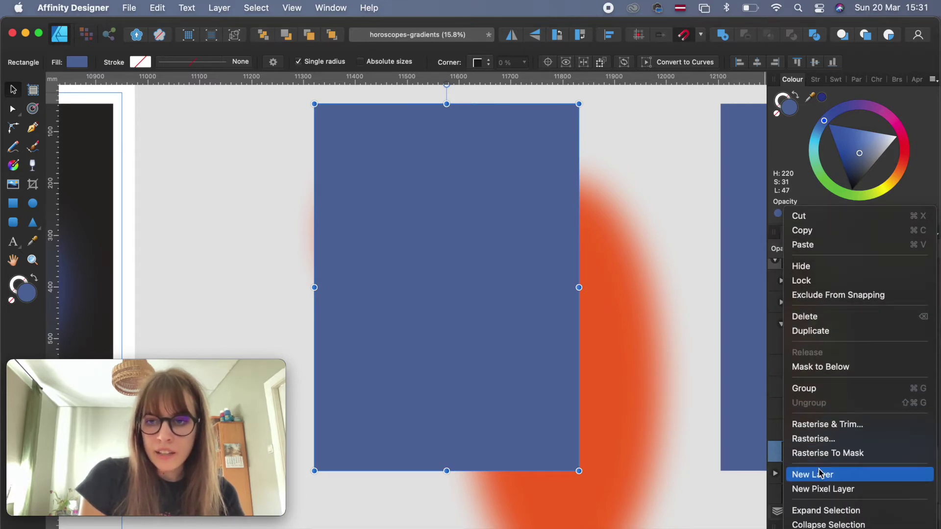
pyautogui.click(815, 368)
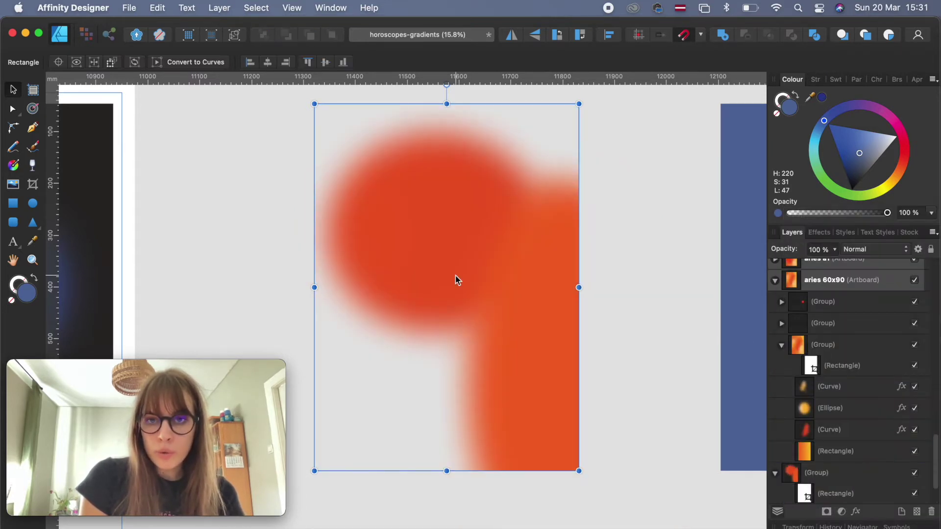
pyautogui.scroll(-3, 455, 276)
# - Move the round red ellipse inside the masked group up-left and make it narrower
pyautogui.click(441, 253)
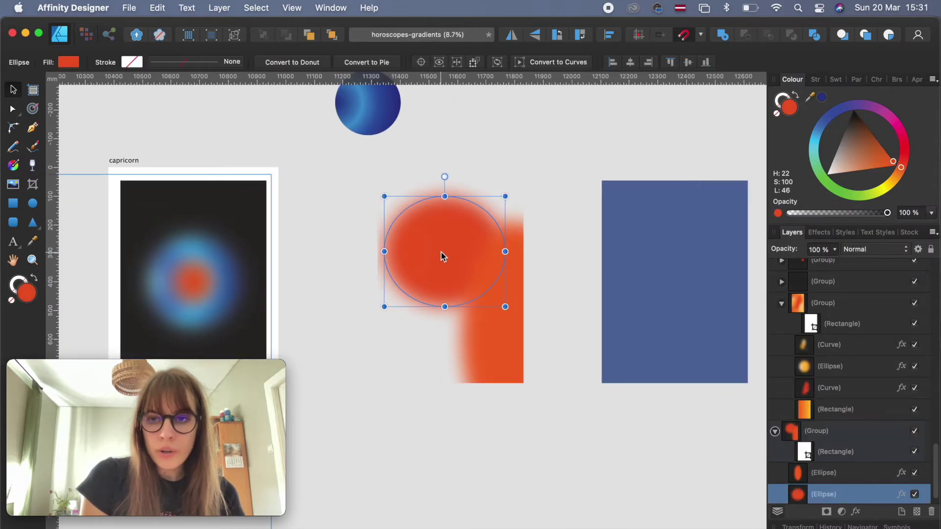
pyautogui.scroll(3, 450, 259)
pyautogui.click(449, 259)
pyautogui.doubleClick(424, 263)
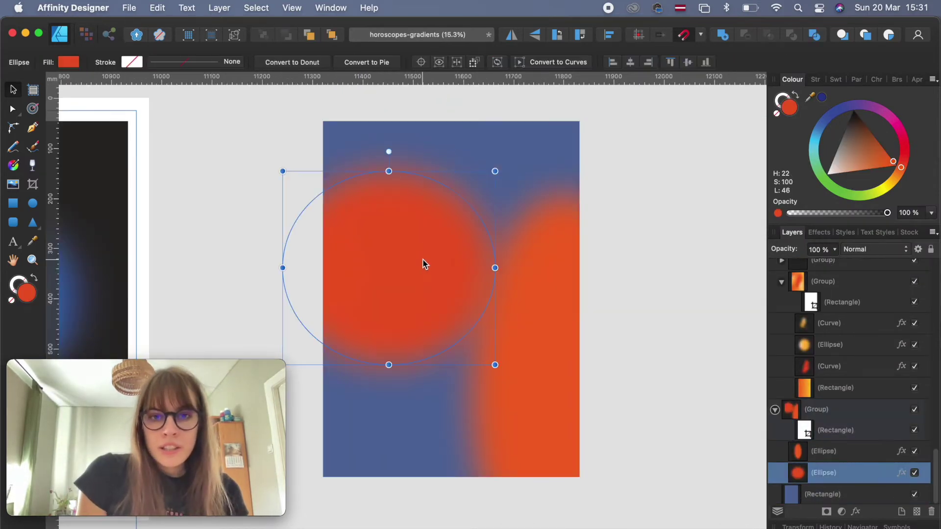
pyautogui.moveTo(424, 262); pyautogui.dragTo(404, 248)
pyautogui.moveTo(481, 241); pyautogui.dragTo(406, 241)
pyautogui.click(639, 234)
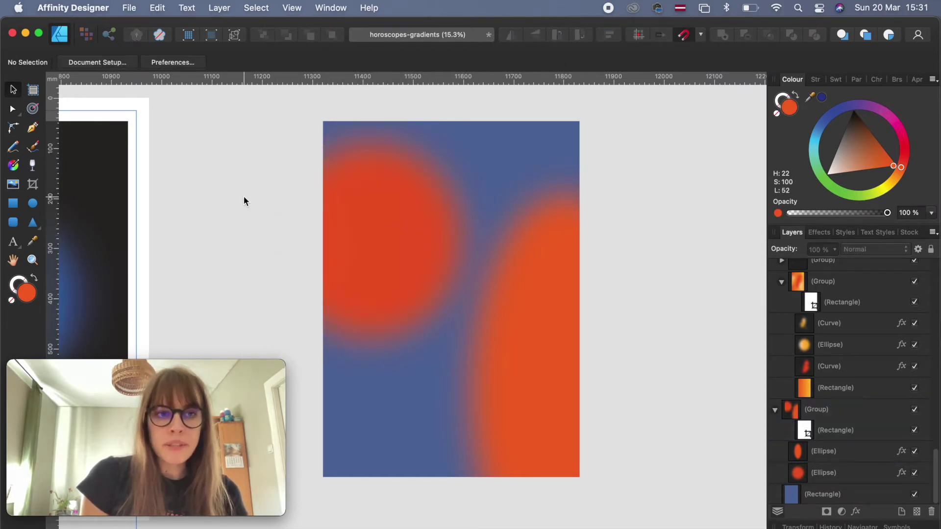
pyautogui.hscroll(3, 244, 196)
pyautogui.scroll(-1, 243, 196)
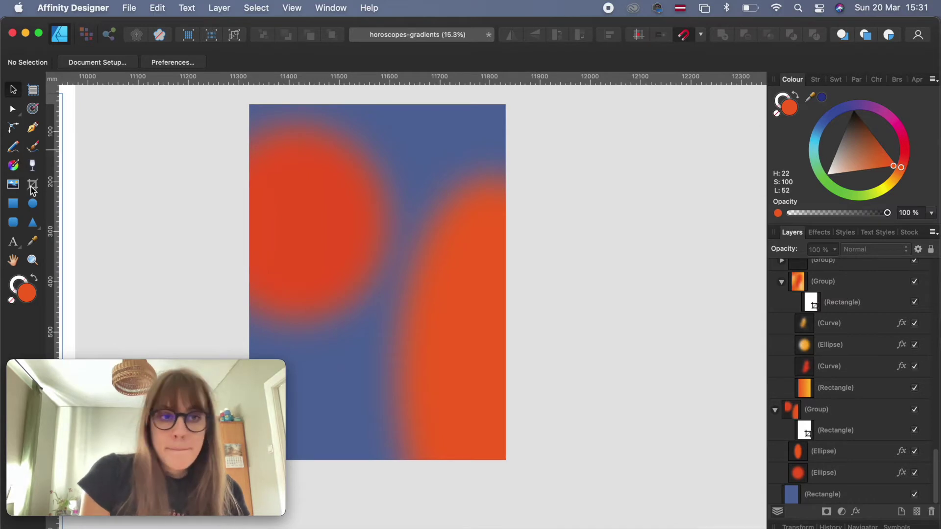
# - Paint a thick yellow S stroke across the poster with the Paint Brush and stretch it taller downward
pyautogui.click(33, 147)
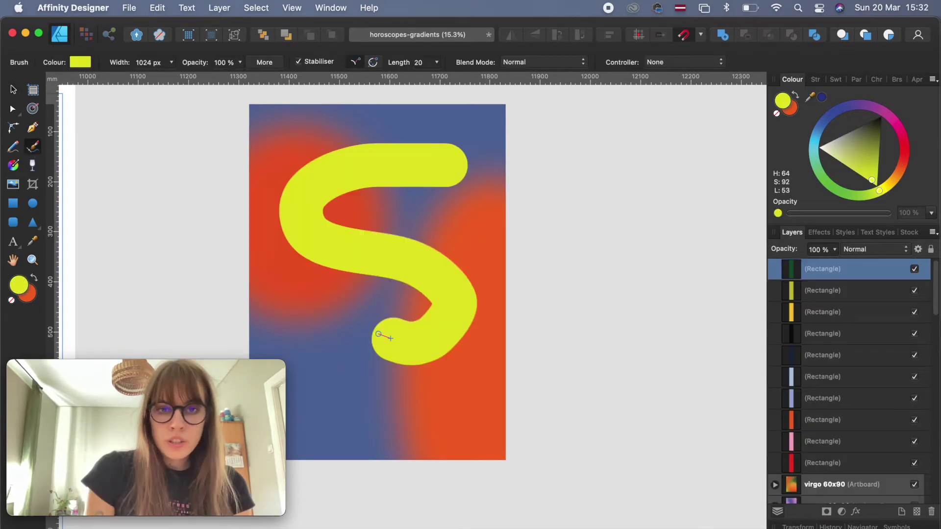
pyautogui.moveTo(383, 330)
pyautogui.mouseDown()
pyautogui.moveTo(401, 385)
pyautogui.moveTo(441, 385)
pyautogui.mouseUp()
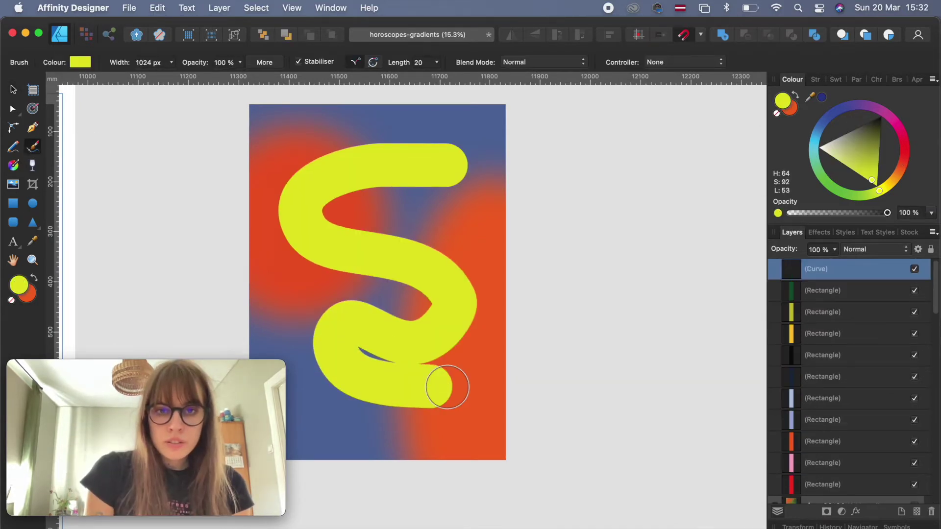
pyautogui.click(13, 90)
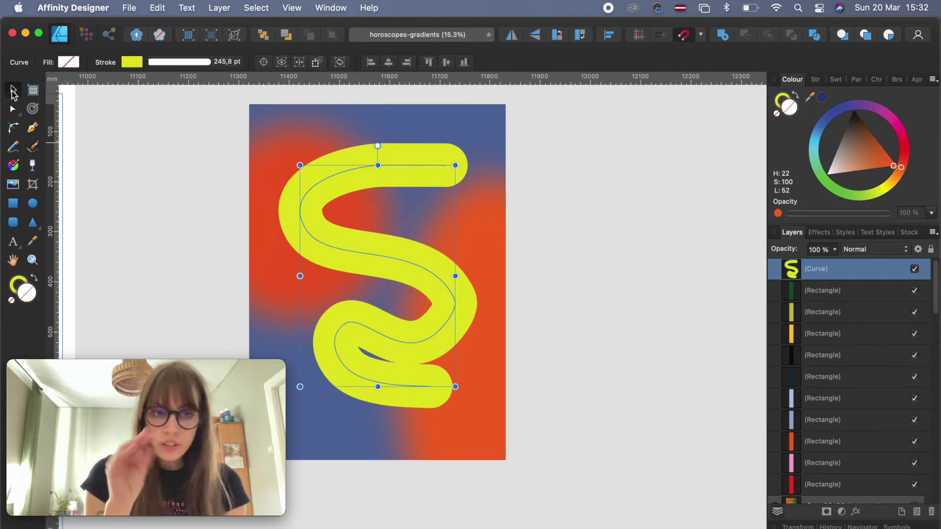
pyautogui.moveTo(378, 389); pyautogui.dragTo(378, 424)
pyautogui.press('a')
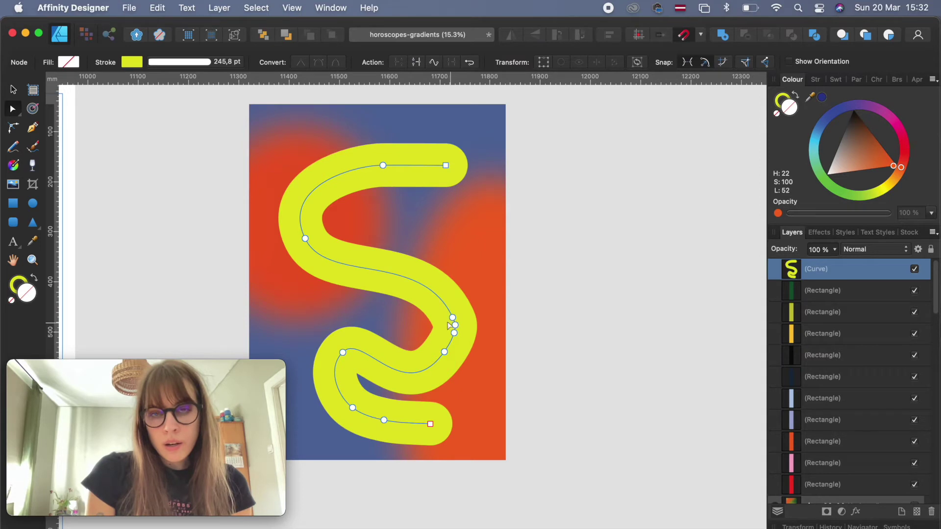
pyautogui.click(15, 90)
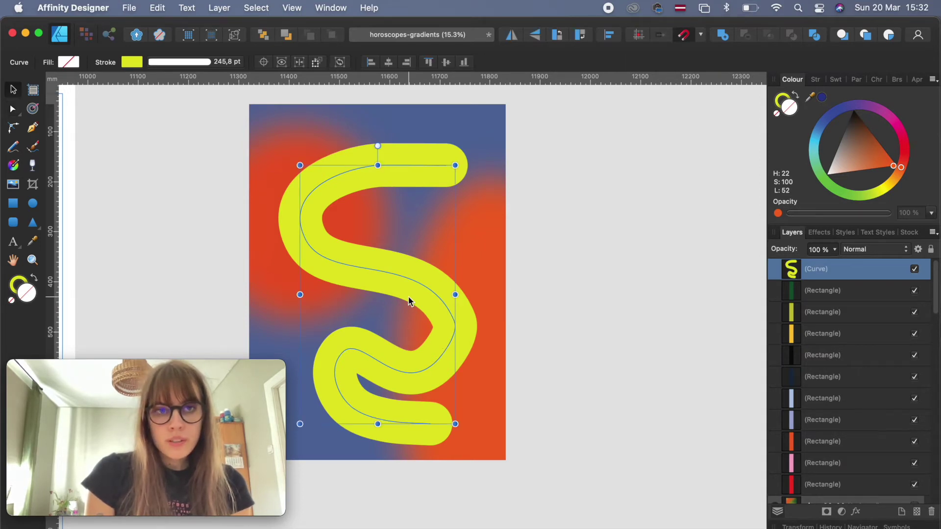
pyautogui.click(856, 512)
# - Give the yellow S stroke a 250 px Gaussian Blur, then close Layer Effects
pyautogui.click(569, 218)
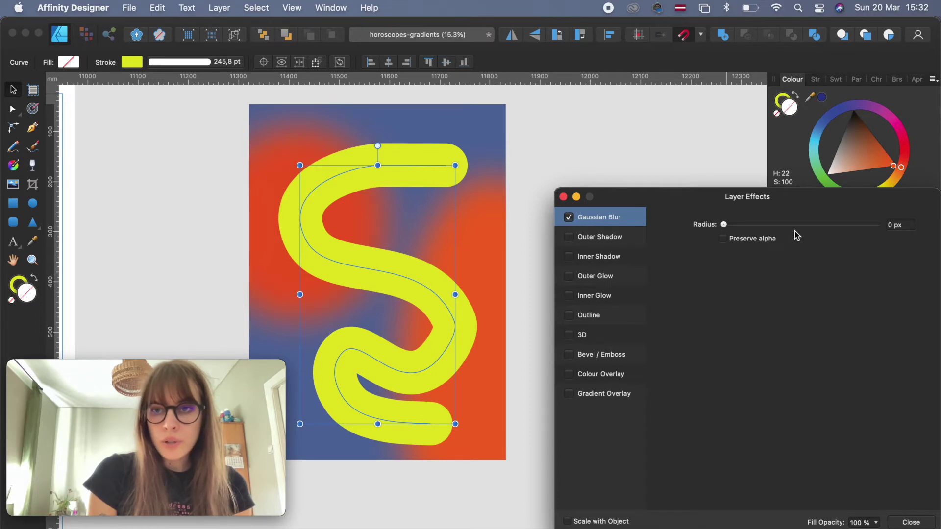
pyautogui.moveTo(795, 225); pyautogui.dragTo(877, 225)
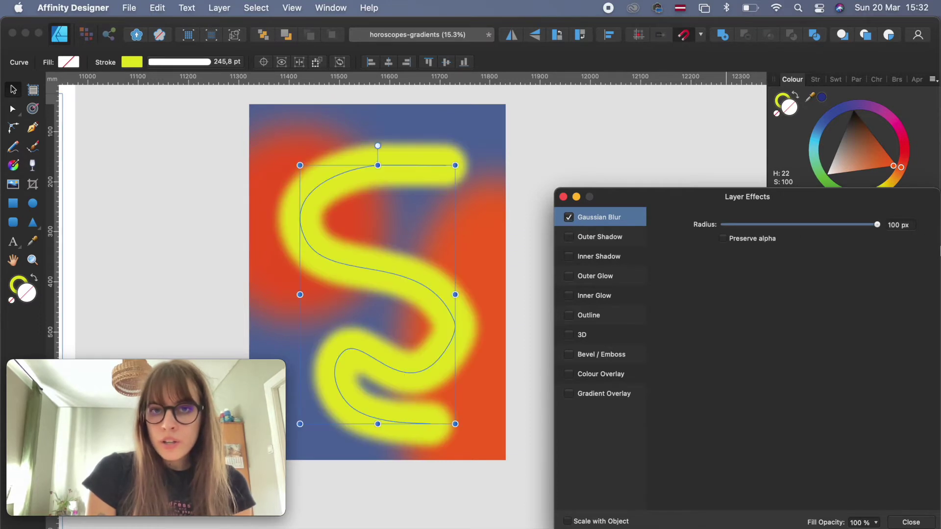
pyautogui.doubleClick(897, 224)
pyautogui.write('250')
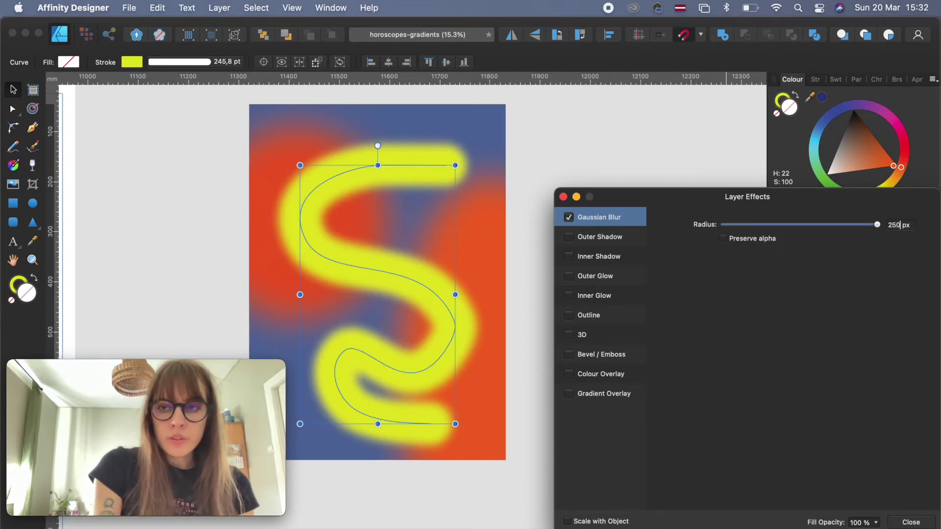
pyautogui.press('Return')
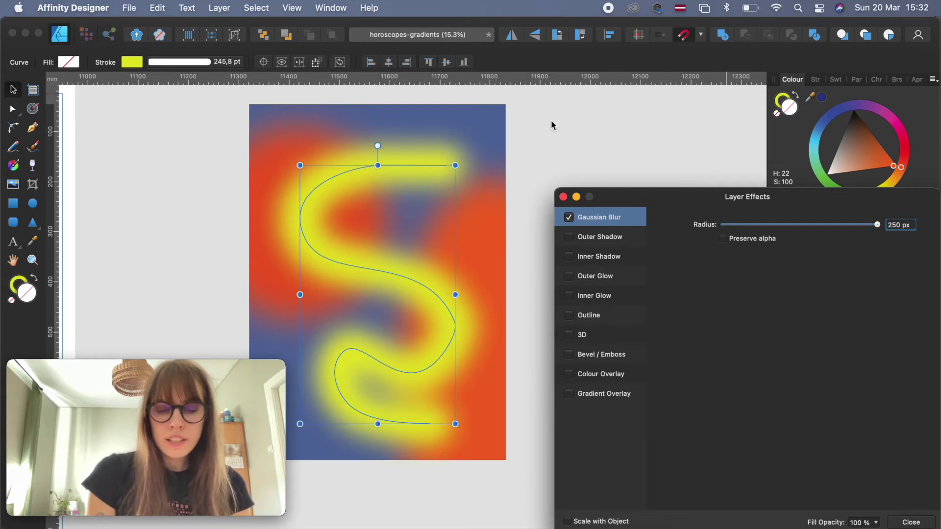
pyautogui.click(614, 116)
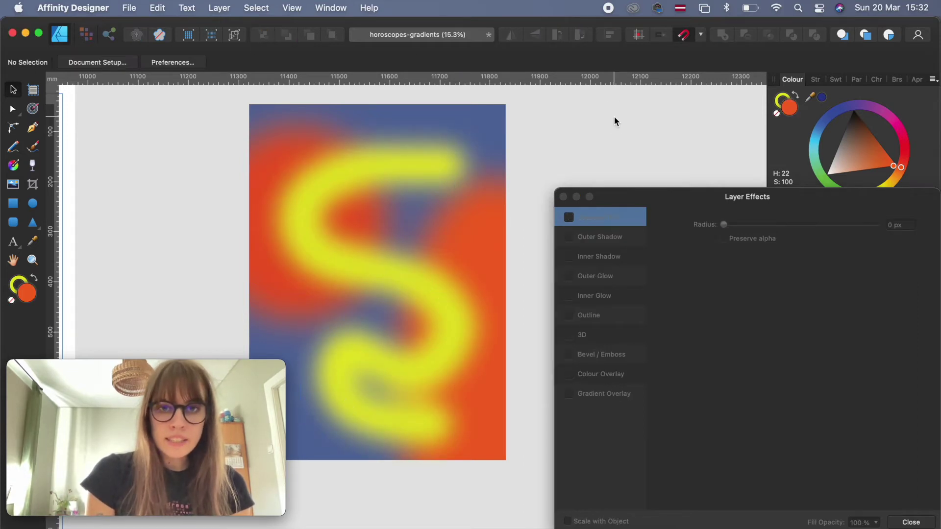
pyautogui.click(564, 195)
# - Reshape the S curve's nodes, extending its tail below the poster and pulling a node left
pyautogui.click(390, 235)
pyautogui.click(383, 263)
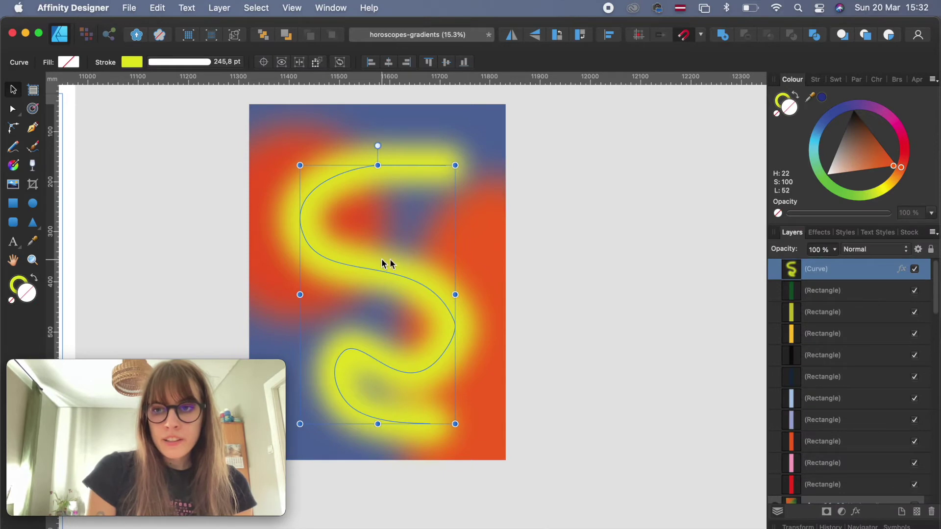
pyautogui.doubleClick(363, 360)
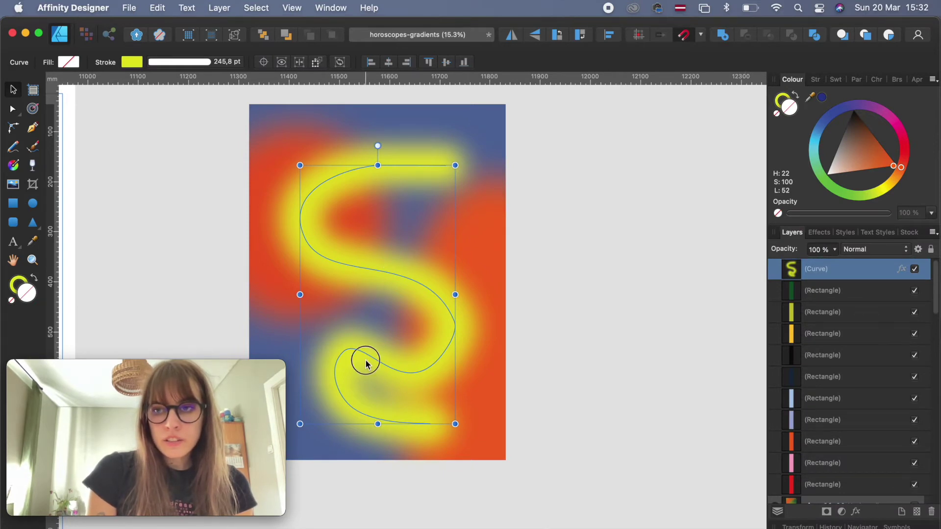
pyautogui.moveTo(430, 424); pyautogui.dragTo(325, 513)
pyautogui.moveTo(354, 415); pyautogui.dragTo(210, 336)
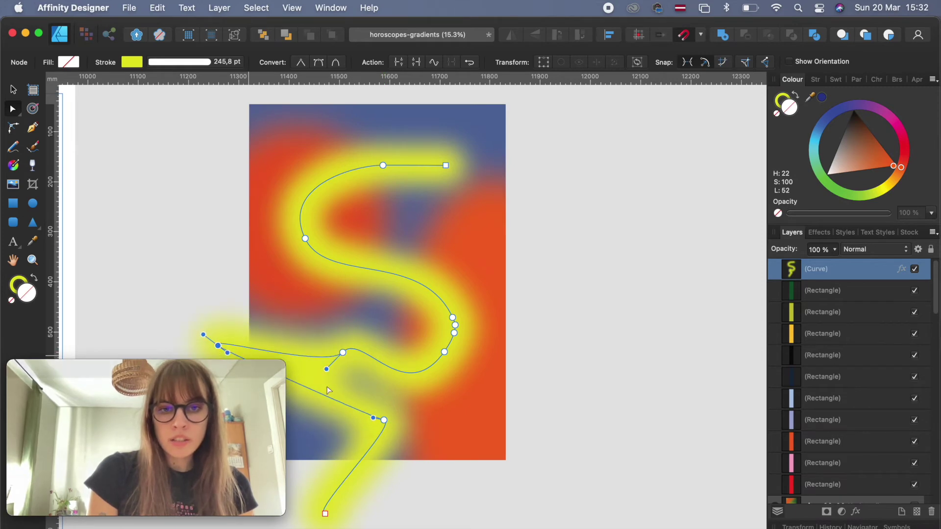
pyautogui.press('v')
pyautogui.scroll(-3, 414, 232)
# - Send the S curve to the back, then check the red gradient group by toggling its visibility
pyautogui.rightClick(401, 271)
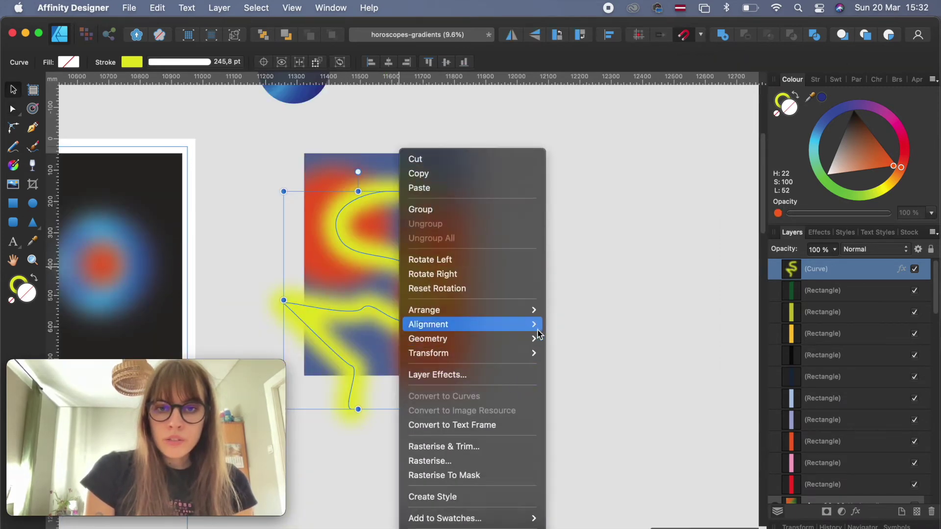
pyautogui.moveTo(442, 310)
pyautogui.click(576, 354)
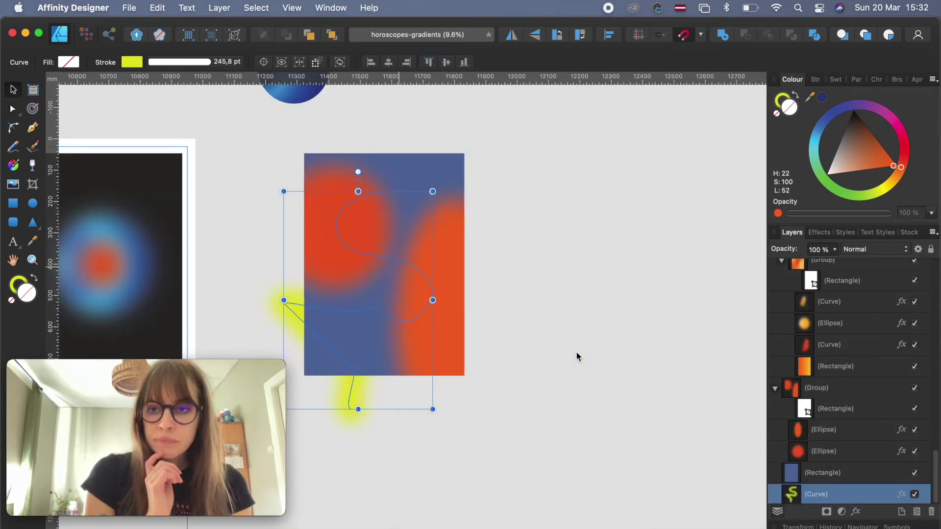
pyautogui.click(775, 388)
pyautogui.click(836, 450)
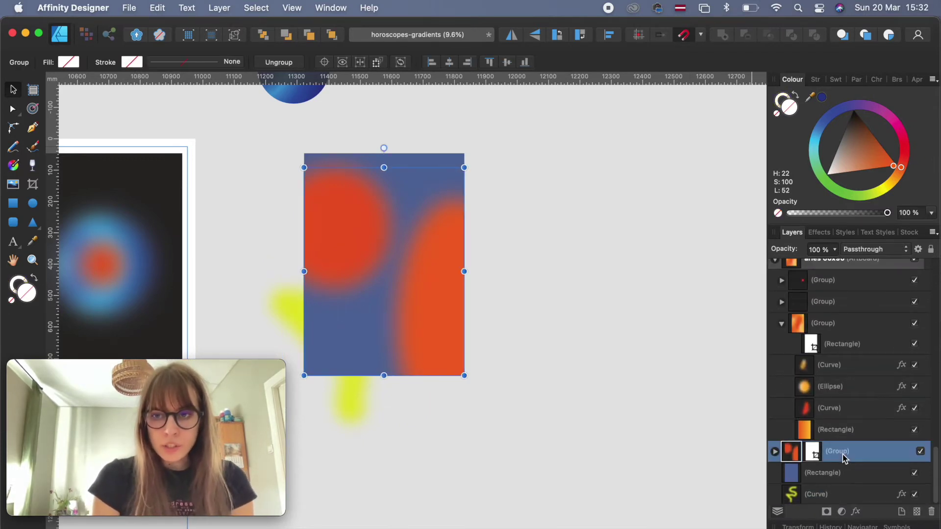
pyautogui.click(915, 451)
pyautogui.click(915, 451)
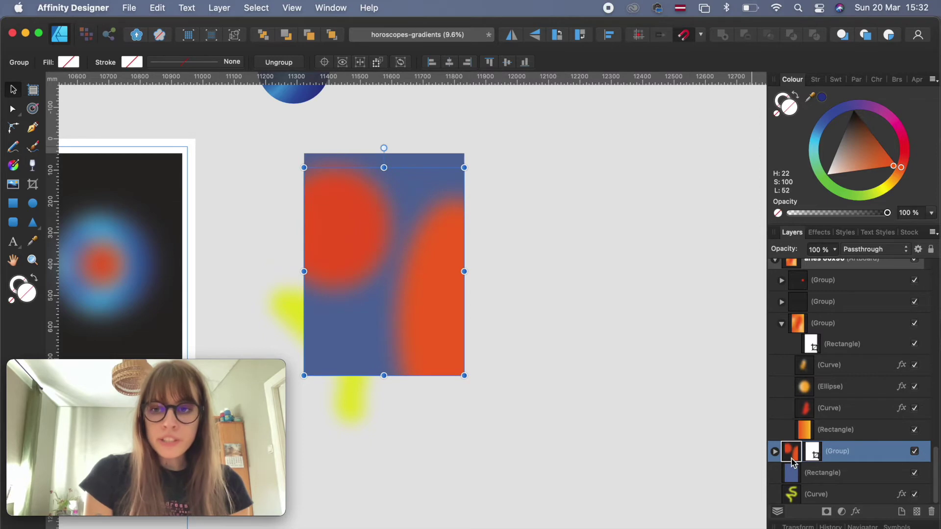
# - Move the S curve layer into the masked poster group
pyautogui.click(775, 452)
pyautogui.scroll(-2, 819, 434)
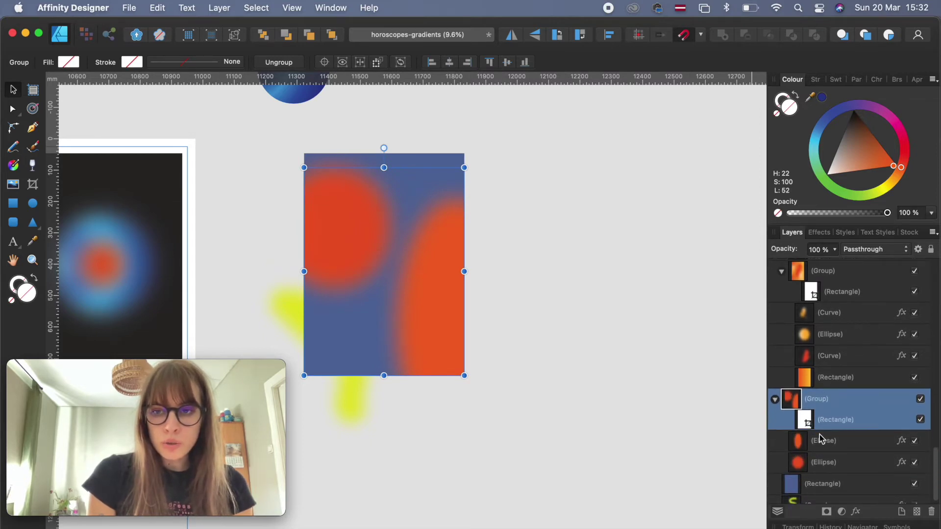
pyautogui.scroll(-1, 811, 457)
pyautogui.click(798, 495)
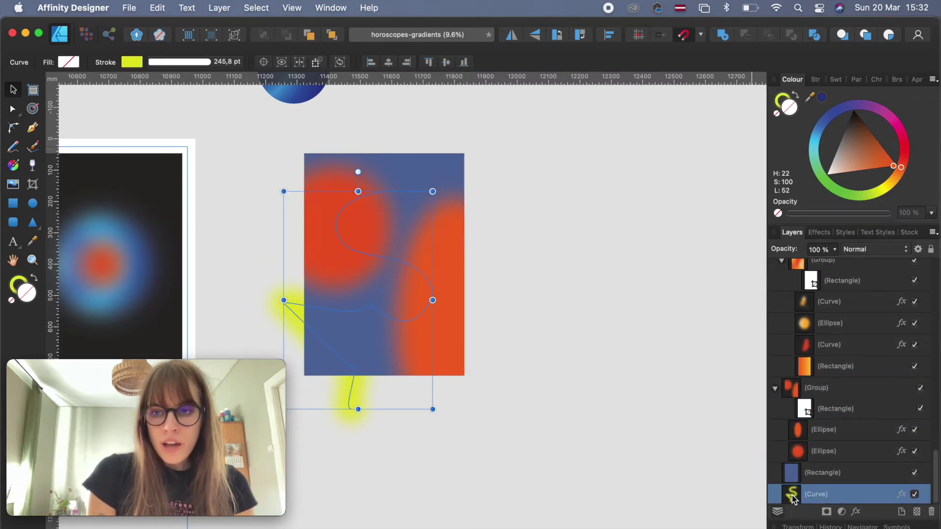
pyautogui.moveTo(794, 498); pyautogui.dragTo(804, 394)
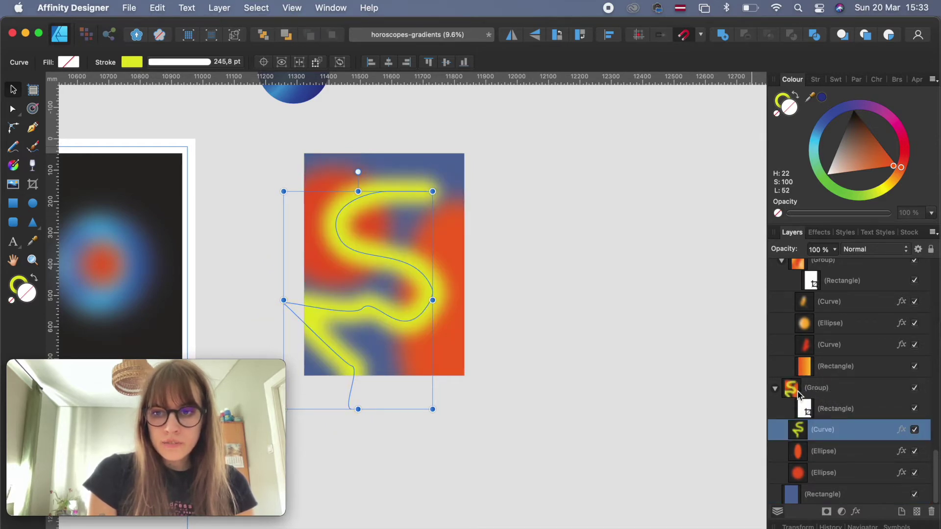
# - Nudge the S curve lower-right and stack it between the narrow and round red ellipses
pyautogui.click(832, 455)
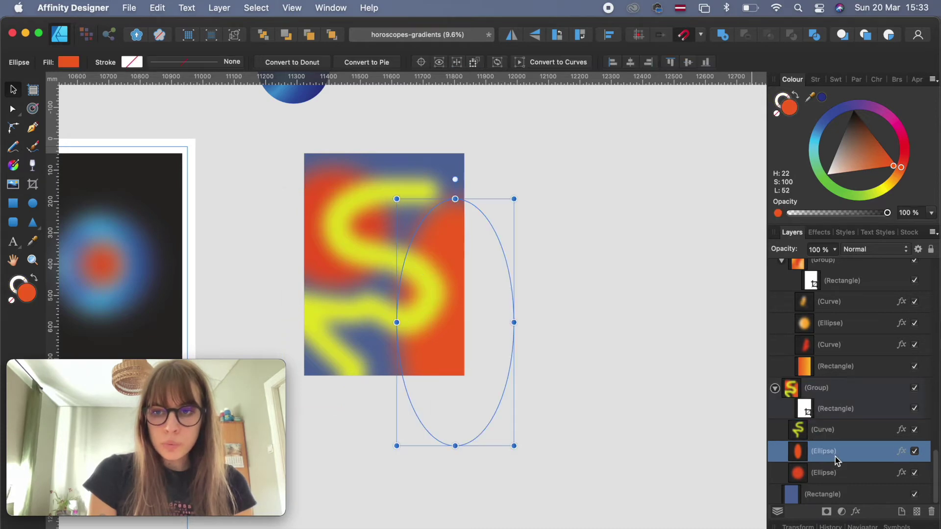
pyautogui.click(826, 475)
pyautogui.click(826, 457)
pyautogui.click(827, 429)
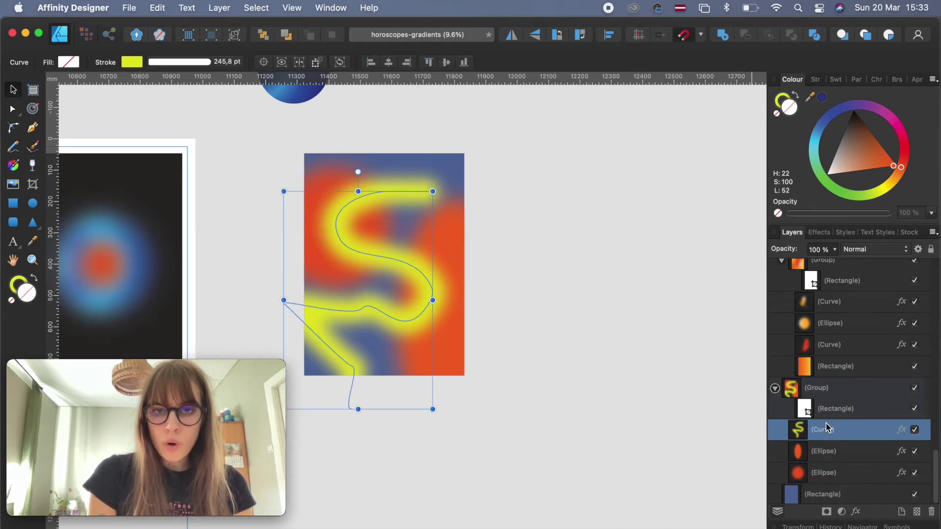
pyautogui.click(553, 284)
pyautogui.click(396, 262)
pyautogui.doubleClick(396, 262)
pyautogui.moveTo(398, 265)
pyautogui.mouseDown()
pyautogui.moveTo(380, 304)
pyautogui.moveTo(410, 246)
pyautogui.moveTo(389, 306)
pyautogui.moveTo(400, 274)
pyautogui.mouseUp()
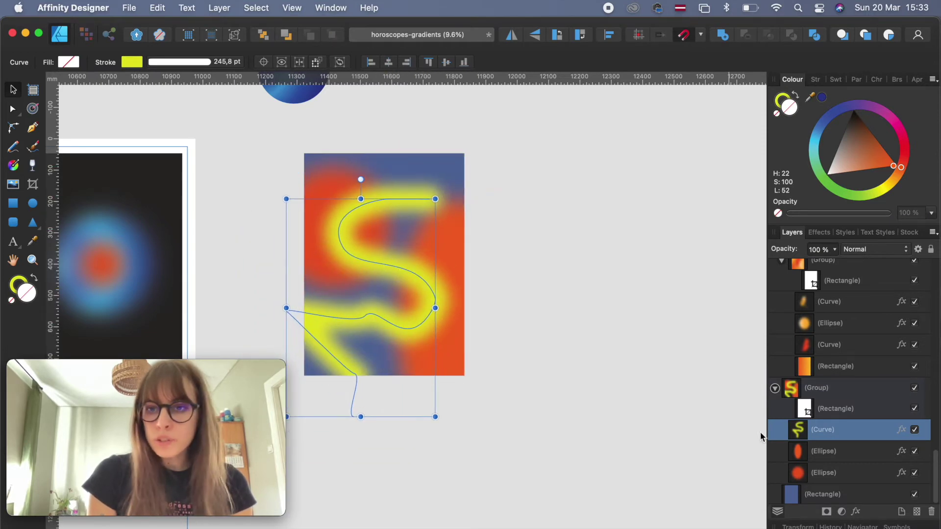
pyautogui.moveTo(829, 439); pyautogui.dragTo(828, 461)
pyautogui.scroll(2, 428, 296)
pyautogui.click(632, 263)
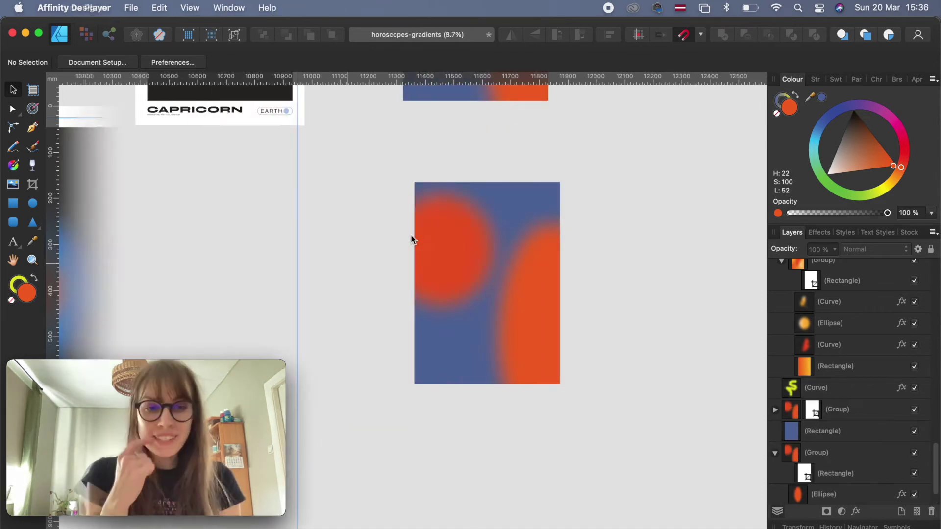
# - Turn the upper-left circle's first gradient stop yellow by raising G from 88 to 212
pyautogui.click(463, 240)
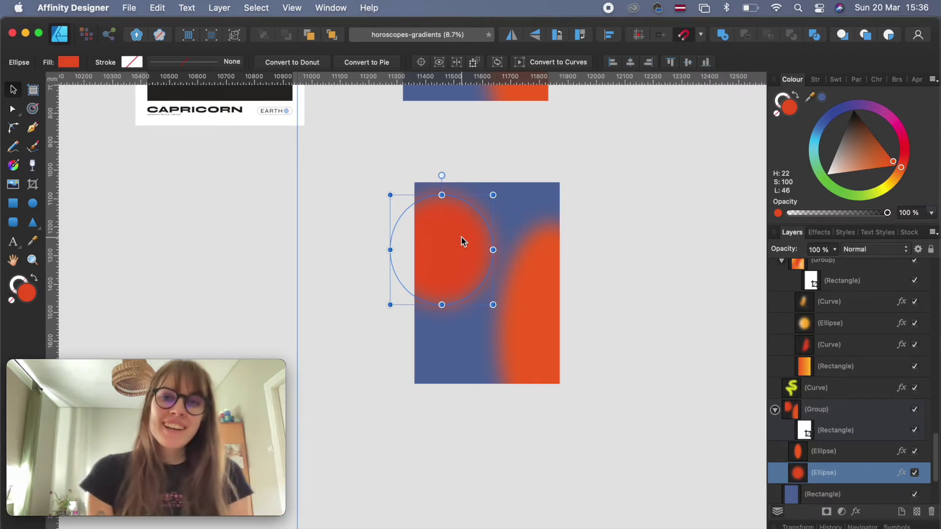
pyautogui.scroll(5, 461, 237)
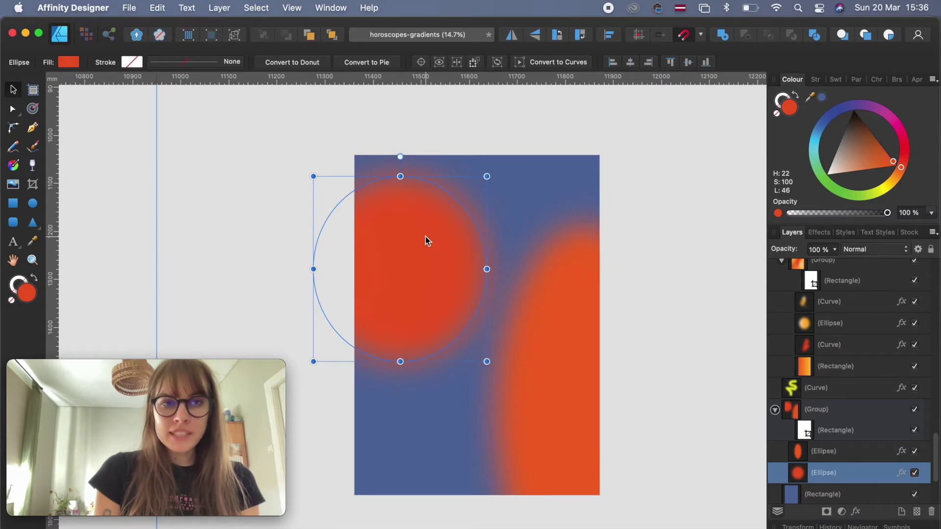
pyautogui.click(67, 66)
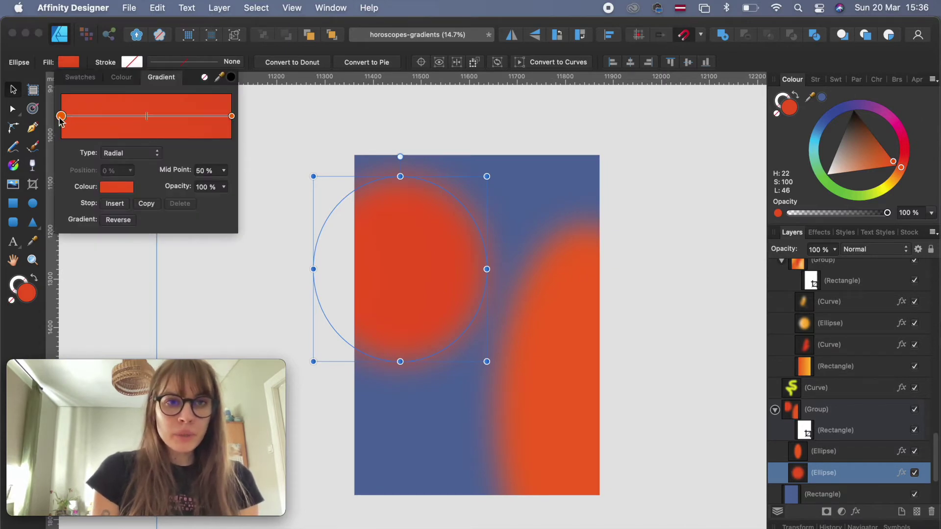
pyautogui.click(120, 187)
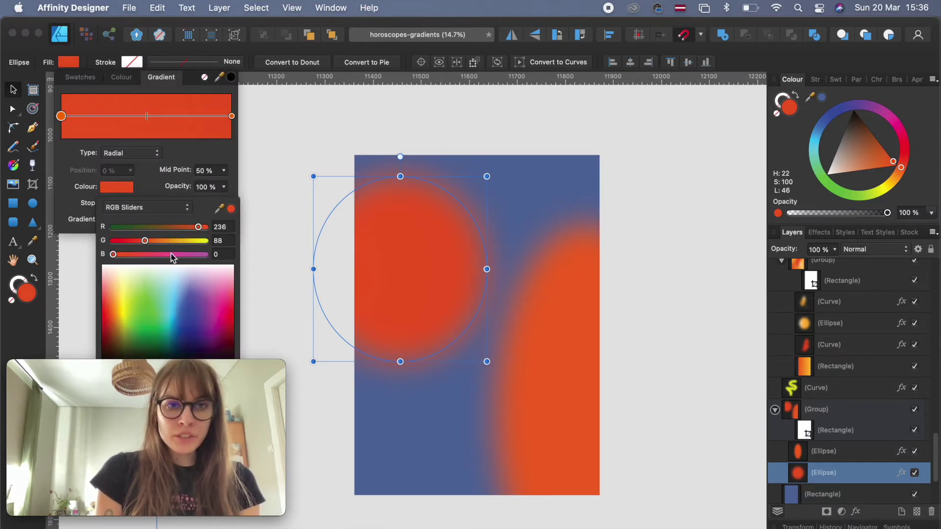
pyautogui.moveTo(157, 242); pyautogui.dragTo(191, 247)
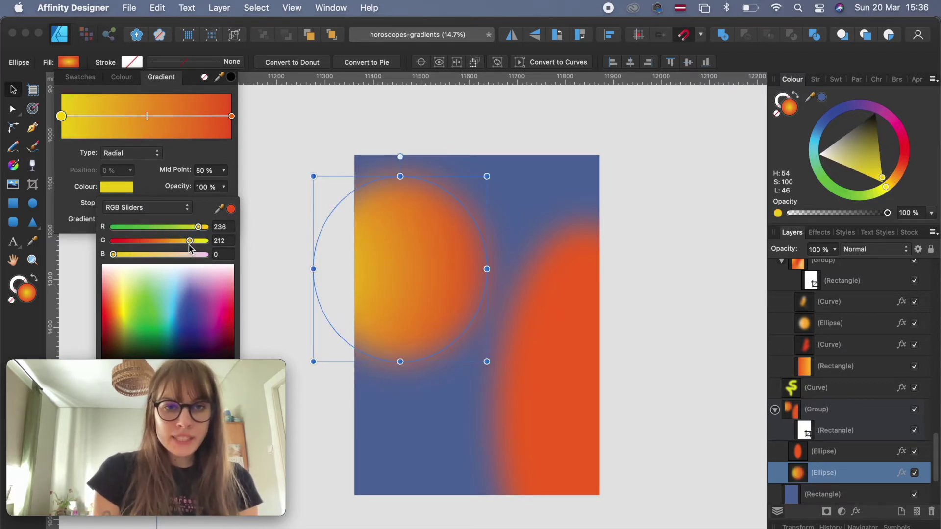
pyautogui.click(277, 156)
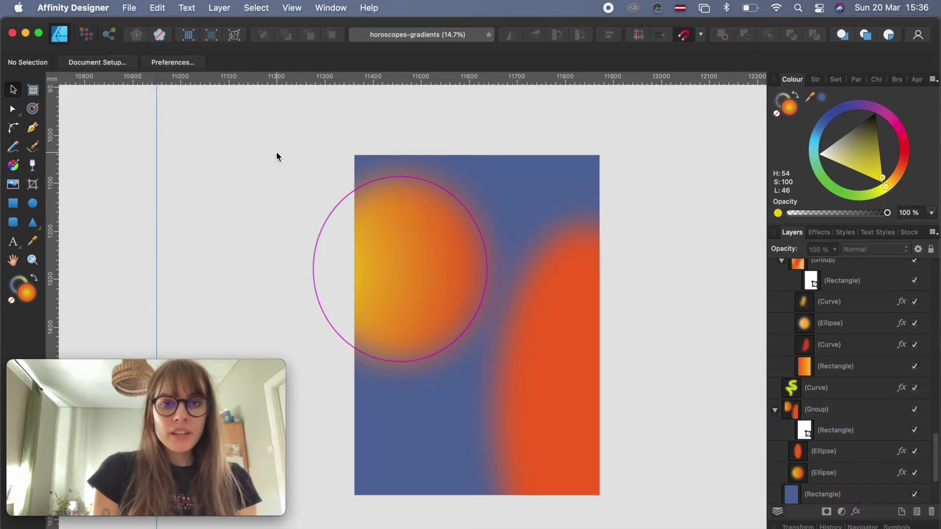
# - Select the circle inside the poster group and bring up its context menu
pyautogui.click(397, 221)
pyautogui.doubleClick(415, 248)
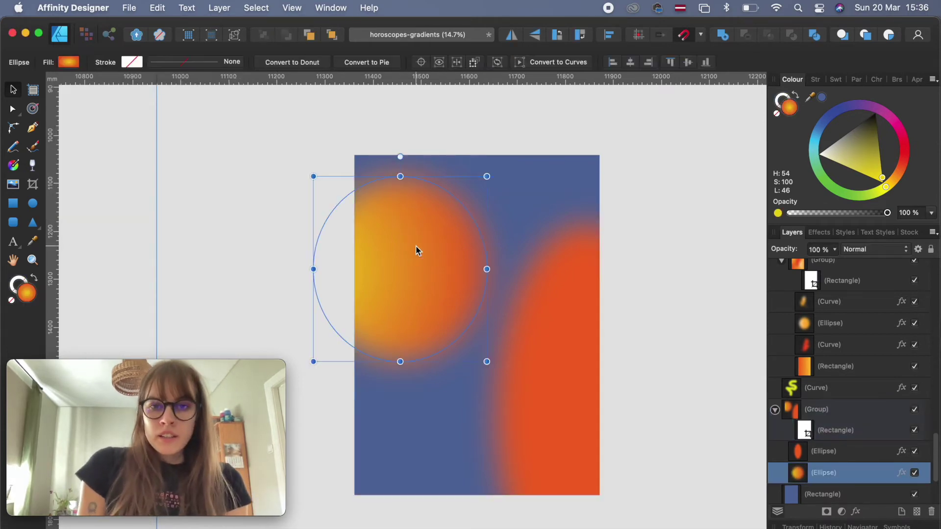
pyautogui.scroll(-3, 416, 247)
pyautogui.scroll(3, 416, 247)
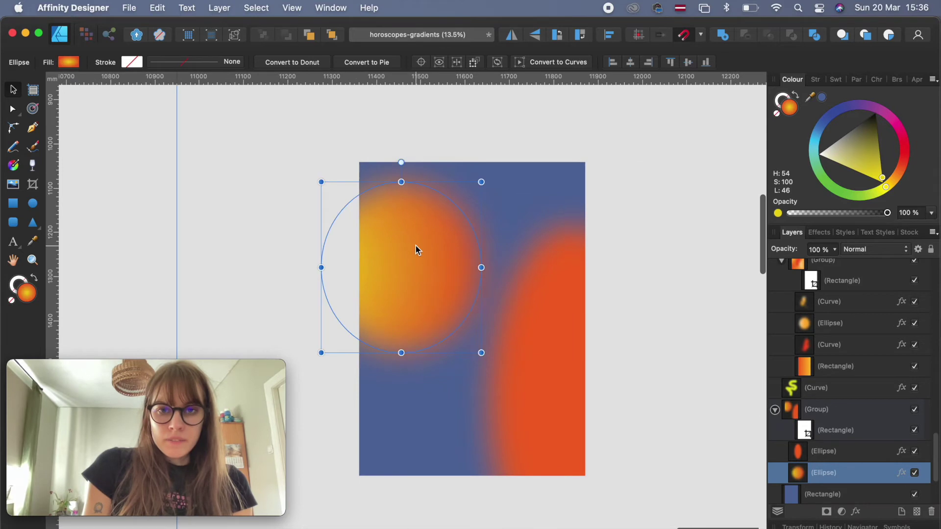
pyautogui.rightClick(416, 246)
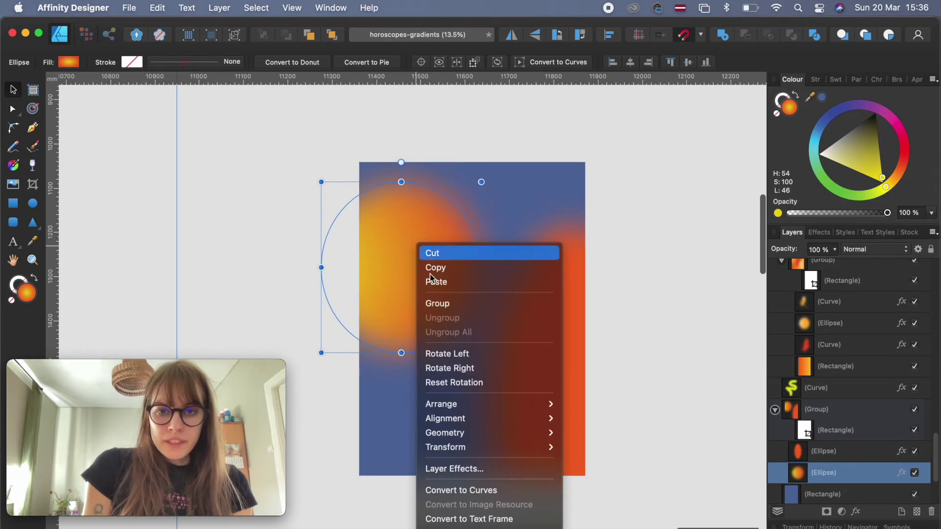
# - Convert the circle to curves and drag its top, right, bottom and left nodes into new positions
pyautogui.click(492, 490)
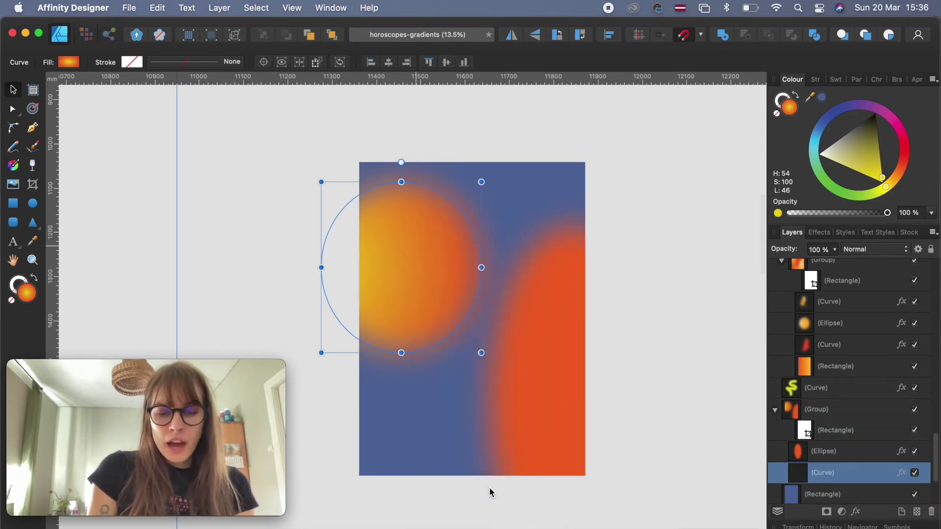
pyautogui.doubleClick(416, 225)
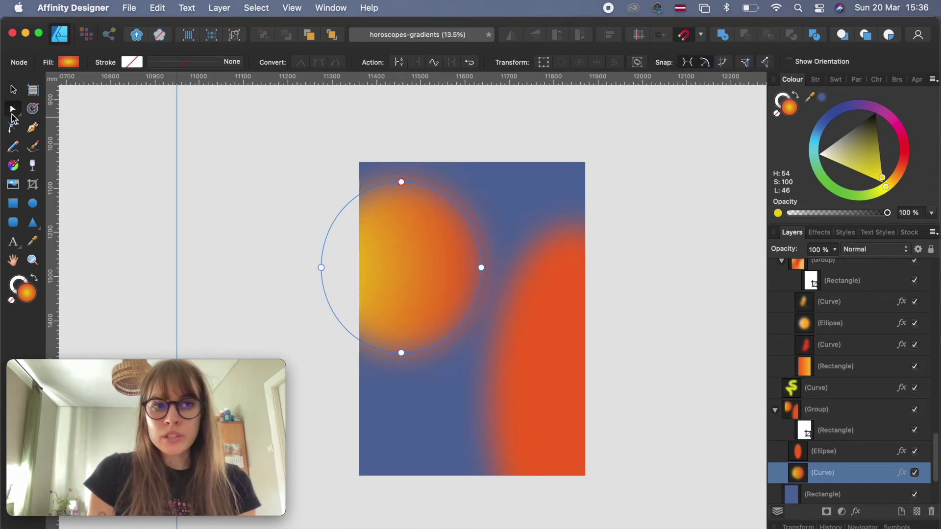
pyautogui.moveTo(402, 182); pyautogui.dragTo(462, 147)
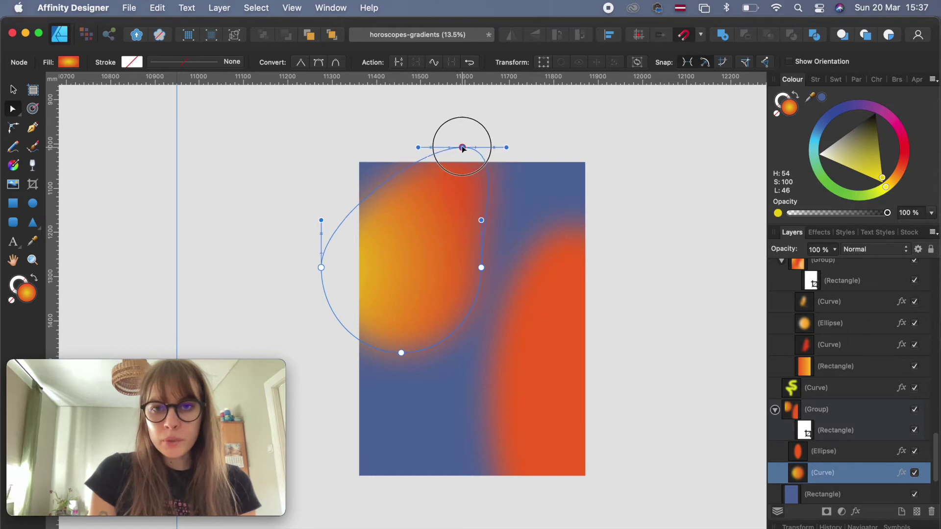
pyautogui.click(481, 267)
pyautogui.moveTo(482, 268); pyautogui.dragTo(495, 269)
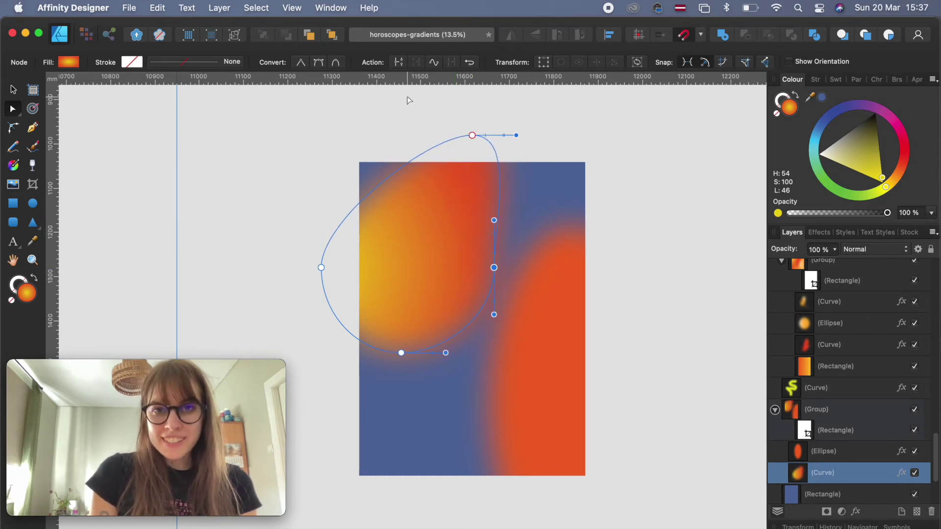
pyautogui.moveTo(402, 353); pyautogui.dragTo(388, 490)
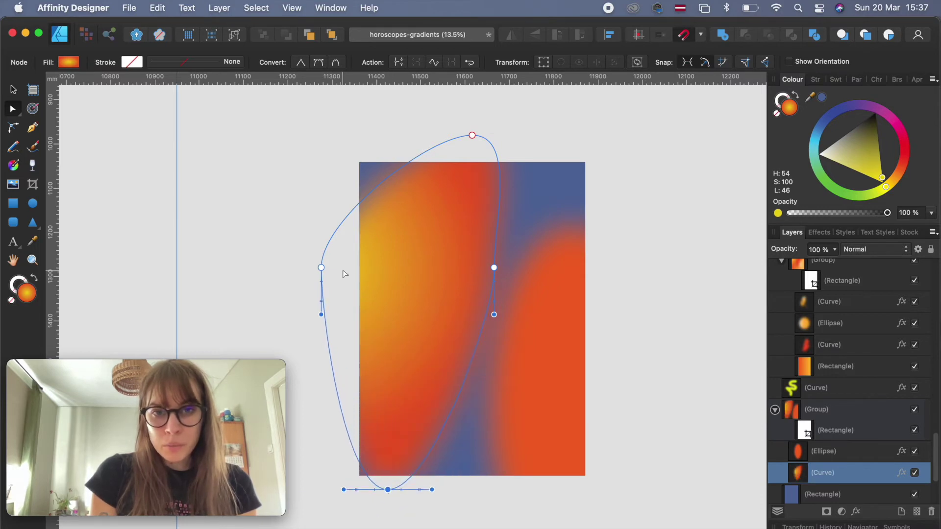
pyautogui.moveTo(323, 270); pyautogui.dragTo(388, 297)
# - Refine the blob by bending a segment, smoothing the top node and adding a node pulled right
pyautogui.moveTo(455, 386); pyautogui.dragTo(534, 405)
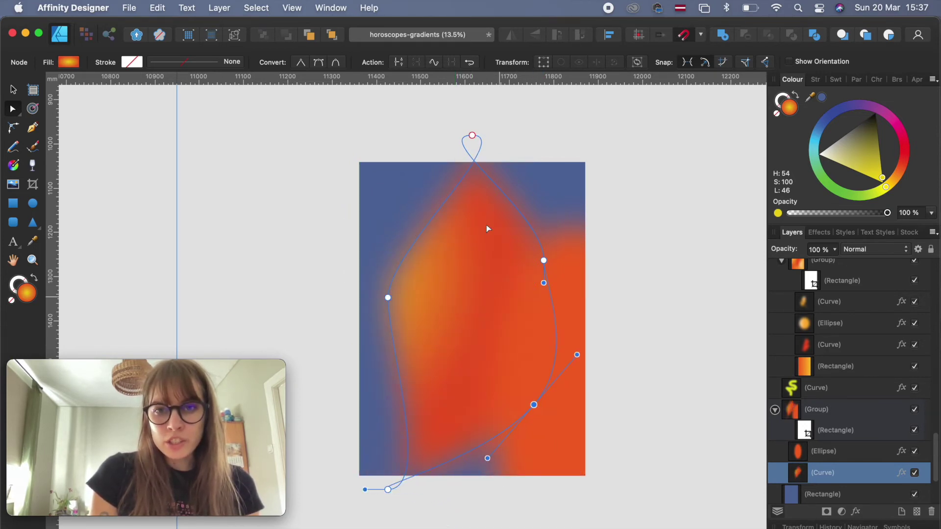
pyautogui.moveTo(472, 136); pyautogui.dragTo(395, 167)
pyautogui.moveTo(483, 158); pyautogui.dragTo(570, 133)
pyautogui.moveTo(543, 259); pyautogui.dragTo(324, 236)
pyautogui.click(393, 236)
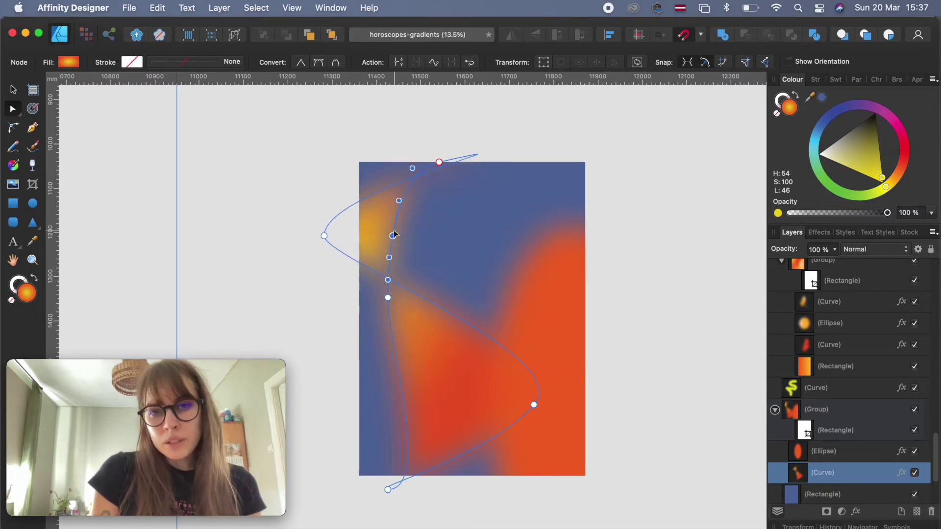
pyautogui.moveTo(393, 236); pyautogui.dragTo(534, 247)
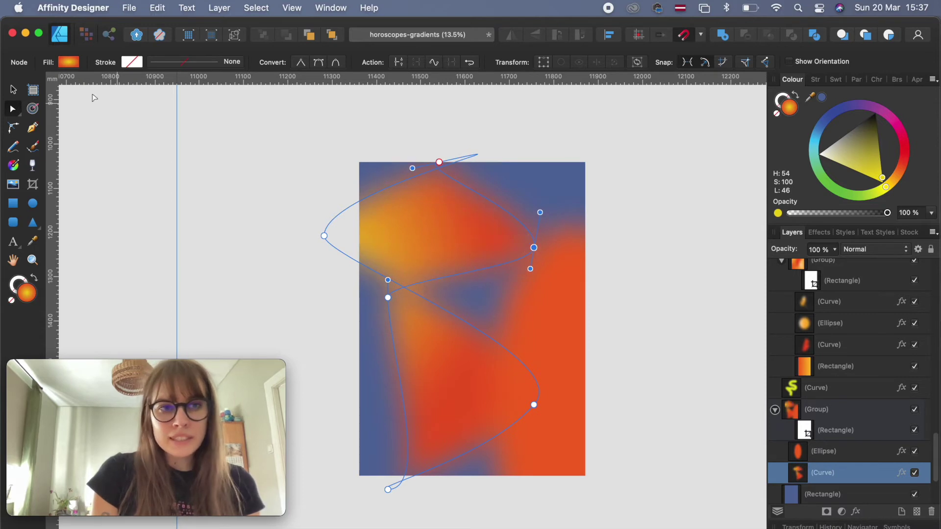
pyautogui.click(14, 90)
pyautogui.click(249, 128)
# - Move the elongated ellipse aside and stack it beneath the curve on the second poster
pyautogui.scroll(3, 437, 281)
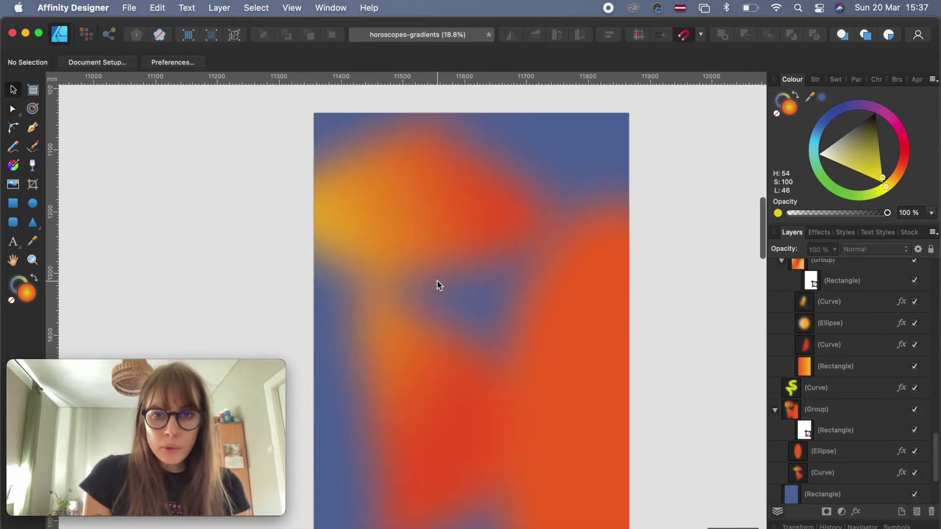
pyautogui.hscroll(3, 456, 287)
pyautogui.scroll(-5, 495, 311)
pyautogui.click(495, 312)
pyautogui.moveTo(496, 314); pyautogui.dragTo(626, 318)
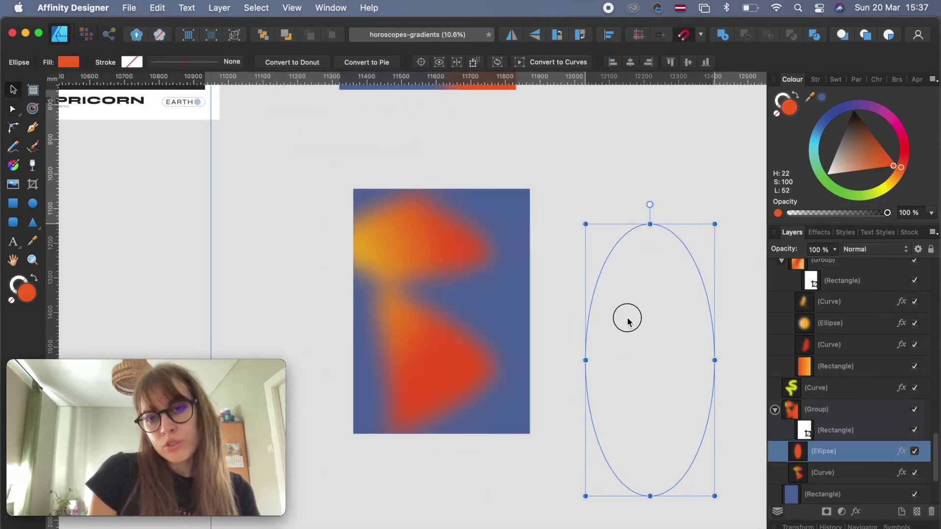
pyautogui.click(395, 362)
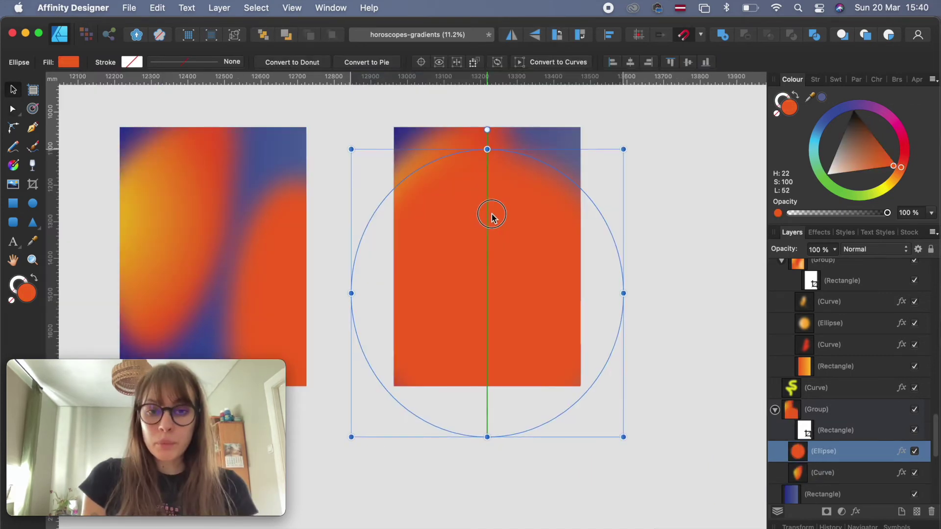
pyautogui.moveTo(493, 217); pyautogui.dragTo(492, 213)
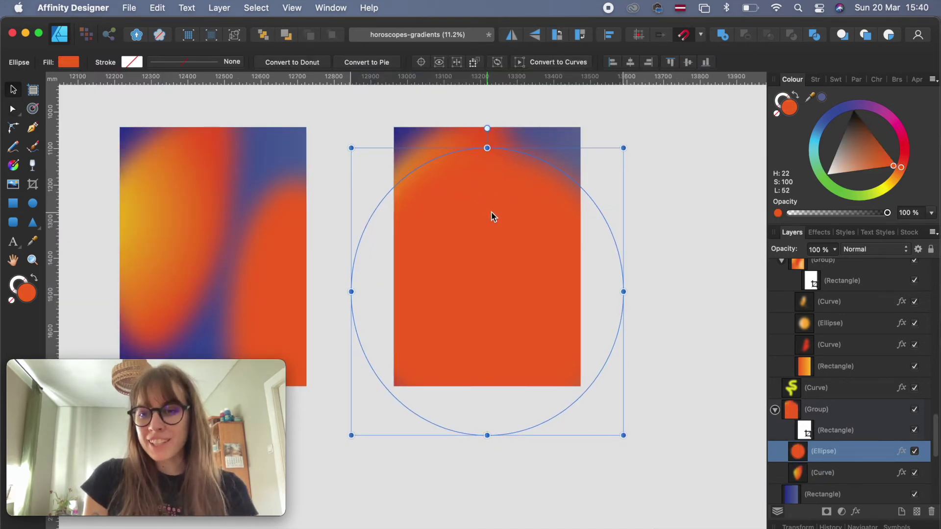
pyautogui.moveTo(508, 251); pyautogui.dragTo(501, 252)
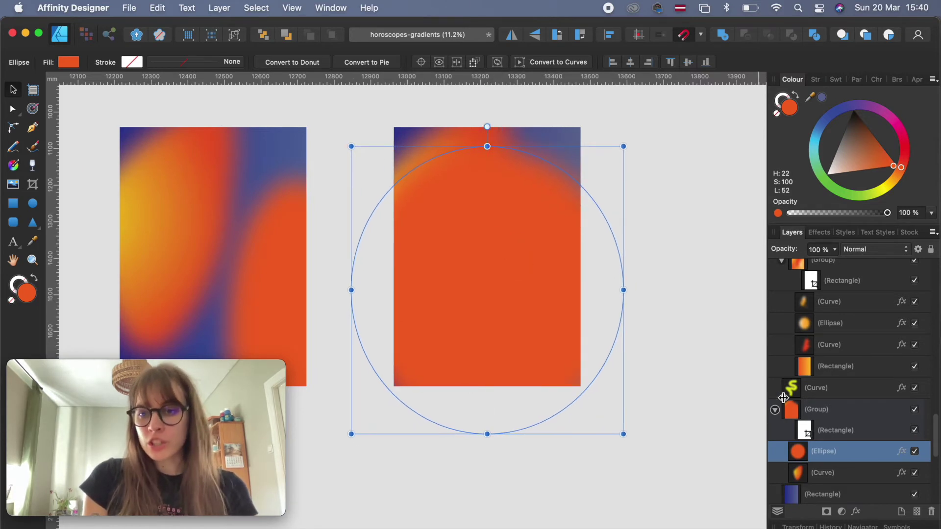
pyautogui.moveTo(819, 461); pyautogui.dragTo(812, 480)
# - Rotate the curve into a wide tilted oval and stretch it taller downward
pyautogui.moveTo(433, 194); pyautogui.dragTo(483, 246)
pyautogui.moveTo(479, 127); pyautogui.dragTo(620, 251)
pyautogui.moveTo(534, 277)
pyautogui.mouseDown()
pyautogui.moveTo(534, 250)
pyautogui.moveTo(543, 265)
pyautogui.mouseUp()
pyautogui.moveTo(493, 328); pyautogui.dragTo(443, 428)
# - Edit the curve's nodes, widening the lower left and bulging both sides outward with new points
pyautogui.press('a')
pyautogui.moveTo(412, 375); pyautogui.dragTo(368, 400)
pyautogui.click(592, 293)
pyautogui.moveTo(592, 292); pyautogui.dragTo(623, 276)
pyautogui.moveTo(385, 277); pyautogui.dragTo(366, 266)
pyautogui.press('v')
pyautogui.click(518, 167)
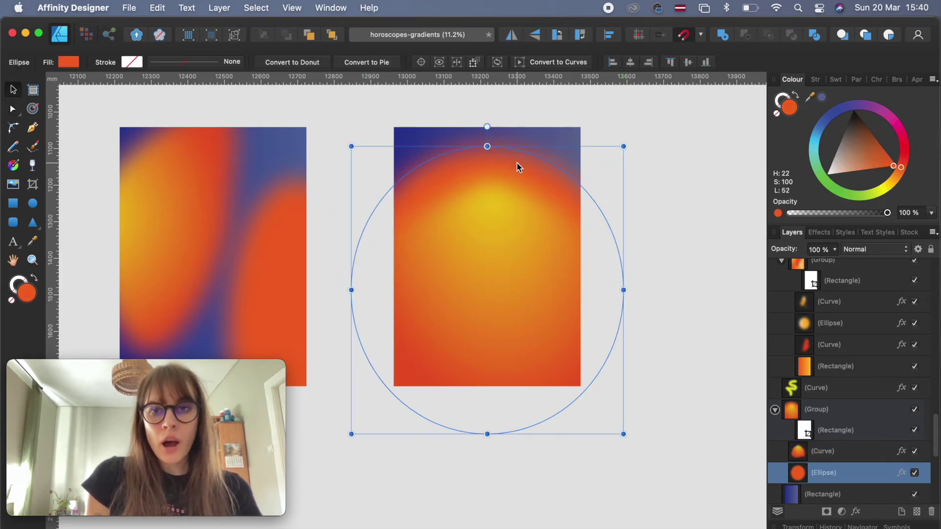
# - Duplicate the ellipse, stack it above the curve, and tilt and widen it over the right poster
pyautogui.press('super+j')
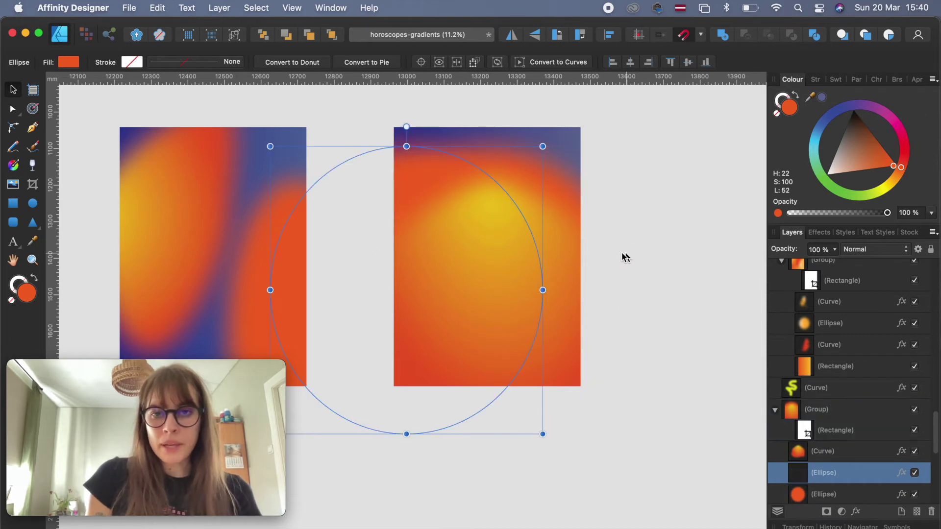
pyautogui.moveTo(813, 480); pyautogui.dragTo(808, 446)
pyautogui.moveTo(478, 282); pyautogui.dragTo(584, 330)
pyautogui.moveTo(668, 210); pyautogui.dragTo(561, 298)
pyautogui.moveTo(495, 343); pyautogui.dragTo(494, 269)
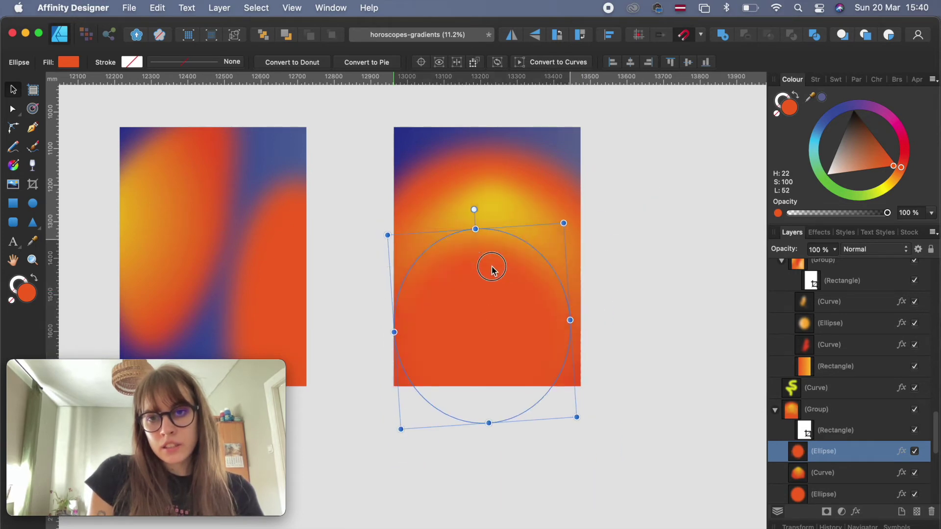
pyautogui.moveTo(575, 328); pyautogui.dragTo(637, 362)
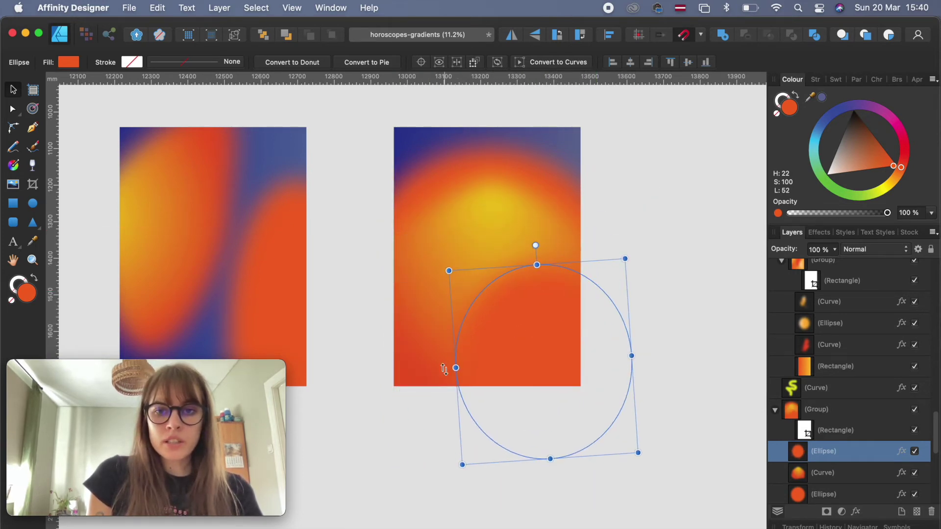
pyautogui.moveTo(451, 367); pyautogui.dragTo(352, 366)
pyautogui.moveTo(500, 336); pyautogui.dragTo(503, 308)
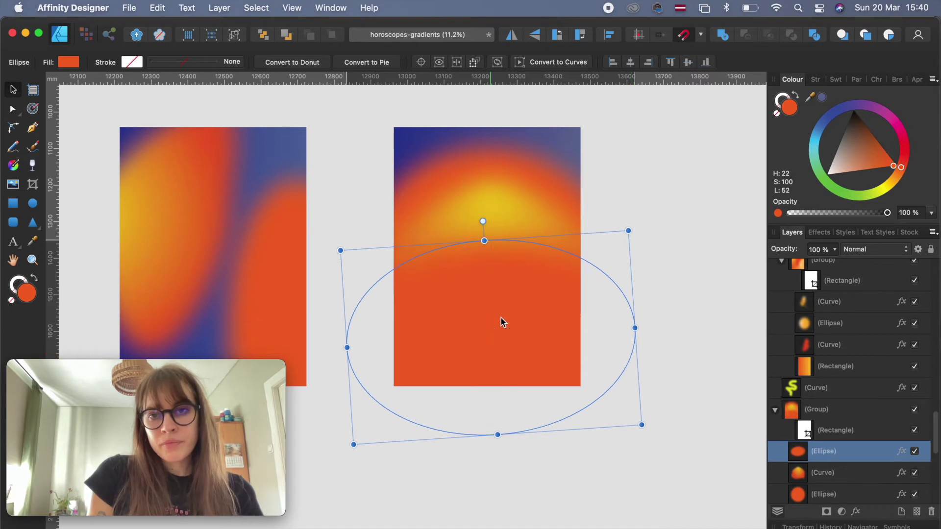
# - Fill the oval with the sampled blue corner colour and narrow it from both sides
pyautogui.moveTo(825, 101); pyautogui.dragTo(424, 133)
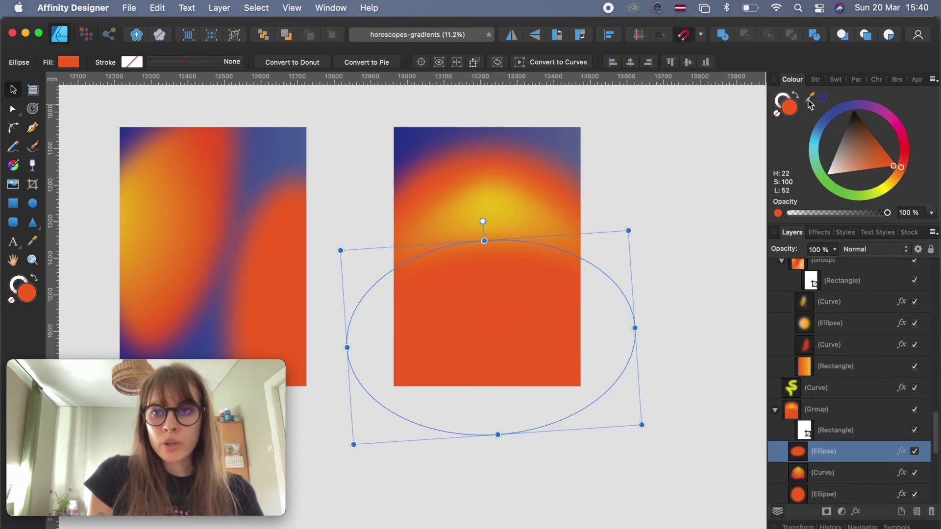
pyautogui.click(823, 99)
pyautogui.click(645, 216)
pyautogui.click(515, 305)
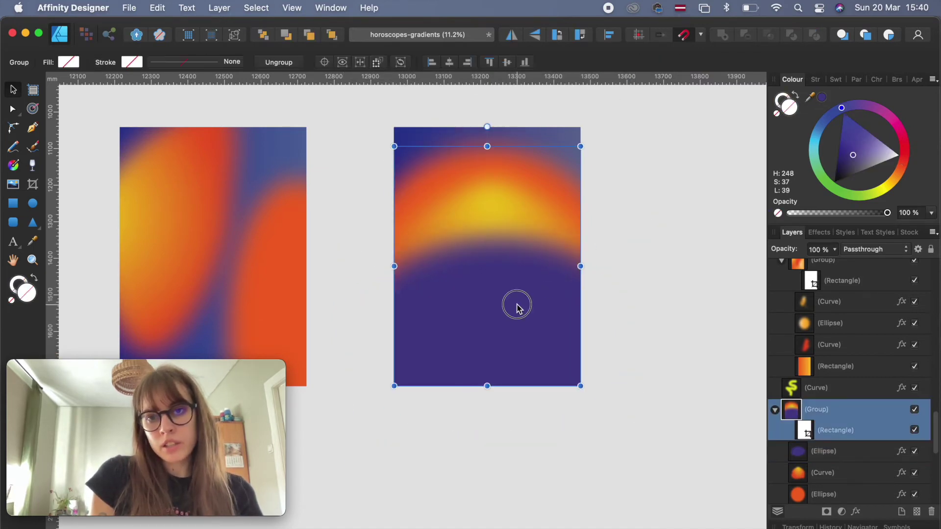
pyautogui.click(497, 316)
pyautogui.moveTo(347, 347); pyautogui.dragTo(424, 342)
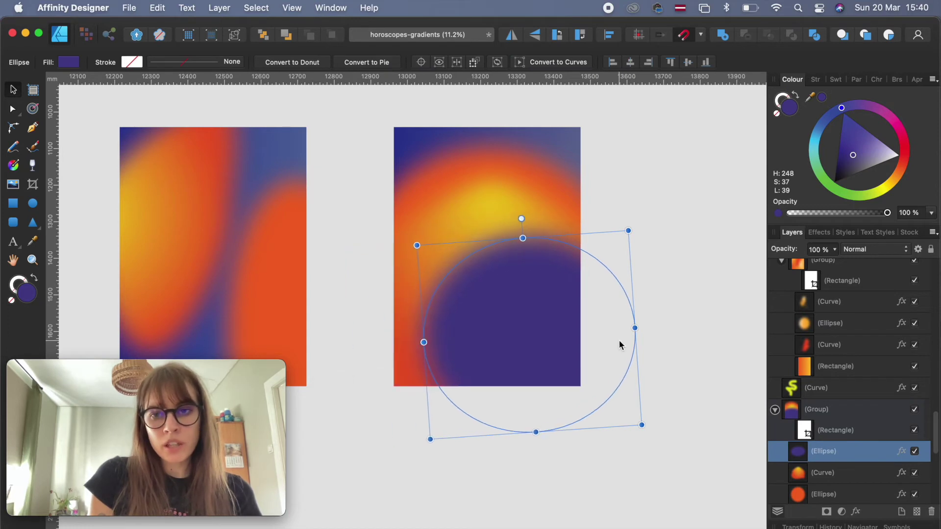
pyautogui.moveTo(635, 328); pyautogui.dragTo(561, 327)
pyautogui.click(632, 308)
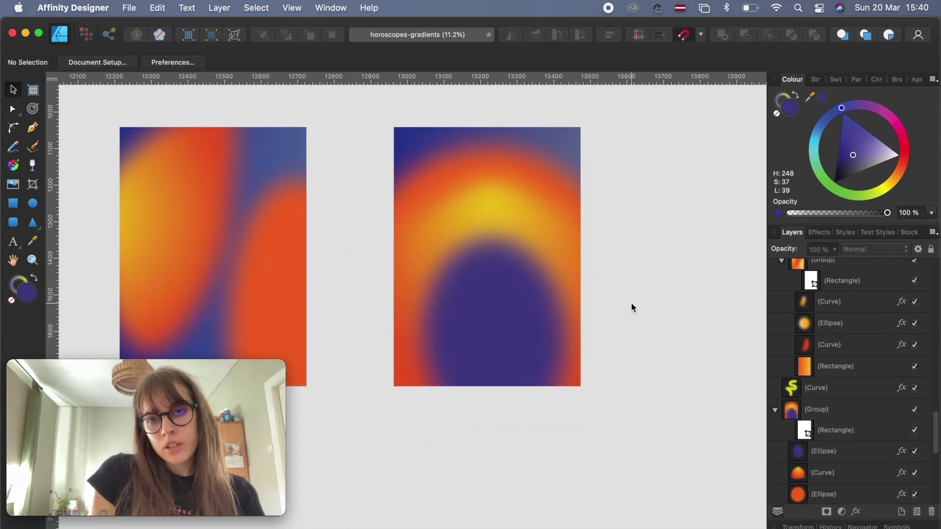
# - Change the oval's fill to light cyan (R148 G255 B253)
pyautogui.scroll(2, 485, 309)
pyautogui.click(485, 309)
pyautogui.click(485, 309)
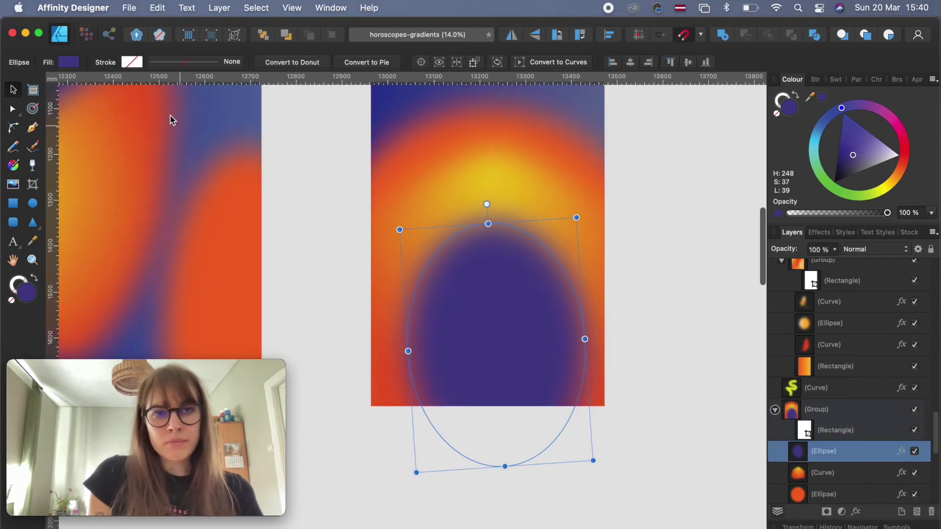
pyautogui.click(76, 69)
pyautogui.moveTo(124, 127); pyautogui.dragTo(134, 130)
pyautogui.moveTo(140, 166); pyautogui.dragTo(161, 166)
pyautogui.scroll(-2, 513, 242)
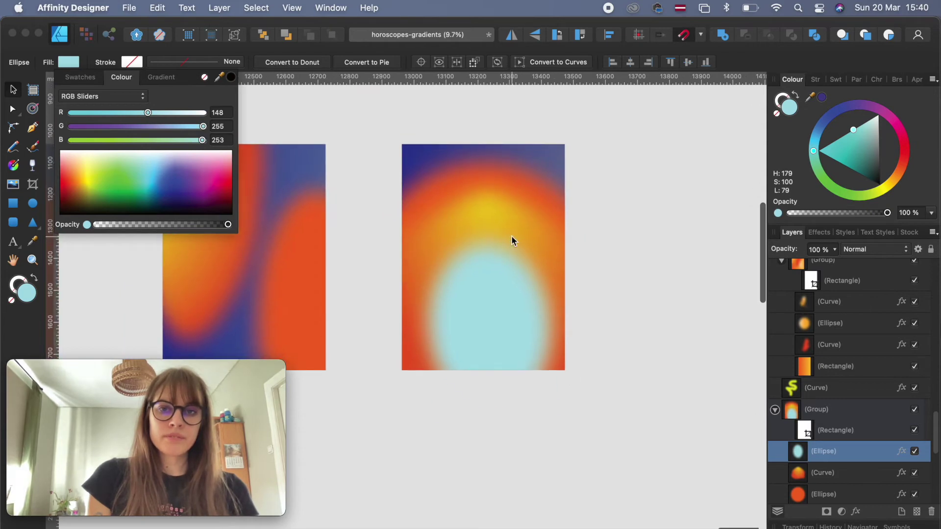
pyautogui.scroll(2, 500, 245)
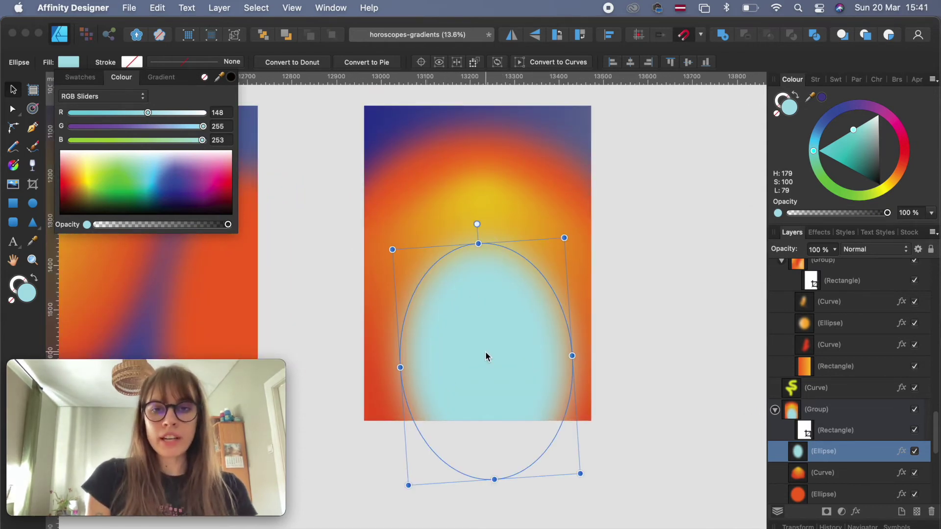
# - Apply a 450 px Gaussian Blur to the cyan oval
pyautogui.click(858, 513)
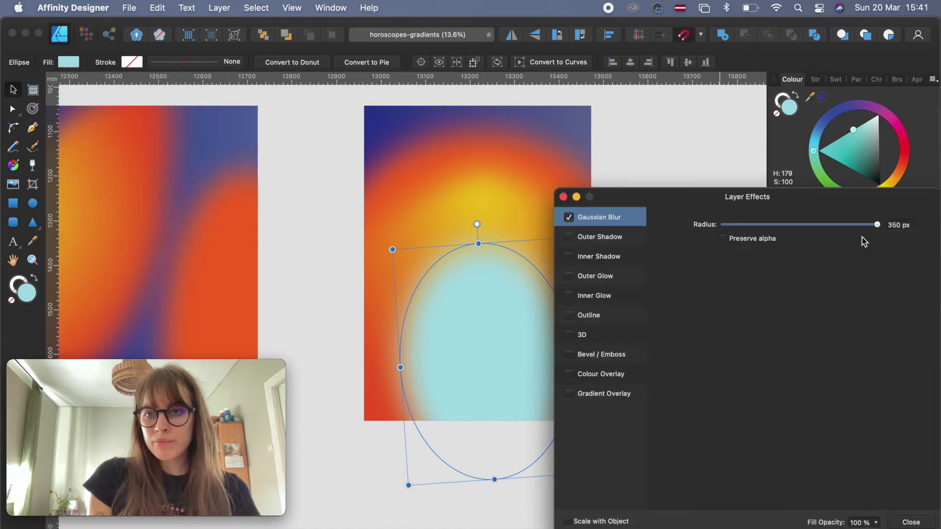
pyautogui.click(899, 225)
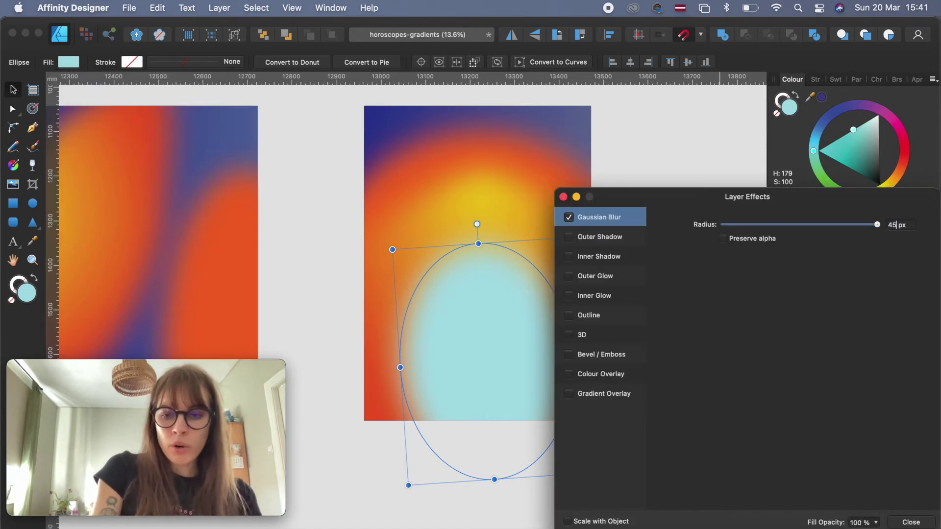
pyautogui.press('Return')
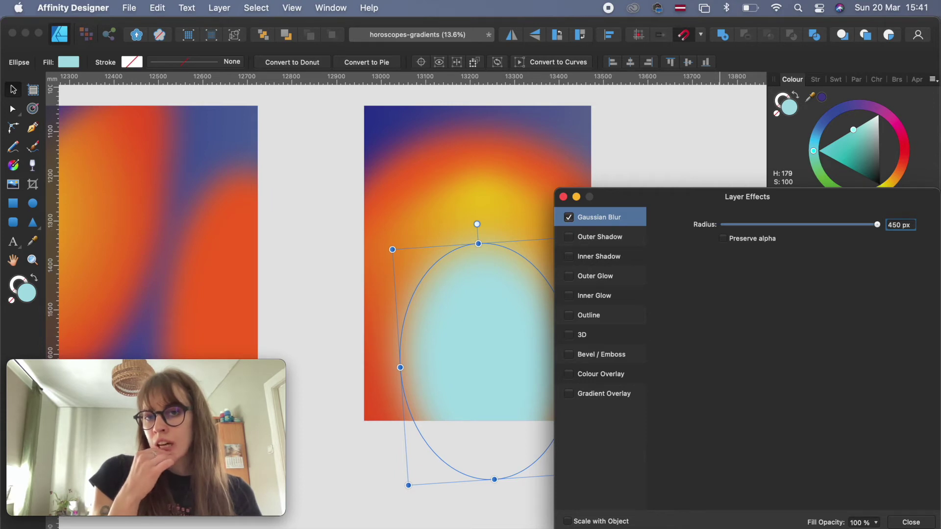
pyautogui.click(563, 196)
# - Lower the cyan oval's layer opacity to 89%
pyautogui.click(835, 249)
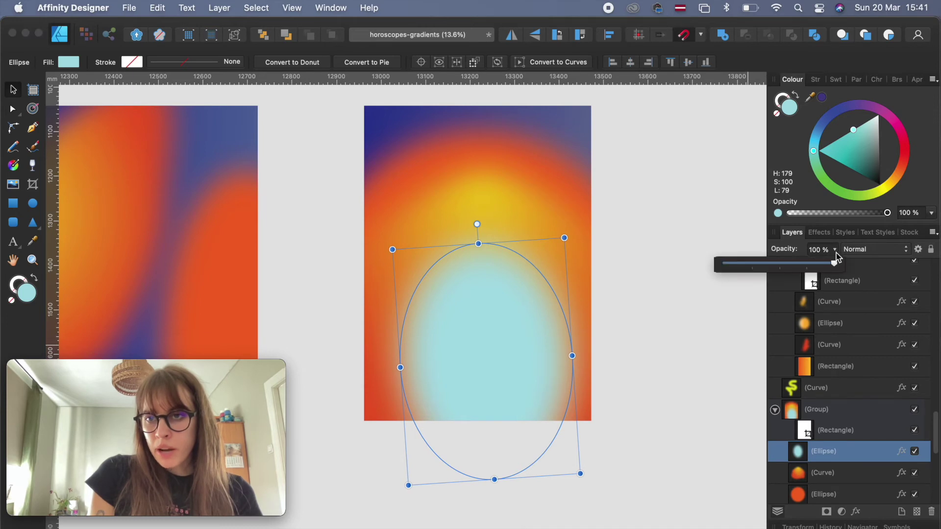
pyautogui.moveTo(833, 260)
pyautogui.mouseDown()
pyautogui.moveTo(810, 268)
pyautogui.moveTo(825, 266)
pyautogui.mouseUp()
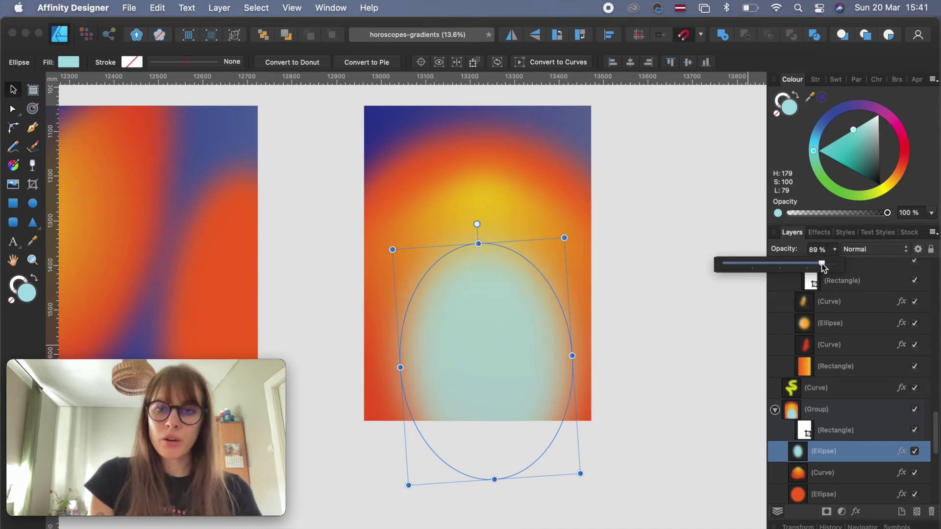
pyautogui.click(657, 313)
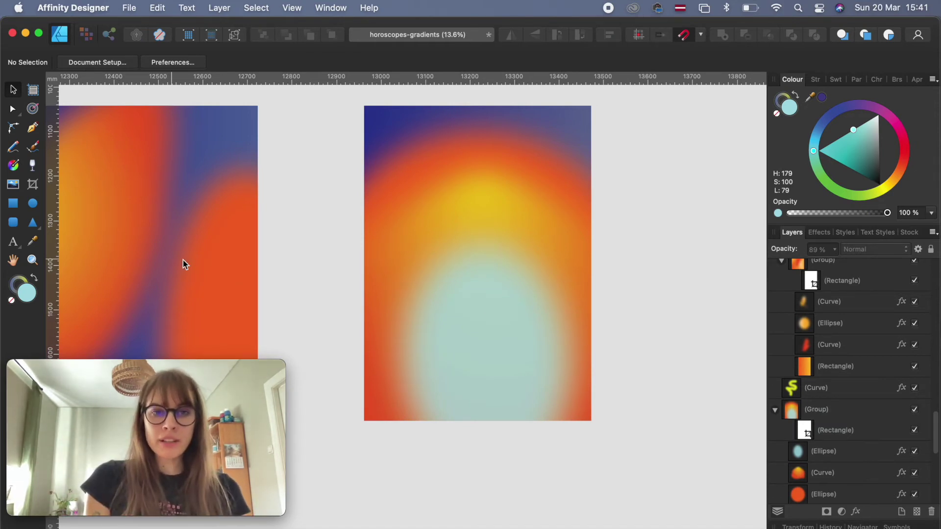
# - Scroll the view out to see all the poster artboards
pyautogui.hscroll(-5, 183, 265)
pyautogui.scroll(-3, 185, 263)
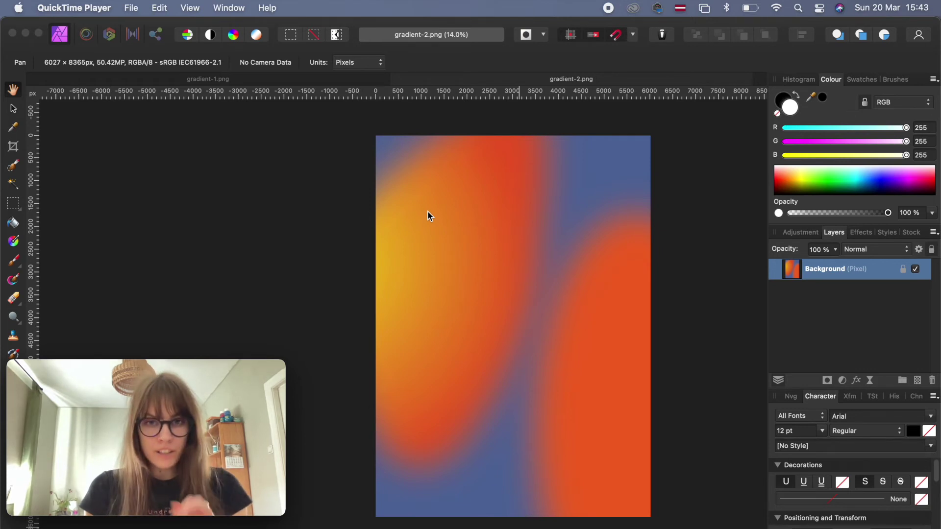
# - Duplicate the Background layer and hide the lower copy
pyautogui.click(908, 271)
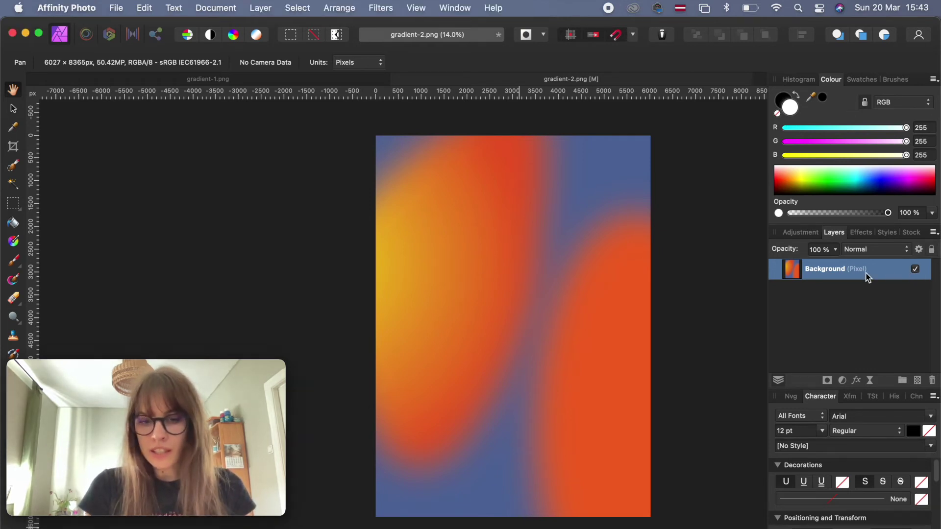
pyautogui.press('super+j')
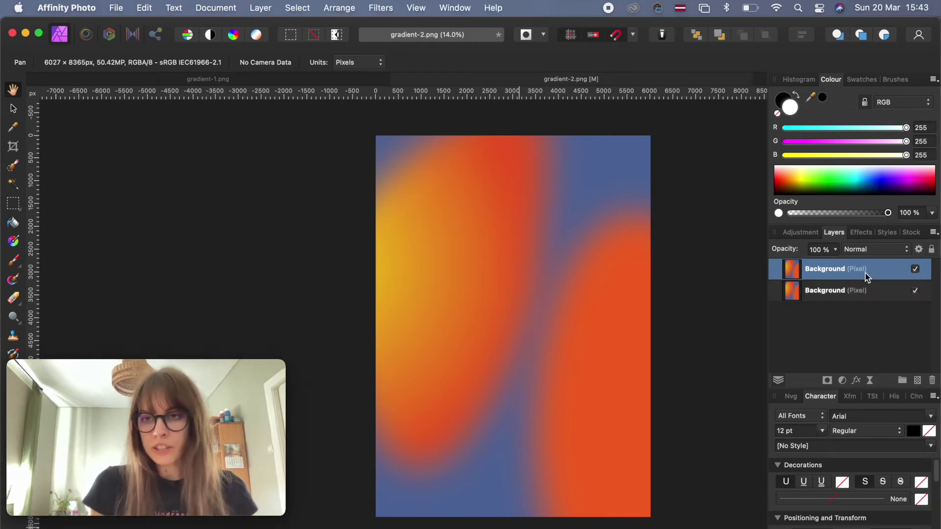
pyautogui.click(915, 291)
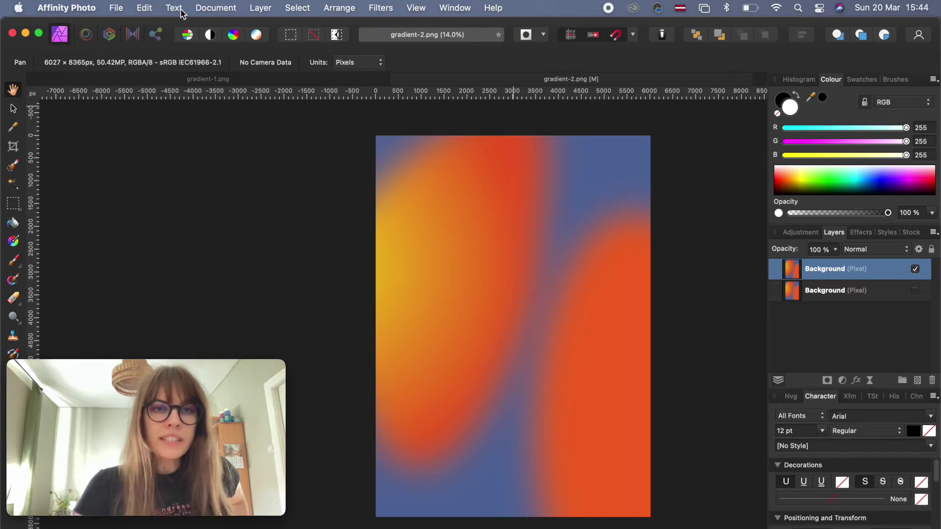
# - Navigate the Layer menu to New Live Filter Layer > Noise
pyautogui.click(260, 8)
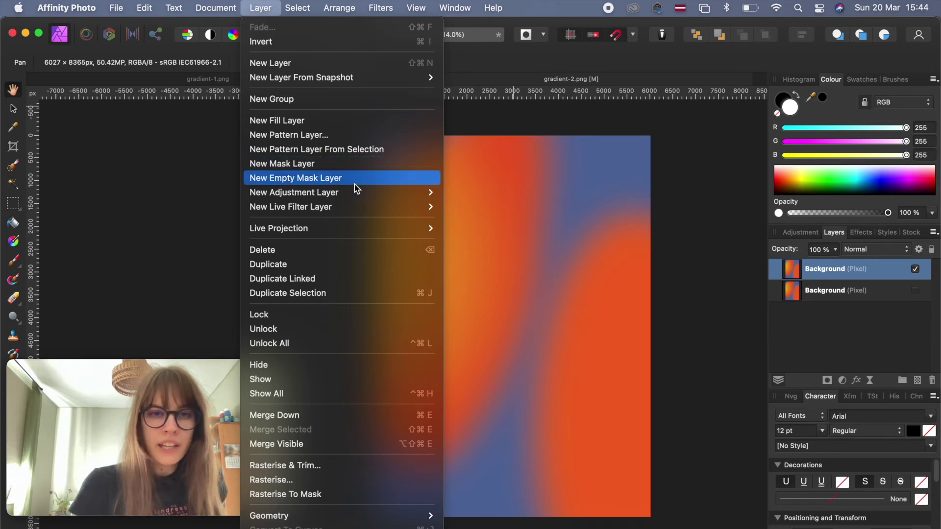
pyautogui.moveTo(354, 209)
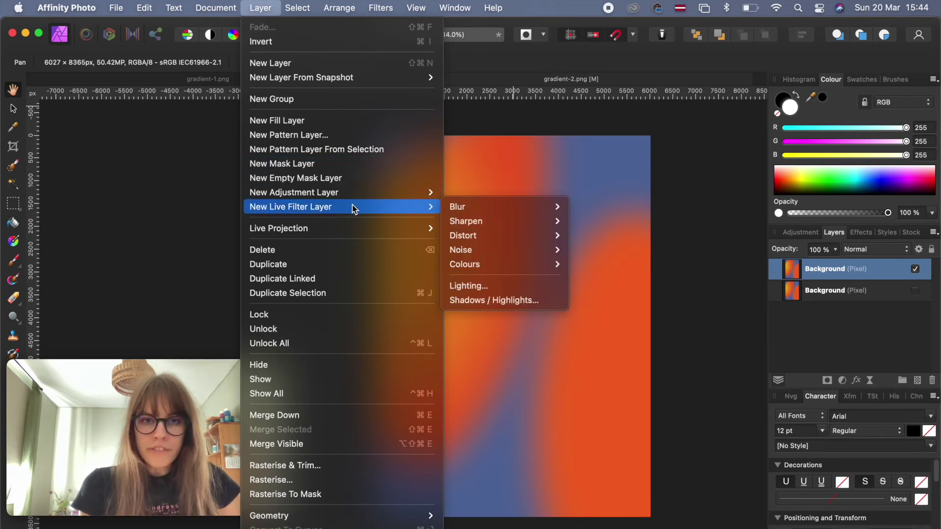
pyautogui.moveTo(528, 250)
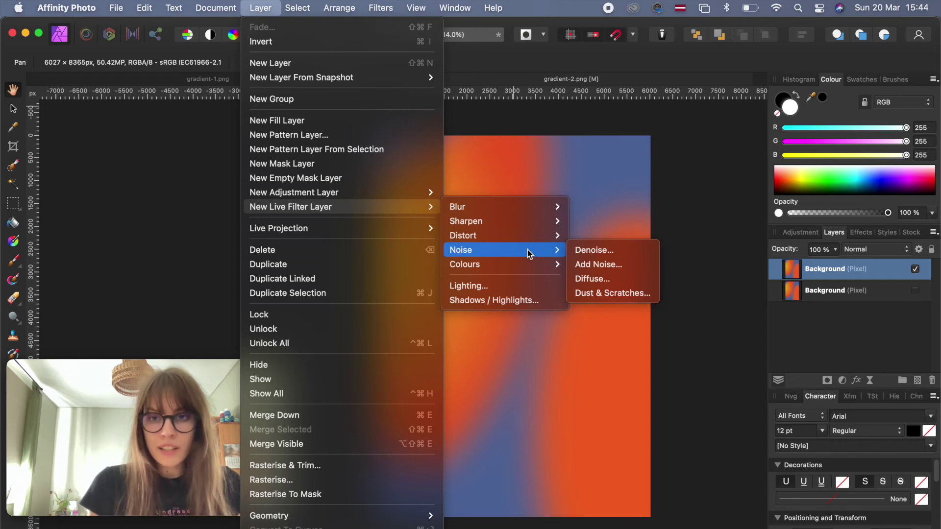
# - Add a live Add Noise filter and raise its intensity to preview the grain
pyautogui.click(613, 266)
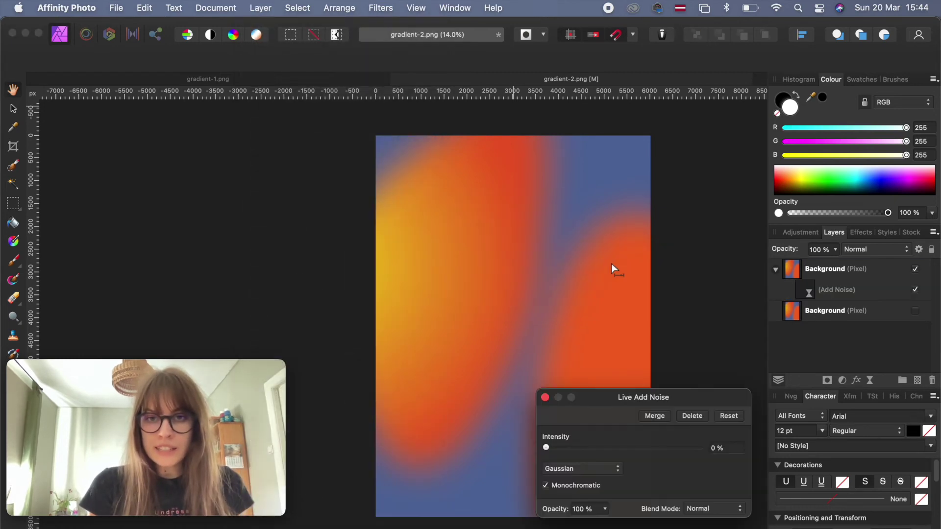
pyautogui.scroll(3, 599, 296)
pyautogui.hscroll(-2, 598, 294)
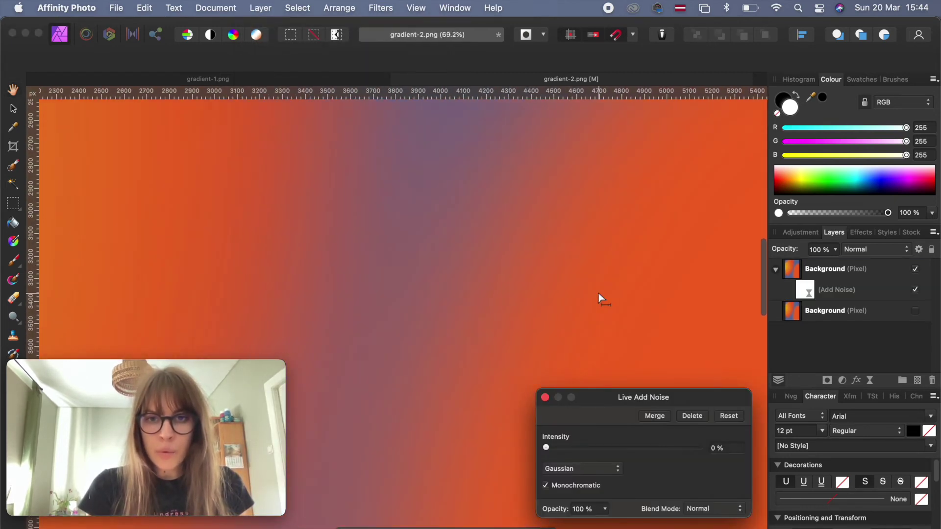
pyautogui.scroll(1, 600, 296)
pyautogui.moveTo(547, 448); pyautogui.dragTo(720, 457)
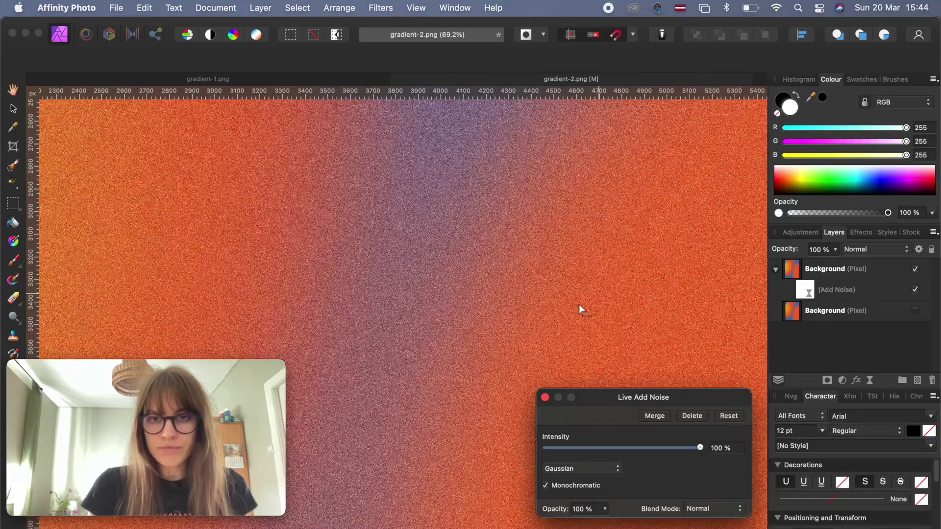
pyautogui.scroll(-5, 578, 304)
pyautogui.scroll(-8, 579, 309)
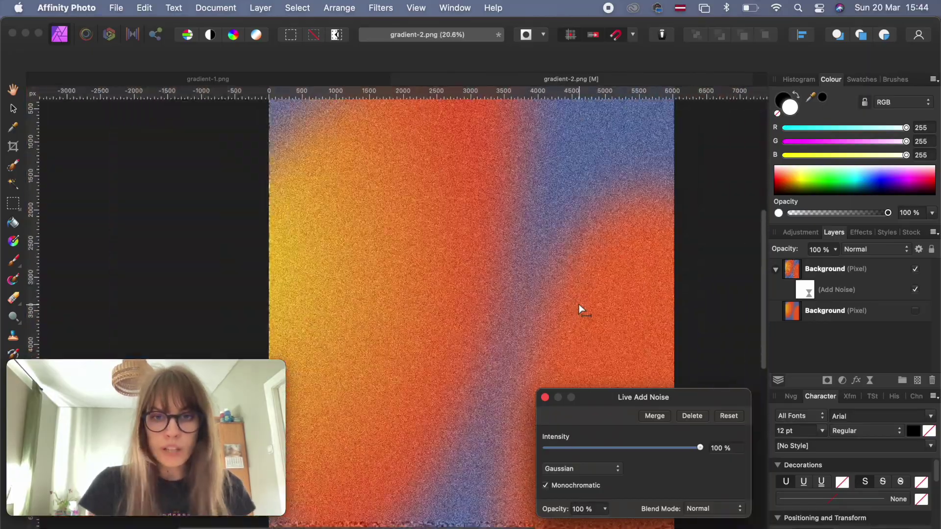
pyautogui.scroll(3, 579, 309)
pyautogui.scroll(8, 580, 309)
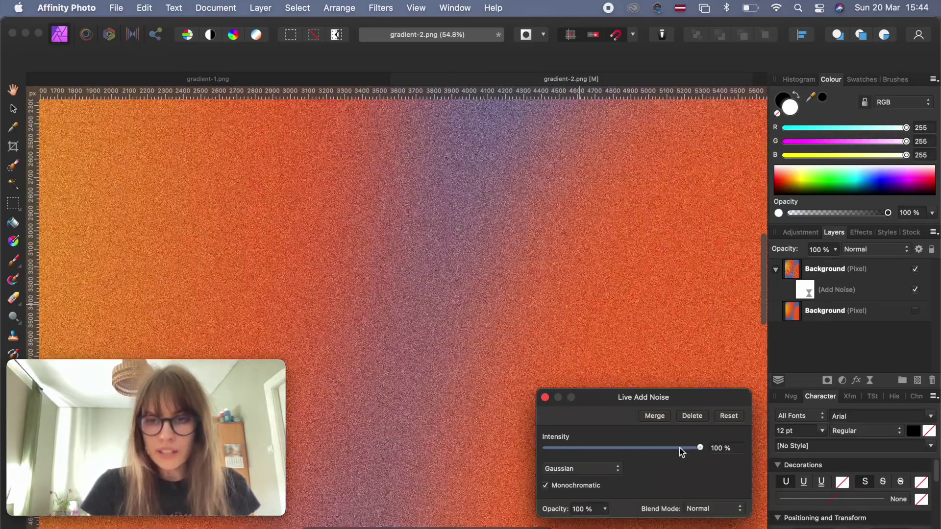
# - Bring the Add Noise intensity down to 8%
pyautogui.moveTo(700, 447); pyautogui.dragTo(585, 451)
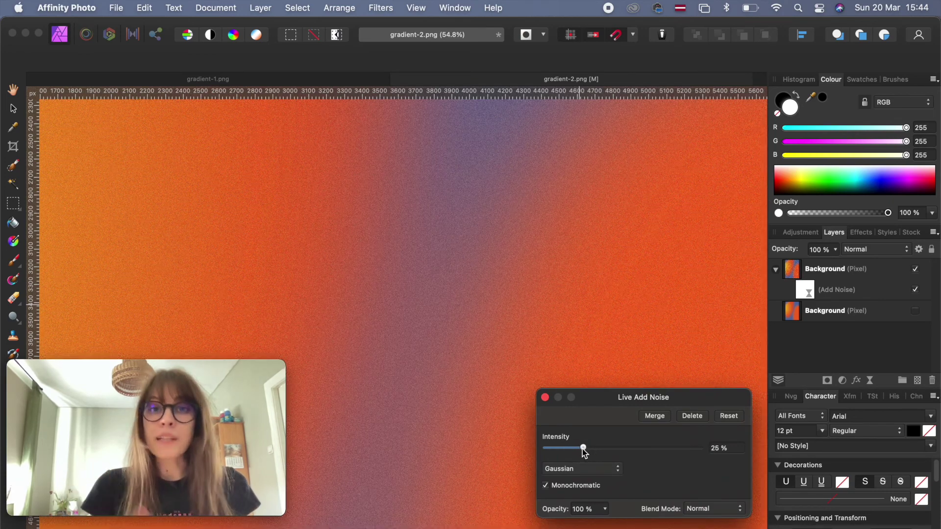
pyautogui.scroll(-9, 532, 267)
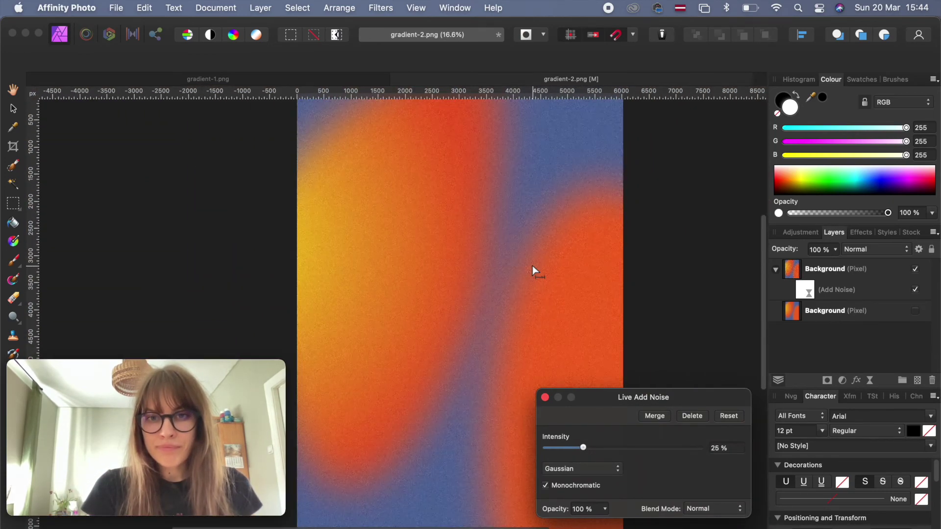
pyautogui.scroll(3, 532, 266)
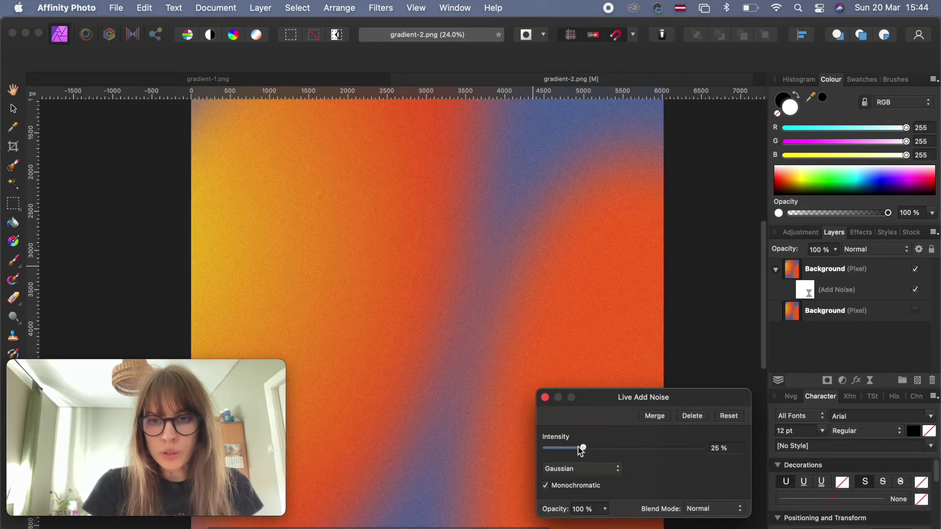
pyautogui.moveTo(581, 451); pyautogui.dragTo(559, 452)
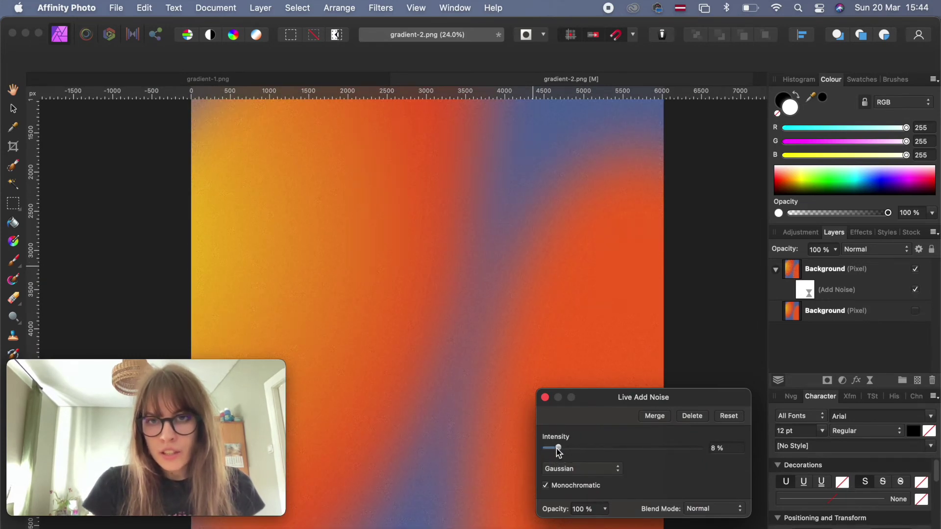
pyautogui.scroll(10, 531, 267)
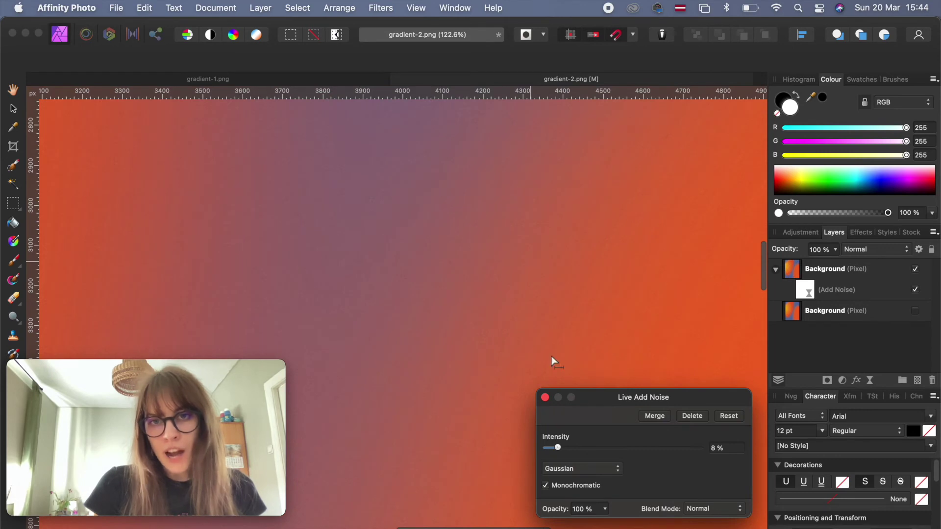
pyautogui.scroll(-10, 553, 362)
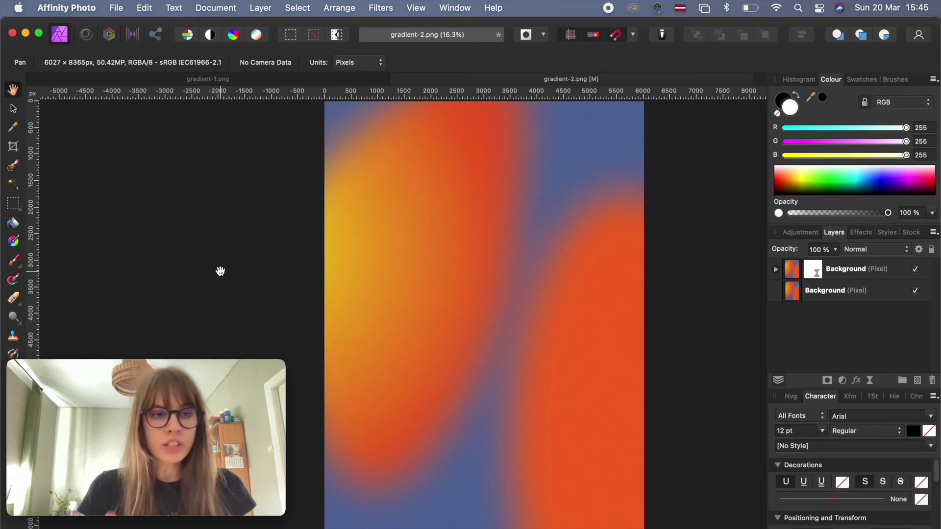
# - Add 175.6 pt artistic text 'POTATOES' in Femme Fatale capitals on the gradient-2 poster
pyautogui.moveTo(4, 106); pyautogui.dragTo(296, 106)
pyautogui.hscroll(3, 494, 229)
pyautogui.scroll(2, 494, 228)
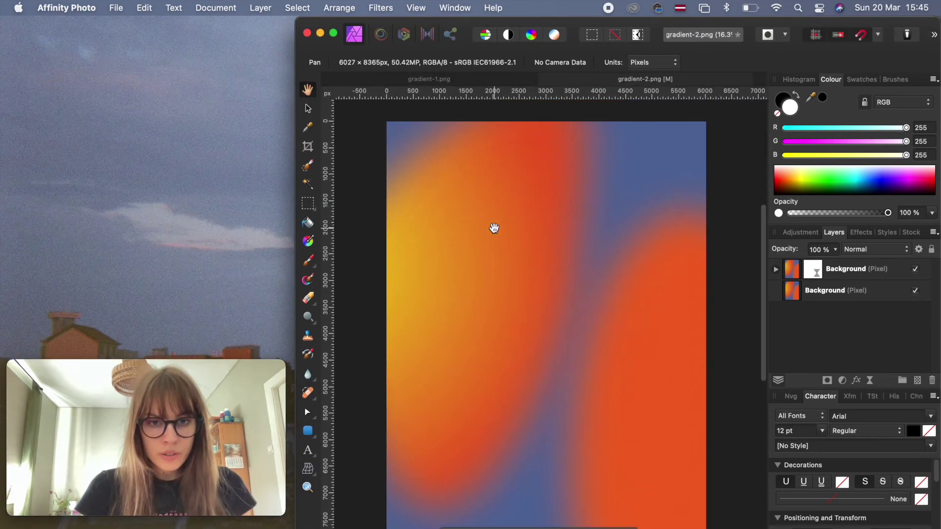
pyautogui.click(307, 450)
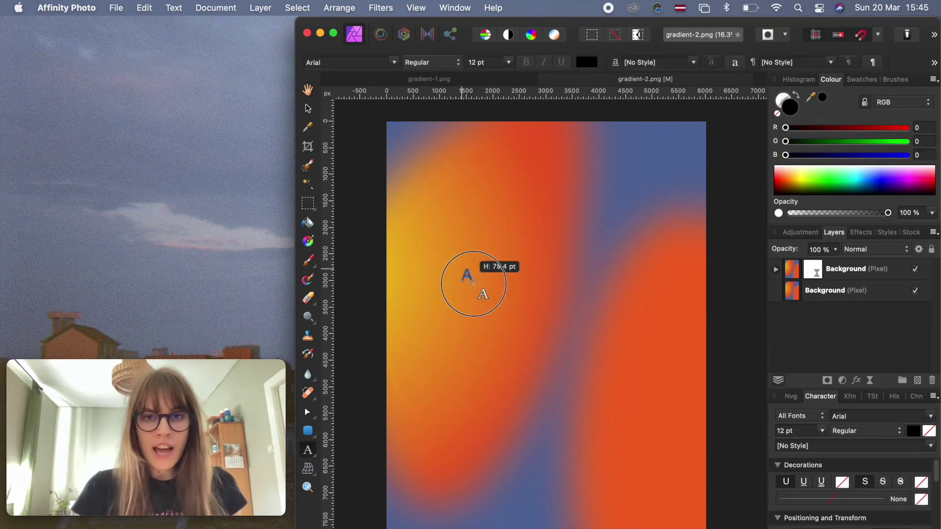
pyautogui.moveTo(484, 295); pyautogui.dragTo(482, 297)
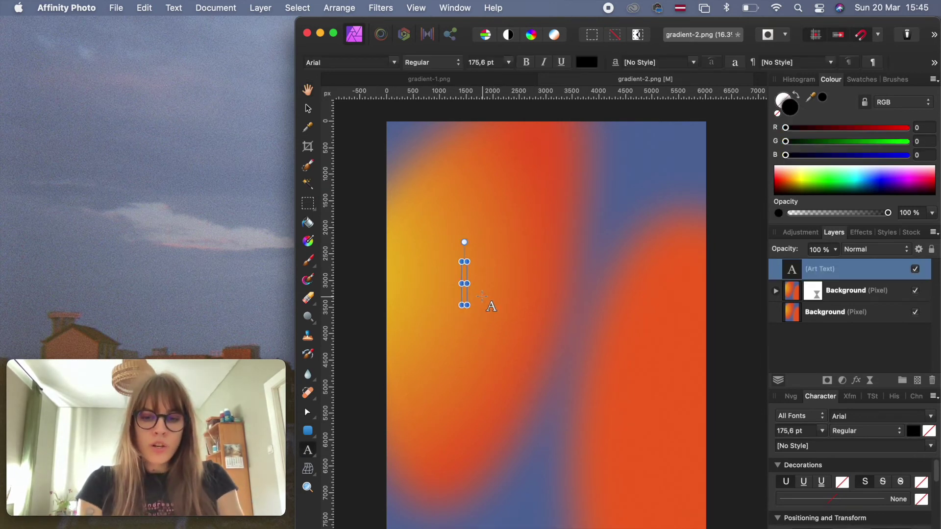
pyautogui.write('potatoes')
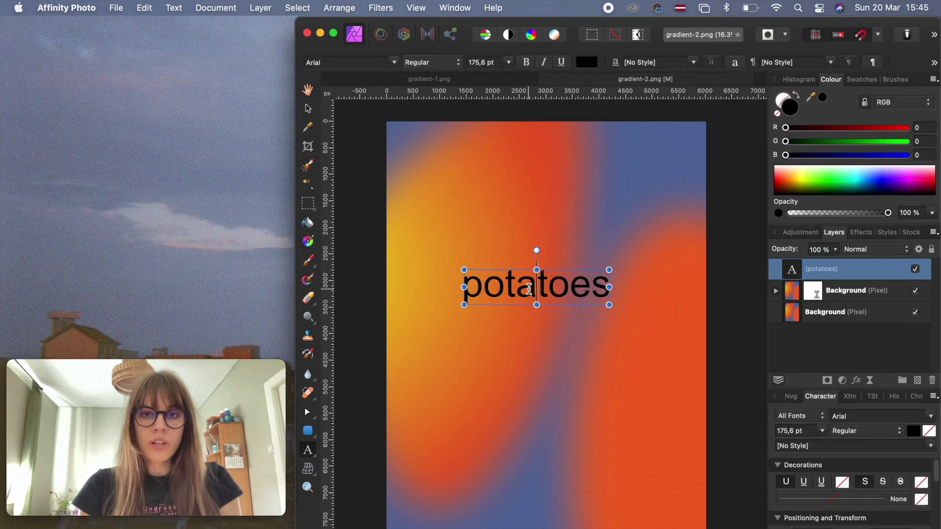
pyautogui.doubleClick(529, 289)
pyautogui.click(365, 61)
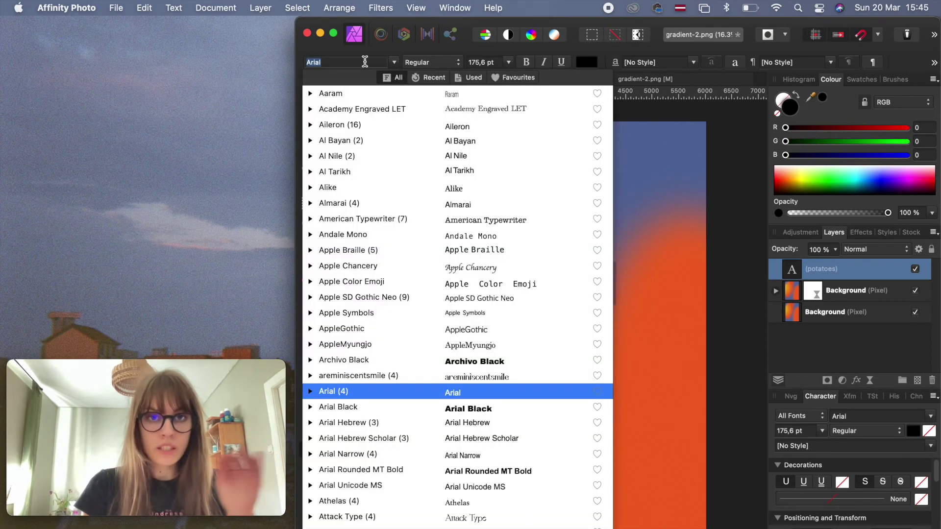
pyautogui.click(427, 78)
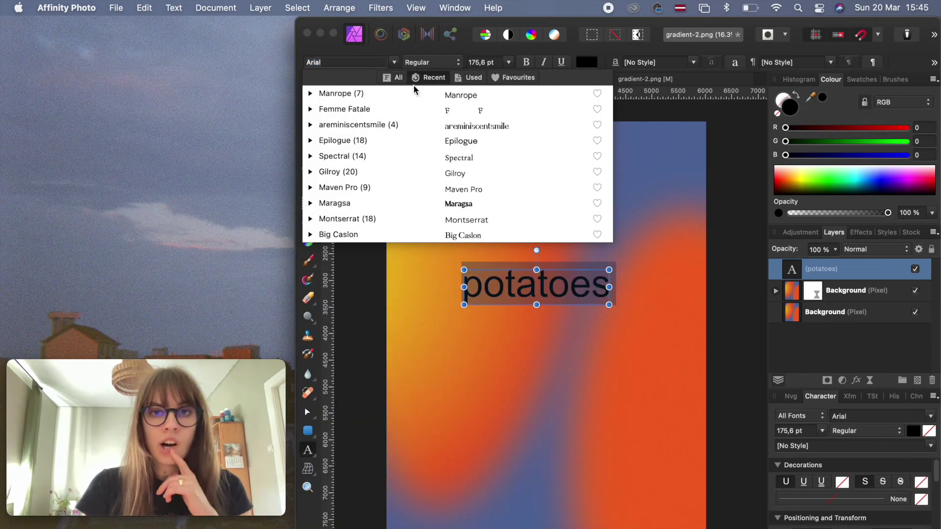
pyautogui.click(368, 110)
pyautogui.write('p')
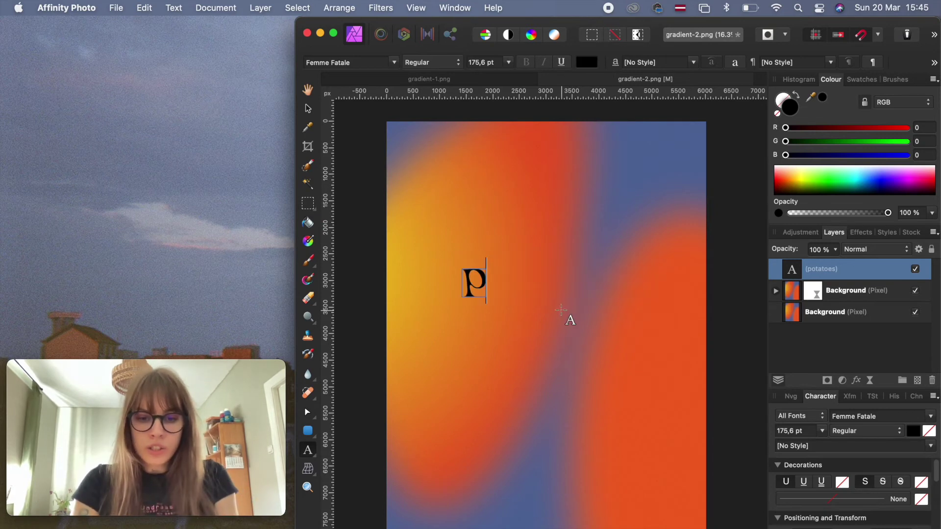
pyautogui.write('otatoes')
pyautogui.press('Escape')
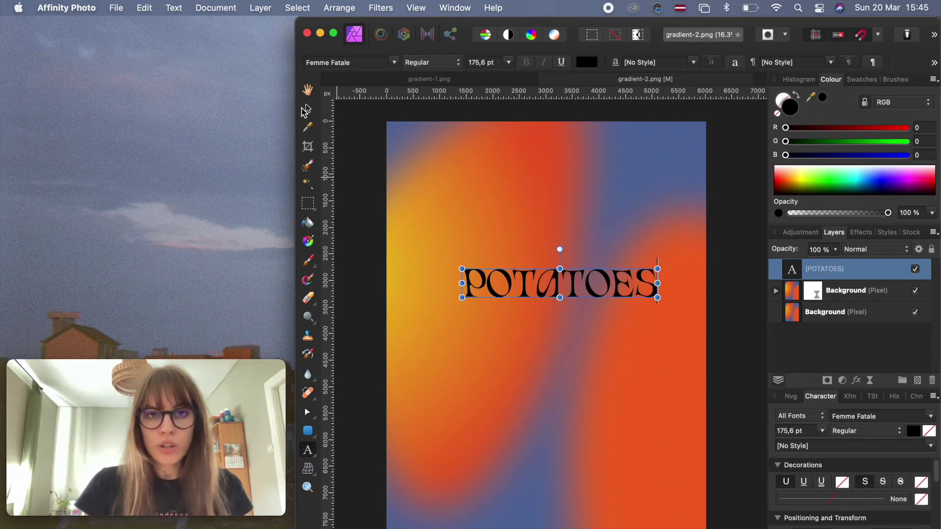
# - Make POTATOES white and centre it horizontally on the poster
pyautogui.click(307, 107)
pyautogui.doubleClick(652, 274)
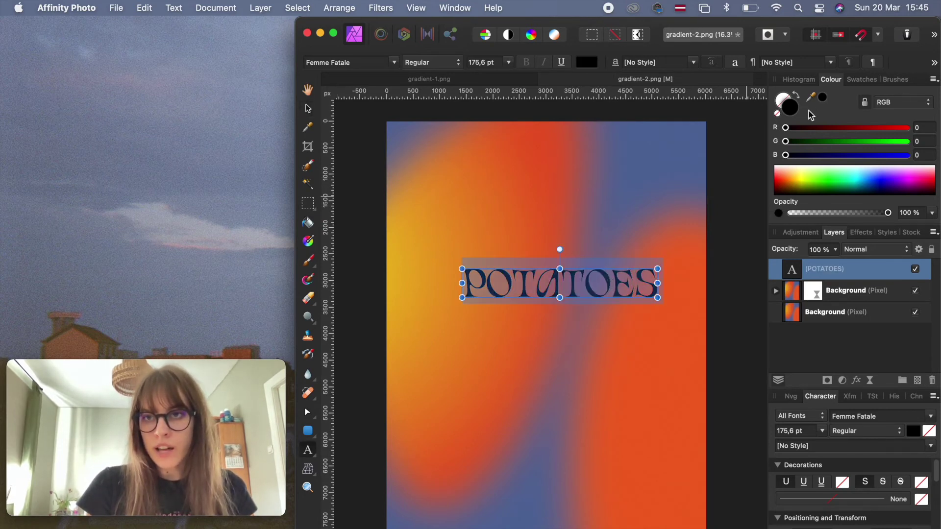
pyautogui.moveTo(866, 181); pyautogui.dragTo(824, 126)
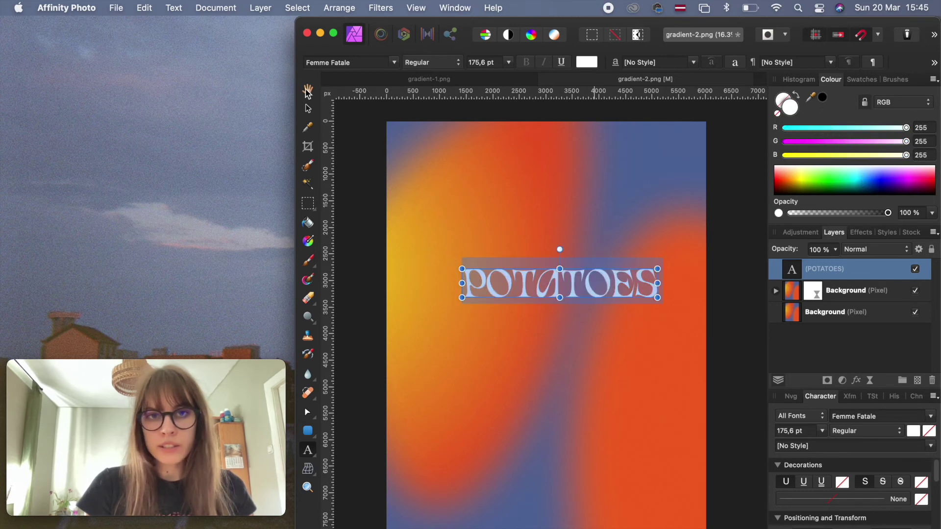
pyautogui.click(308, 108)
pyautogui.scroll(-1, 495, 272)
pyautogui.moveTo(513, 285); pyautogui.dragTo(502, 314)
# - Duplicate POTATOES directly below the original and flip the copy horizontally and vertically
pyautogui.press('super+j')
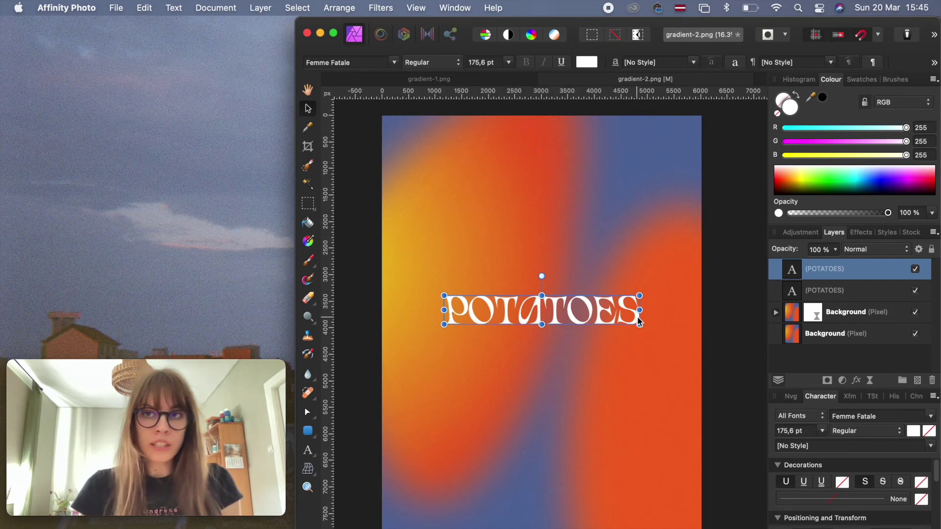
pyautogui.moveTo(616, 317); pyautogui.dragTo(617, 360)
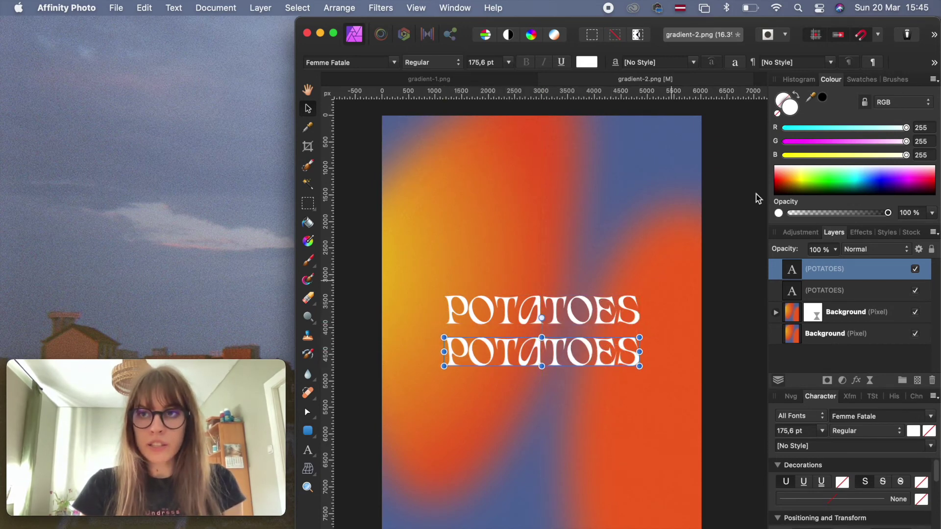
pyautogui.rightClick(559, 349)
pyautogui.scroll(-5, 642, 392)
pyautogui.moveTo(677, 352)
pyautogui.click(716, 387)
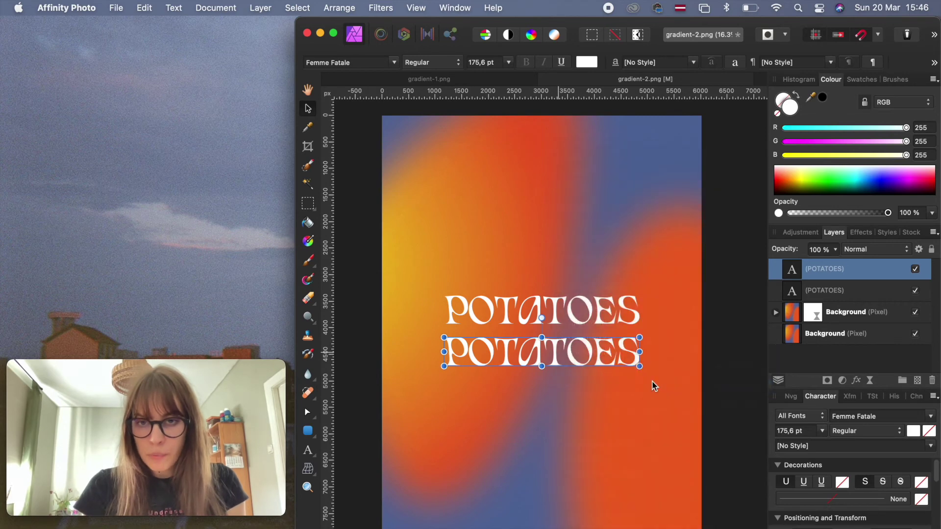
pyautogui.rightClick(571, 352)
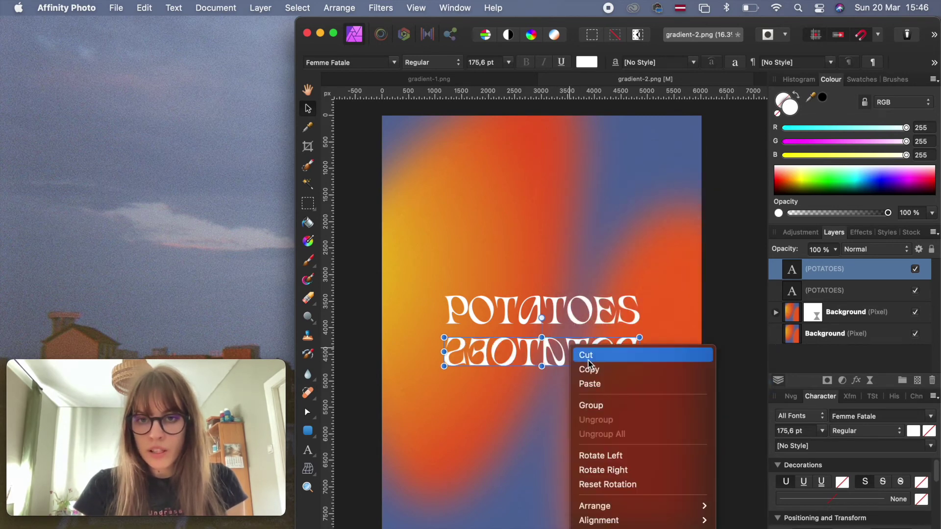
pyautogui.scroll(-5, 657, 490)
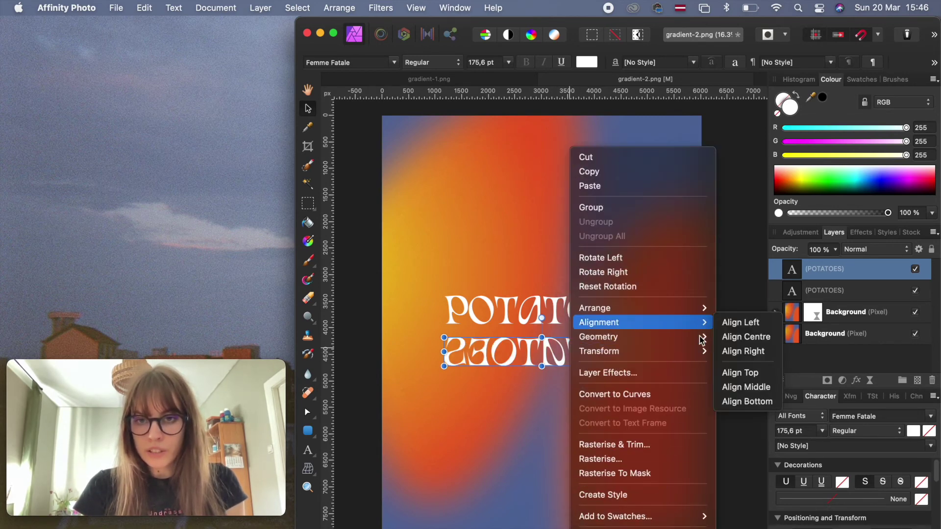
pyautogui.moveTo(701, 351)
pyautogui.click(733, 402)
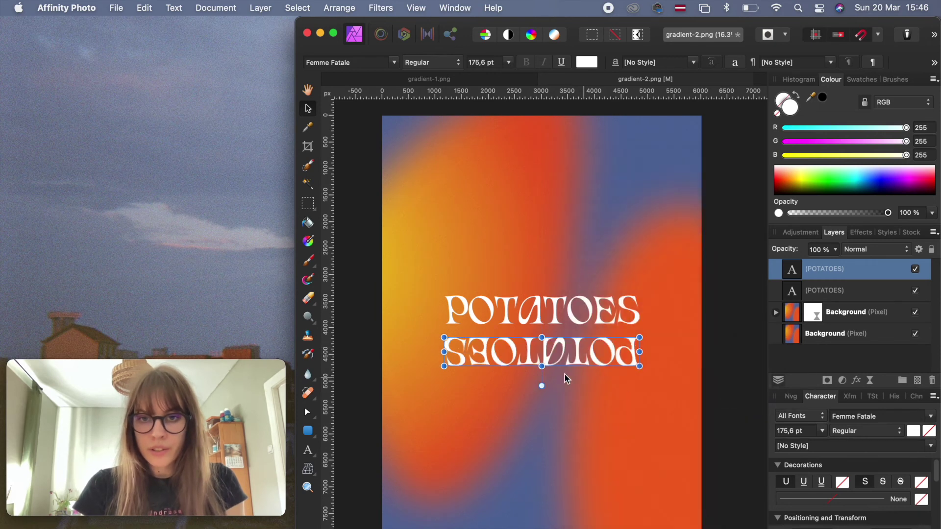
# - Group the original and mirrored POTATOES words together
pyautogui.moveTo(598, 356); pyautogui.dragTo(590, 349)
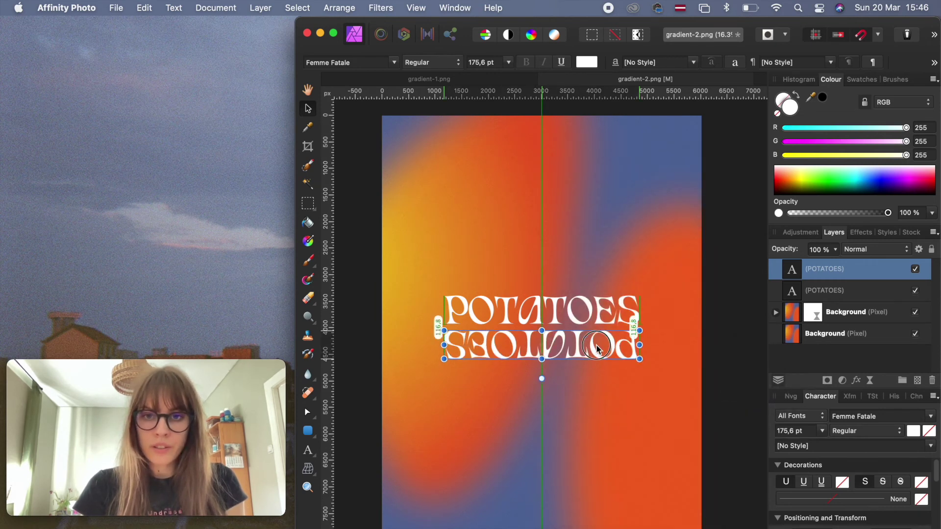
pyautogui.keyDown('shift'); pyautogui.click(583, 320); pyautogui.keyUp('shift')
pyautogui.scroll(-1, 583, 320)
pyautogui.scroll(2, 583, 319)
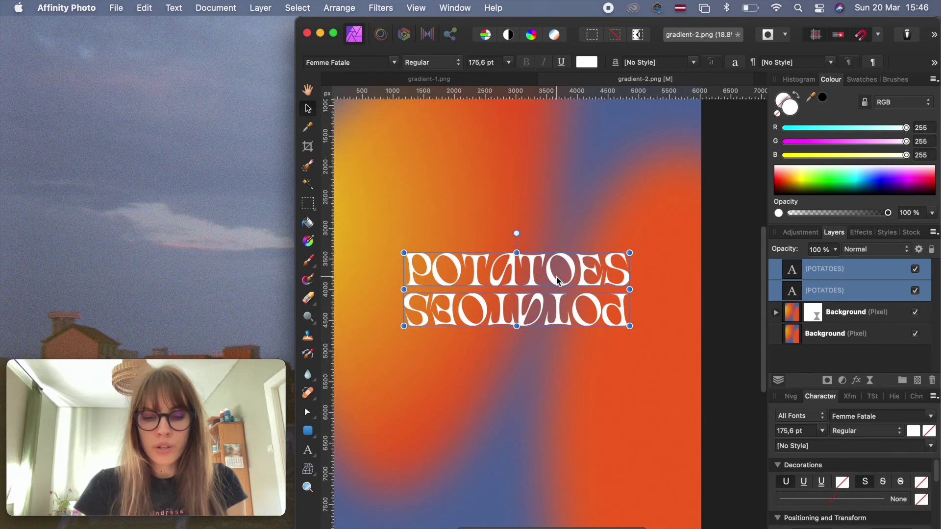
pyautogui.press('super+g')
pyautogui.scroll(-3, 558, 281)
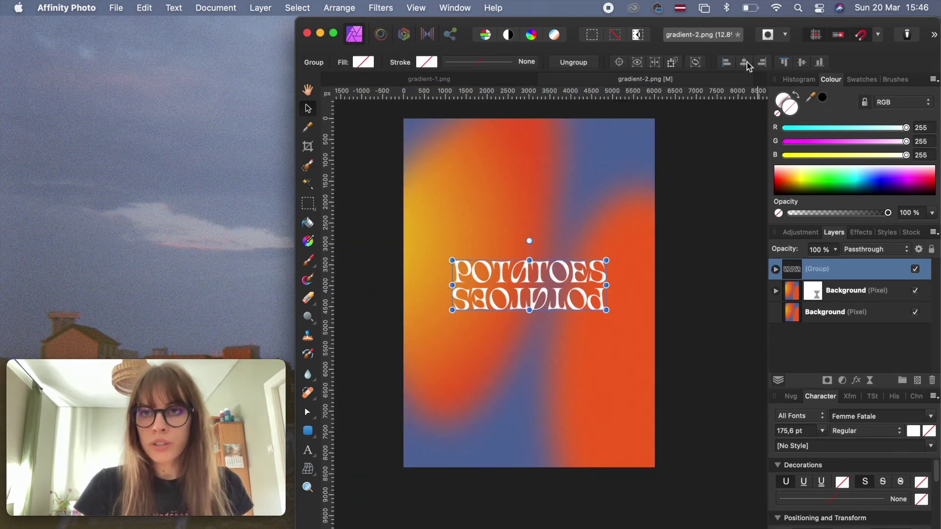
pyautogui.click(699, 231)
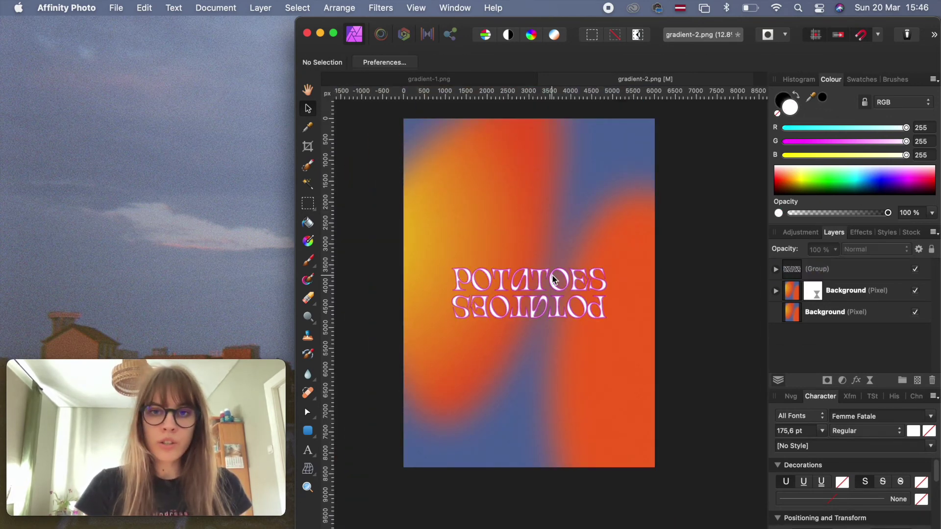
pyautogui.scroll(2, 552, 280)
pyautogui.scroll(-2, 553, 280)
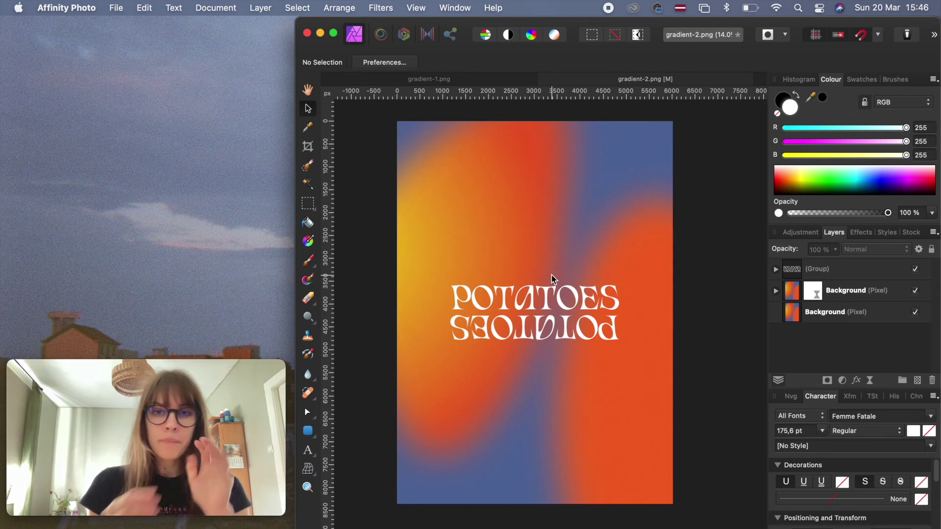
pyautogui.click(450, 79)
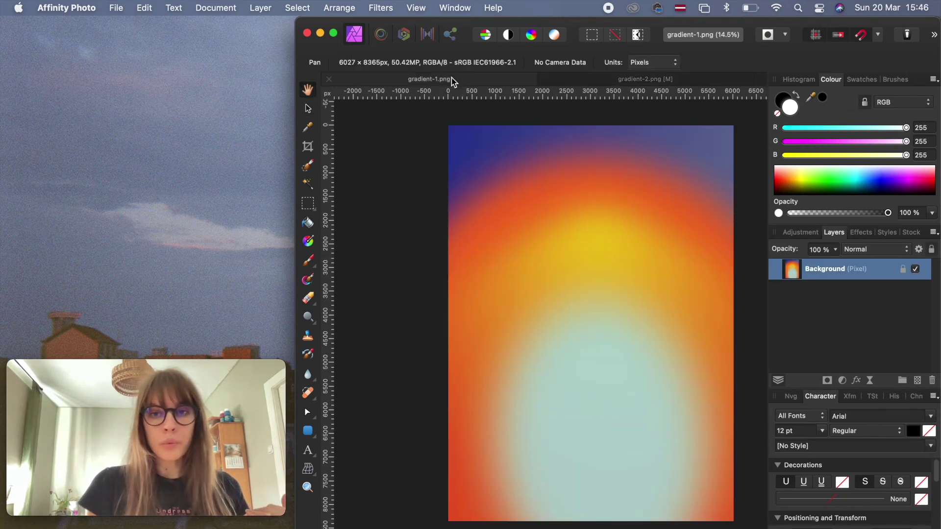
# - Duplicate gradient-1's Background layer and add a 12% monochromatic Add Noise live filter
pyautogui.moveTo(561, 221); pyautogui.dragTo(561, 219)
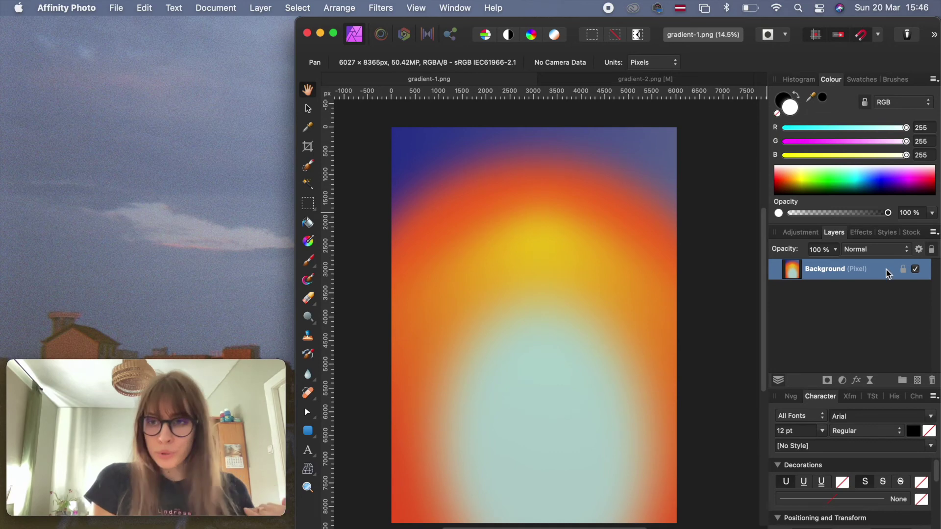
pyautogui.press('super+j')
pyautogui.click(259, 7)
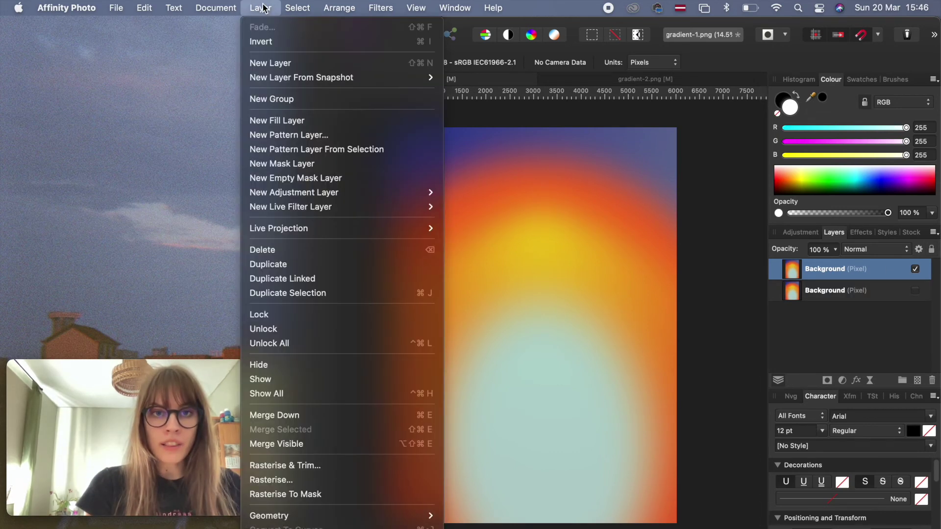
pyautogui.moveTo(384, 215)
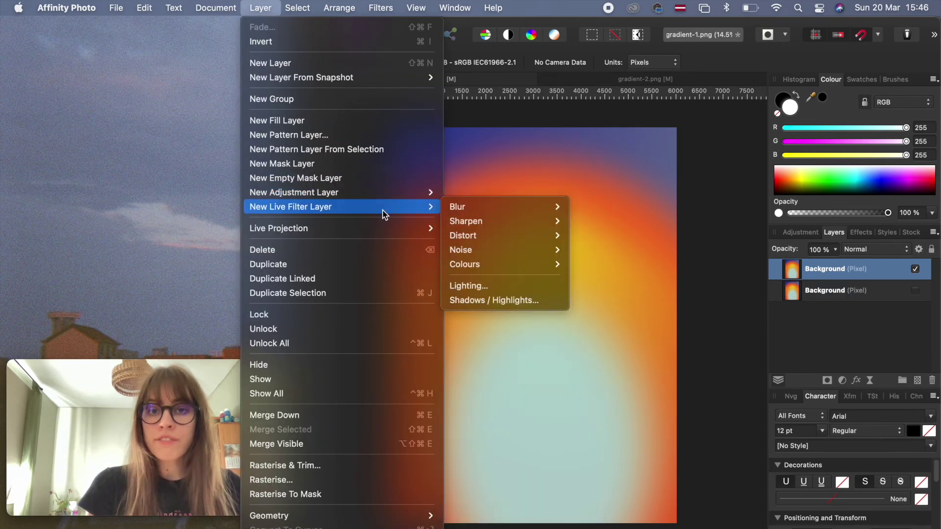
pyautogui.moveTo(507, 256)
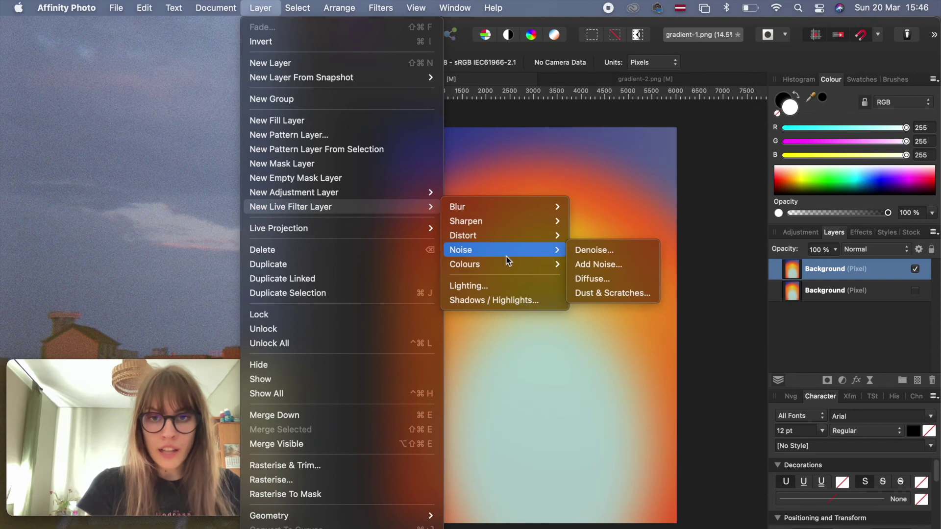
pyautogui.click(579, 264)
pyautogui.moveTo(559, 447)
pyautogui.mouseDown()
pyautogui.moveTo(580, 446)
pyautogui.moveTo(564, 446)
pyautogui.mouseUp()
pyautogui.scroll(5, 553, 338)
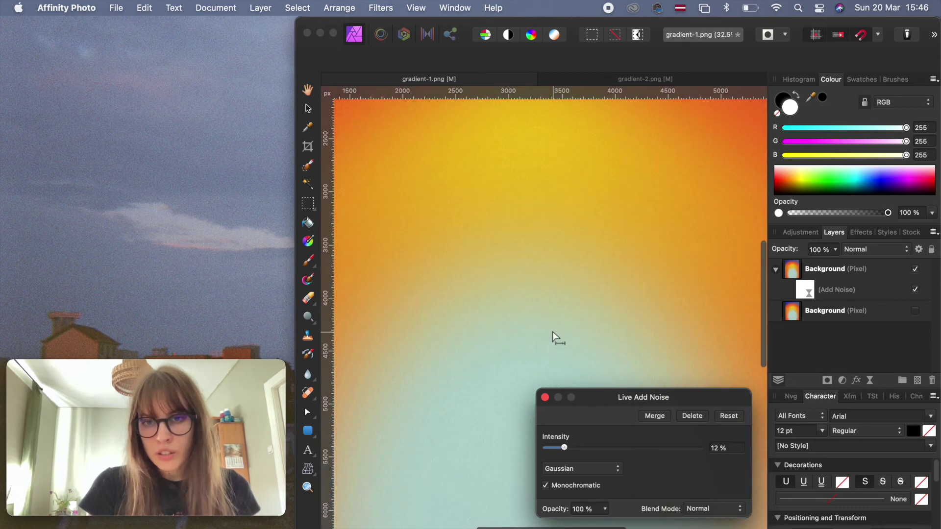
pyautogui.scroll(-5, 552, 331)
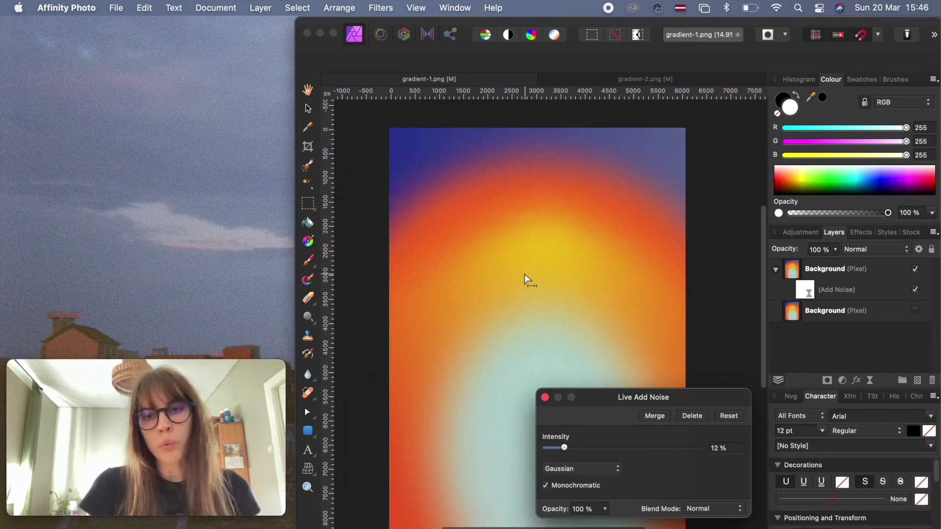
pyautogui.click(545, 397)
pyautogui.scroll(3, 521, 269)
pyautogui.scroll(-5, 521, 269)
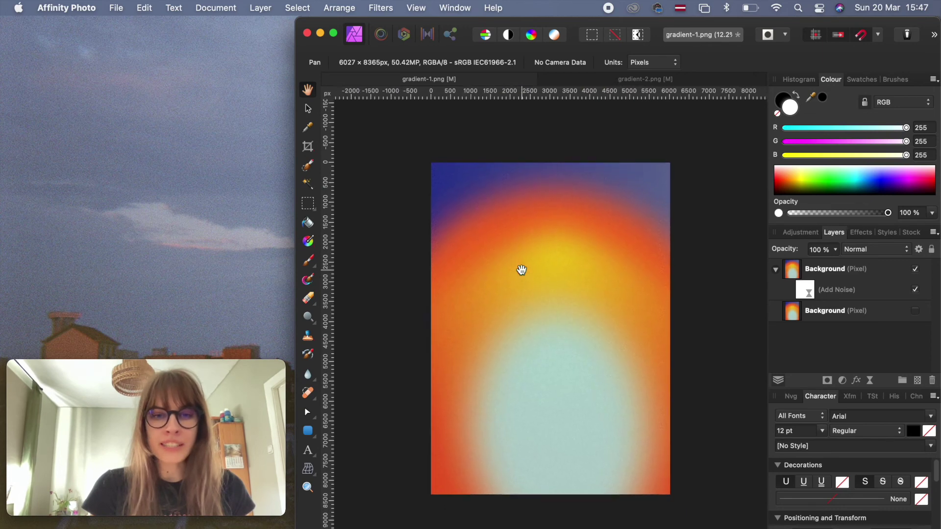
# - Create two-line artistic text reading 'sleep is' / 'amazing' on the gradient-1 poster
pyautogui.scroll(-1, 521, 270)
pyautogui.hscroll(1, 522, 270)
pyautogui.click(309, 453)
pyautogui.moveTo(478, 271)
pyautogui.mouseDown()
pyautogui.moveTo(498, 296)
pyautogui.moveTo(489, 283)
pyautogui.mouseUp()
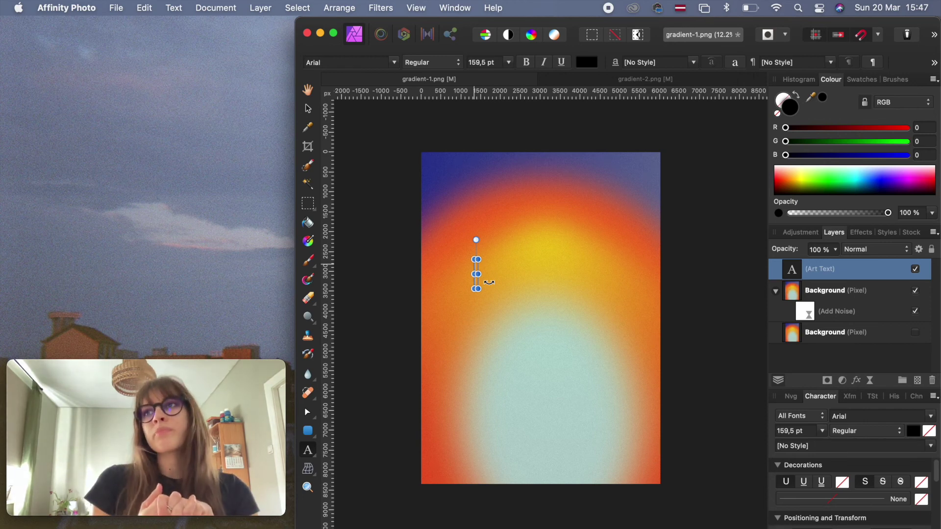
pyautogui.write('sundays')
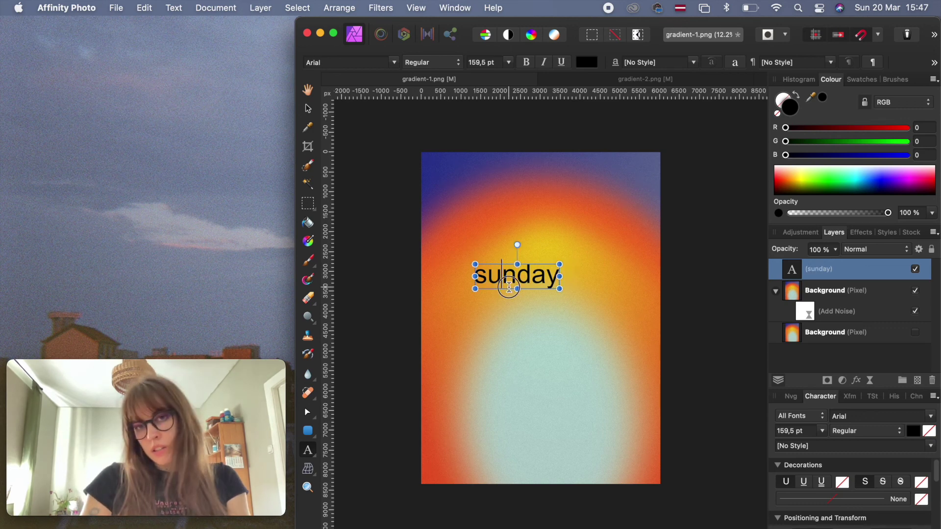
pyautogui.doubleClick(491, 283)
pyautogui.write('slee')
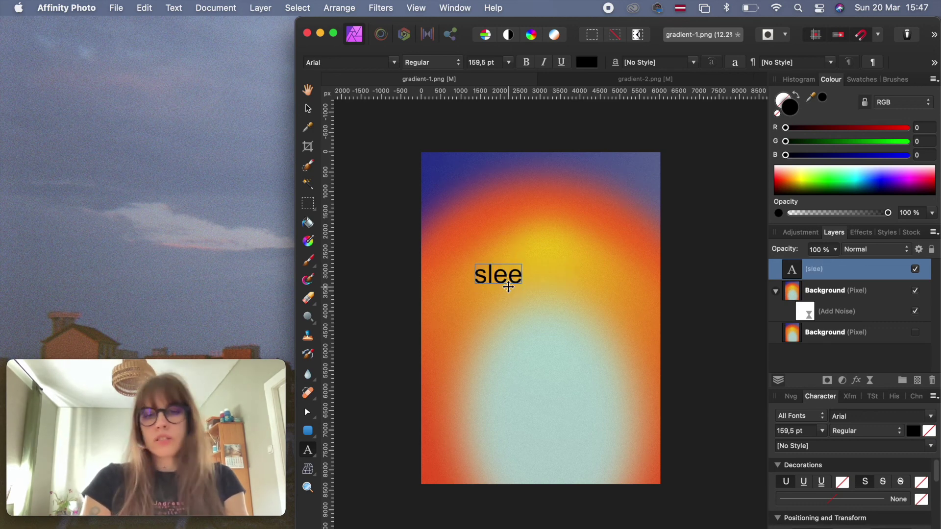
pyautogui.write('p')
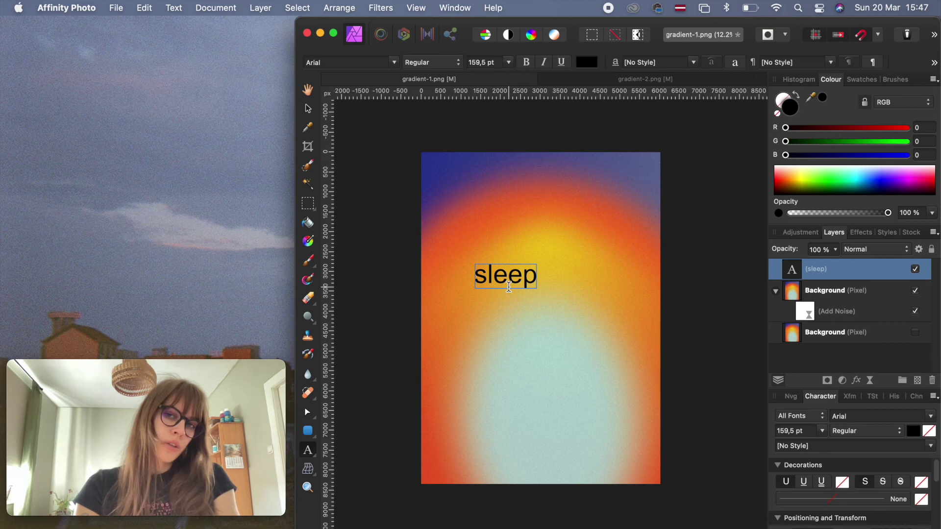
pyautogui.write(' is ')
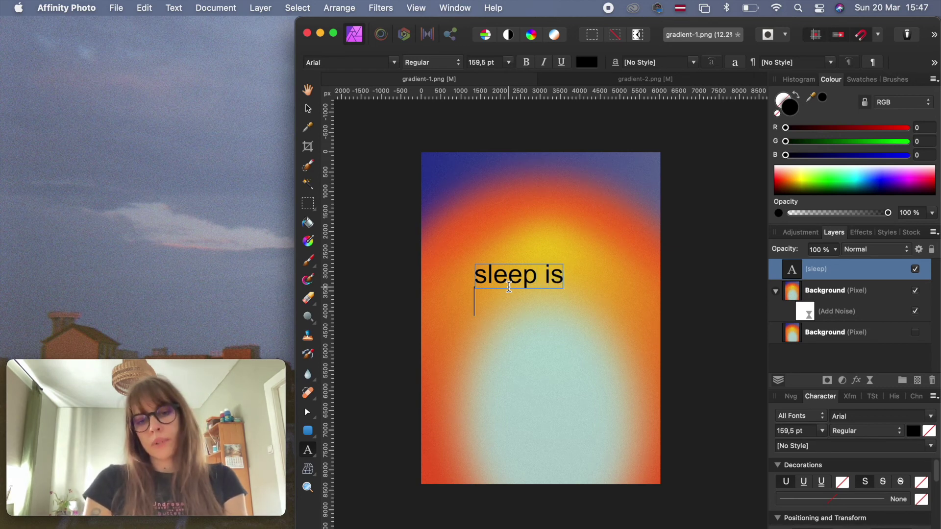
pyautogui.write('amazing')
pyautogui.press('Escape')
# - Set the whole 'sleep is amazing' text to the areminiscentsmile font
pyautogui.scroll(3, 510, 289)
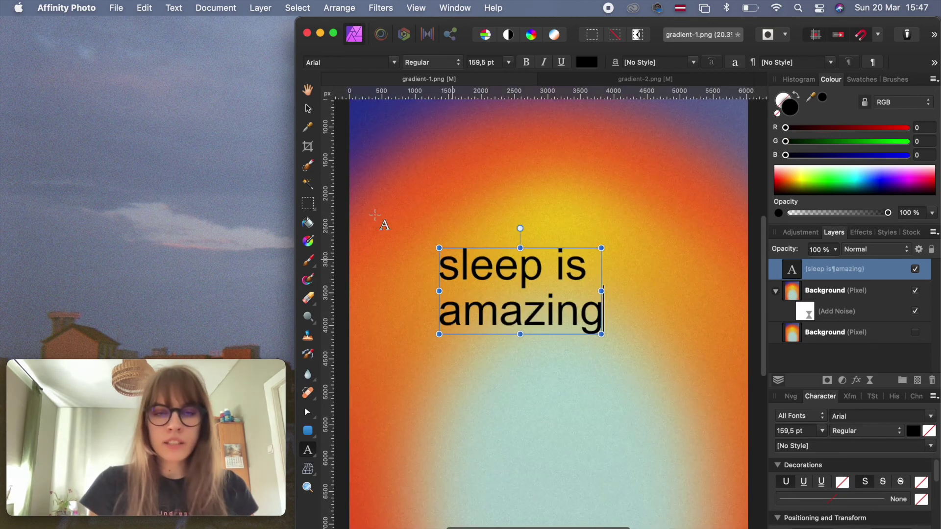
pyautogui.click(361, 63)
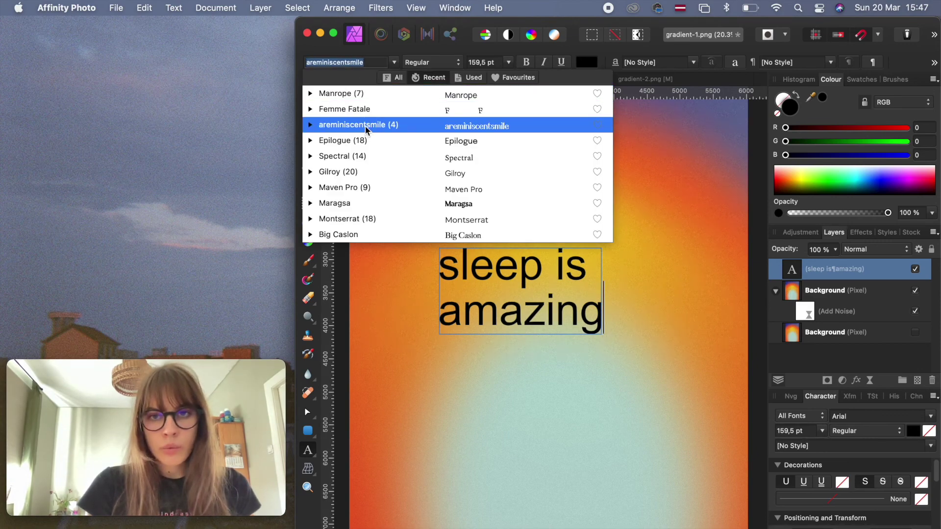
pyautogui.press('Escape')
pyautogui.press('super+a')
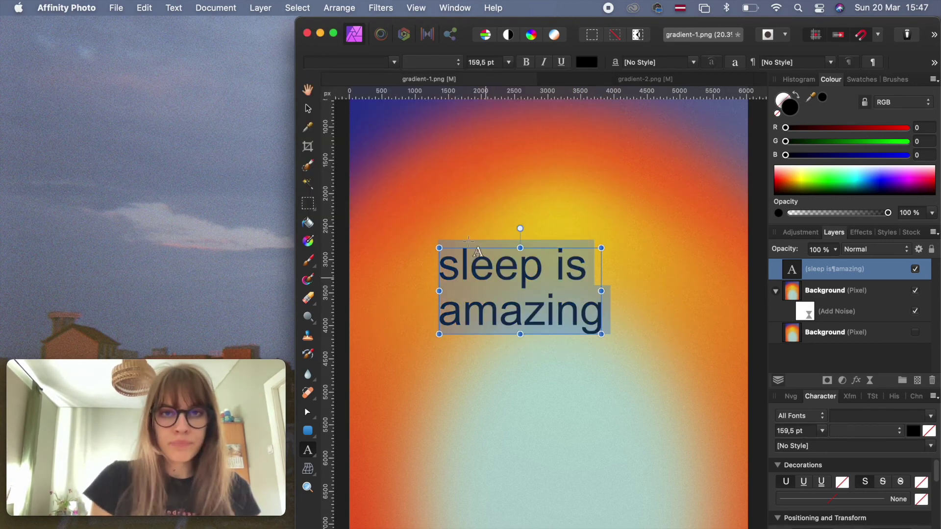
pyautogui.click(395, 64)
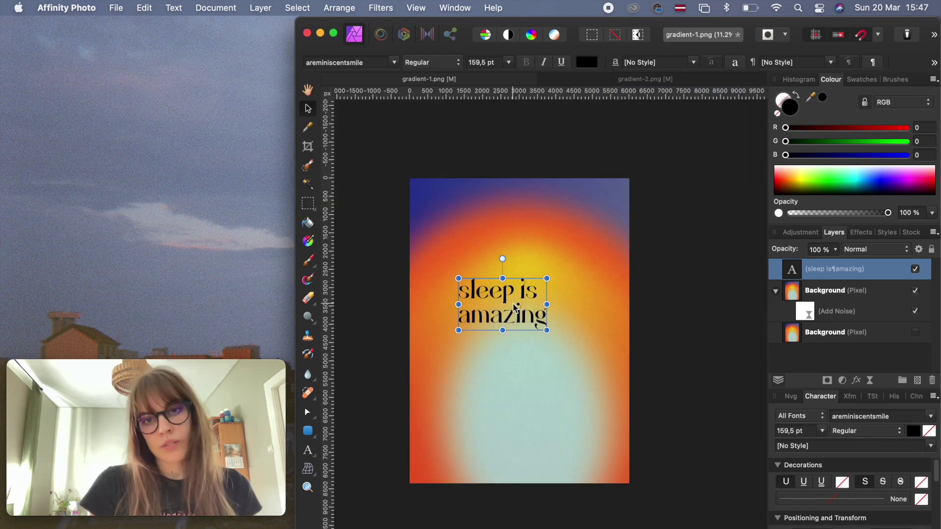
# - Duplicate the text, keeping only 'sleep is' in the top copy and 'amazing' in the lower
pyautogui.press('cmd+j')
pyautogui.moveTo(515, 307); pyautogui.dragTo(519, 379)
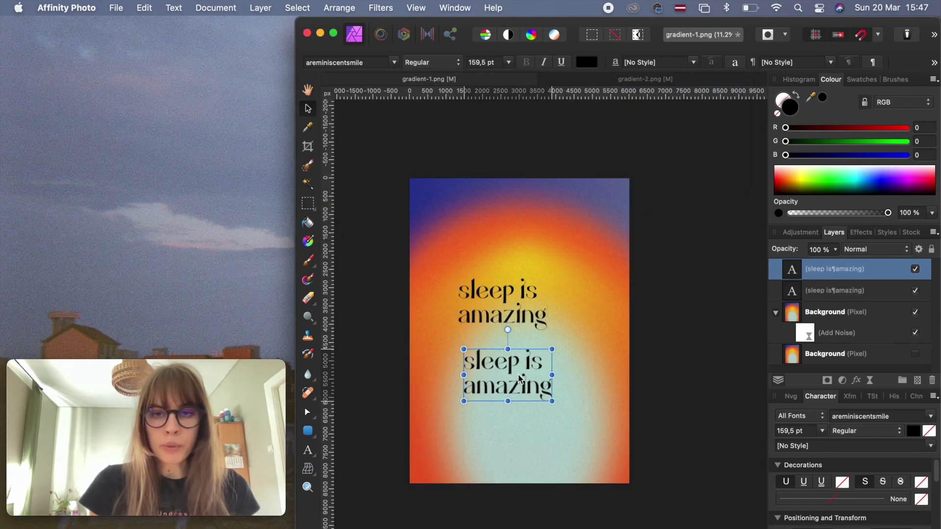
pyautogui.click(526, 316)
pyautogui.press('t')
pyautogui.doubleClick(526, 316)
pyautogui.press('BackSpace')
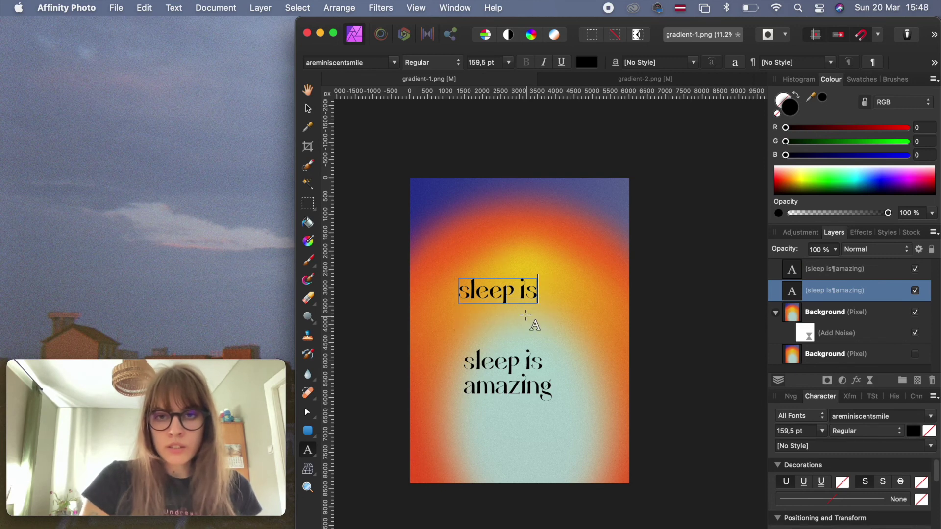
pyautogui.click(521, 361)
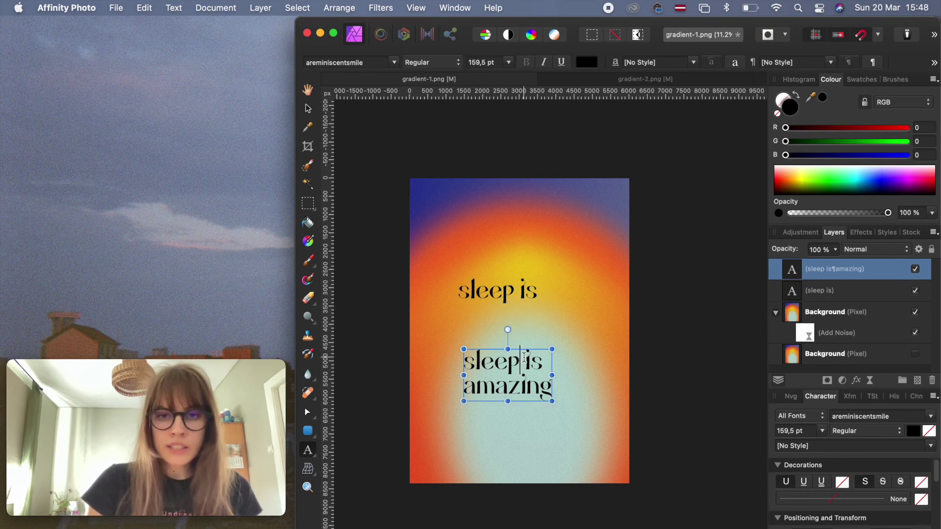
pyautogui.tripleClick(525, 357)
pyautogui.press('BackSpace')
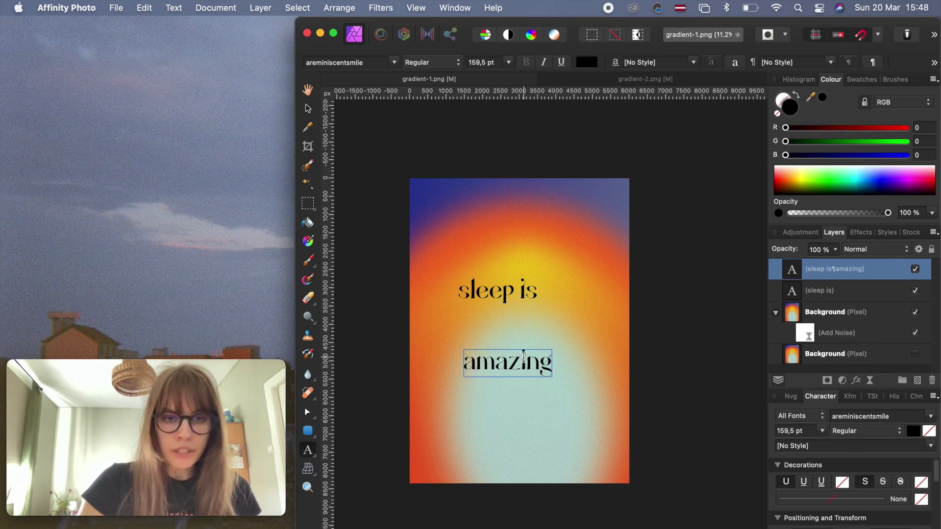
pyautogui.press('Escape')
# - Move 'sleep is' to the top-left and 'amazing' to the bottom-right of the poster
pyautogui.click(308, 108)
pyautogui.click(462, 193)
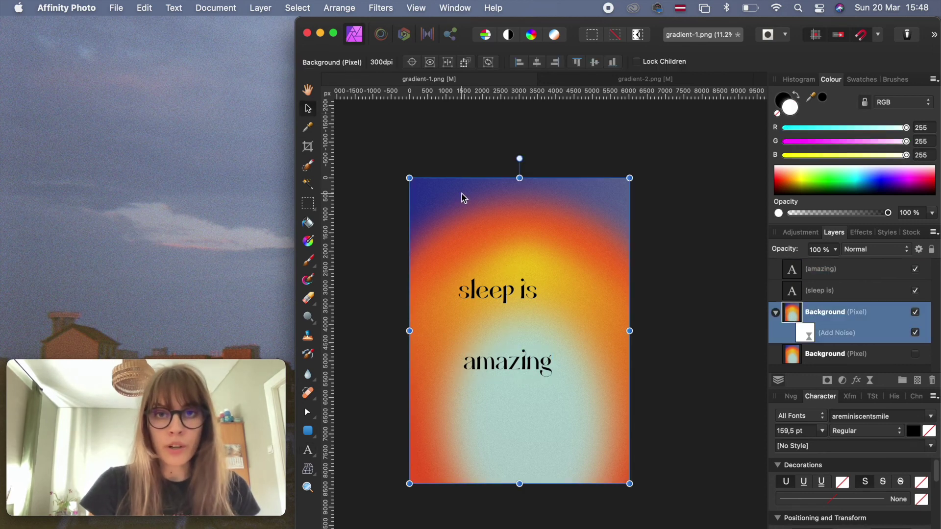
pyautogui.scroll(2, 495, 280)
pyautogui.moveTo(474, 298); pyautogui.dragTo(440, 212)
pyautogui.scroll(-2, 510, 343)
pyautogui.moveTo(515, 355); pyautogui.dragTo(592, 471)
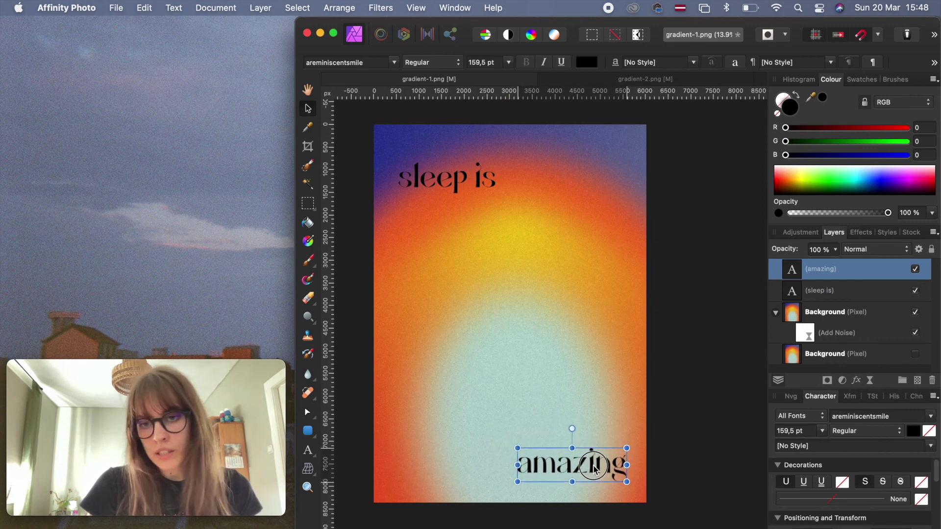
# - Turn both 'sleep is' and 'amazing' text layers white
pyautogui.keyDown('shift'); pyautogui.click(461, 183); pyautogui.keyUp('shift')
pyautogui.moveTo(844, 177); pyautogui.dragTo(813, 127)
pyautogui.click(697, 238)
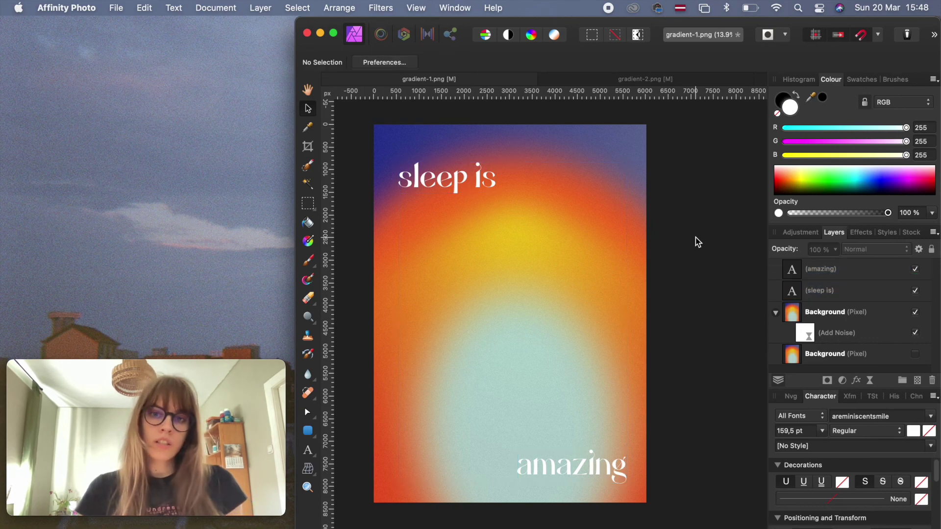
pyautogui.scroll(-2, 698, 242)
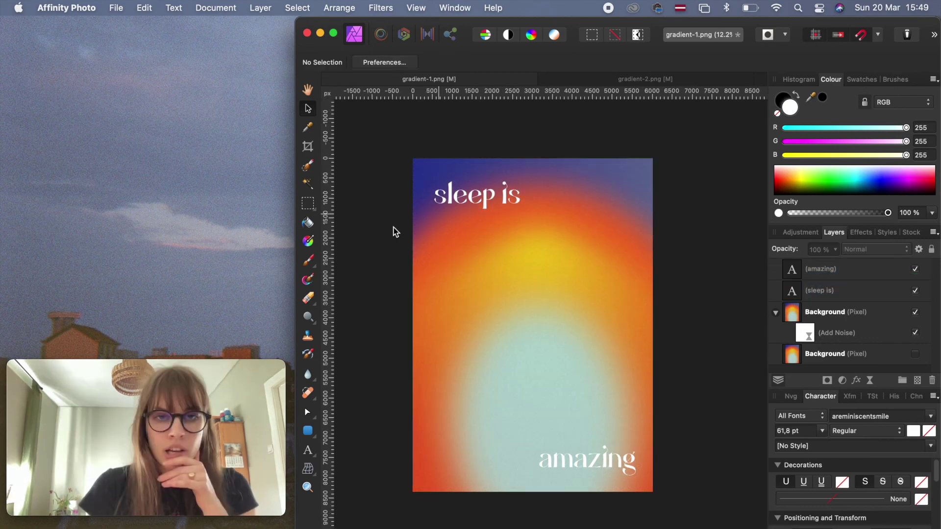
# - Add small 32.9 pt text 'DAMN' near the poster centre in Manrope SemiBold
pyautogui.click(308, 452)
pyautogui.scroll(5, 536, 346)
pyautogui.moveTo(470, 264); pyautogui.dragTo(470, 271)
pyautogui.write('DAIZI')
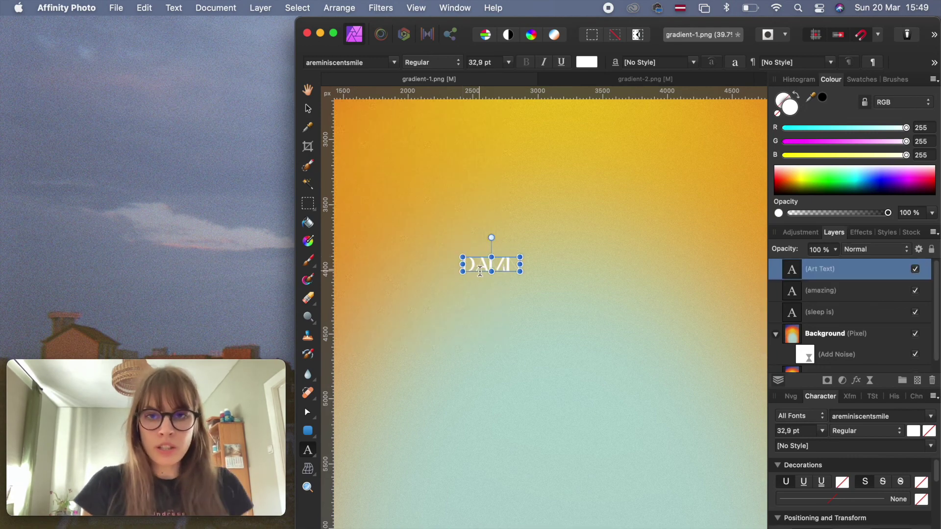
pyautogui.scroll(8, 471, 271)
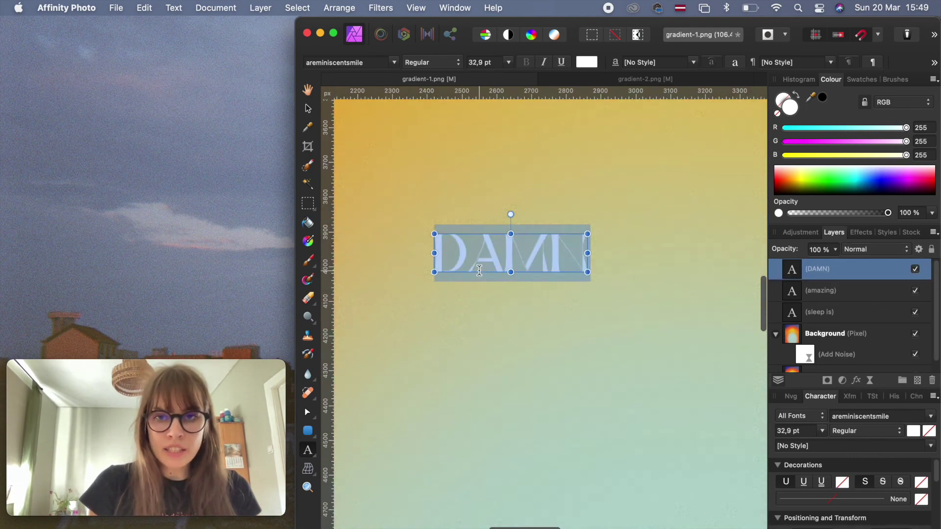
pyautogui.press('super+a')
pyautogui.click(391, 61)
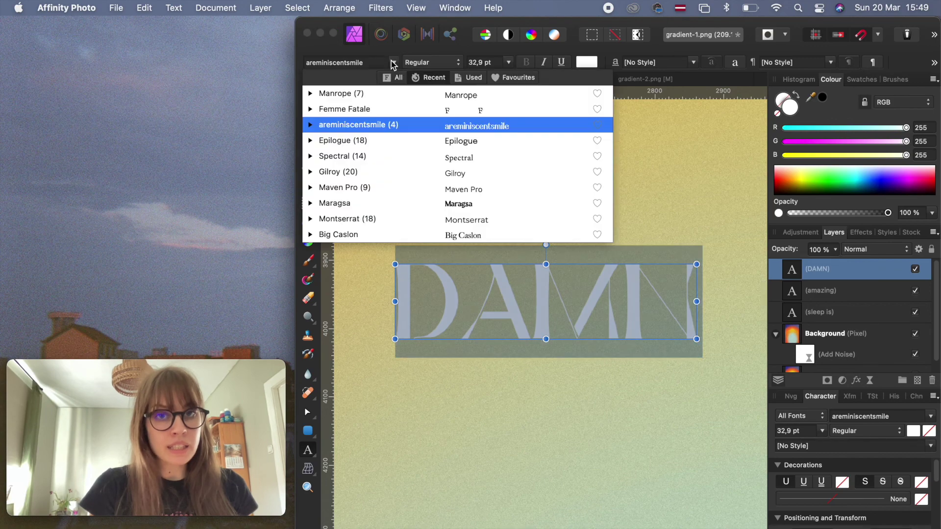
pyautogui.click(310, 94)
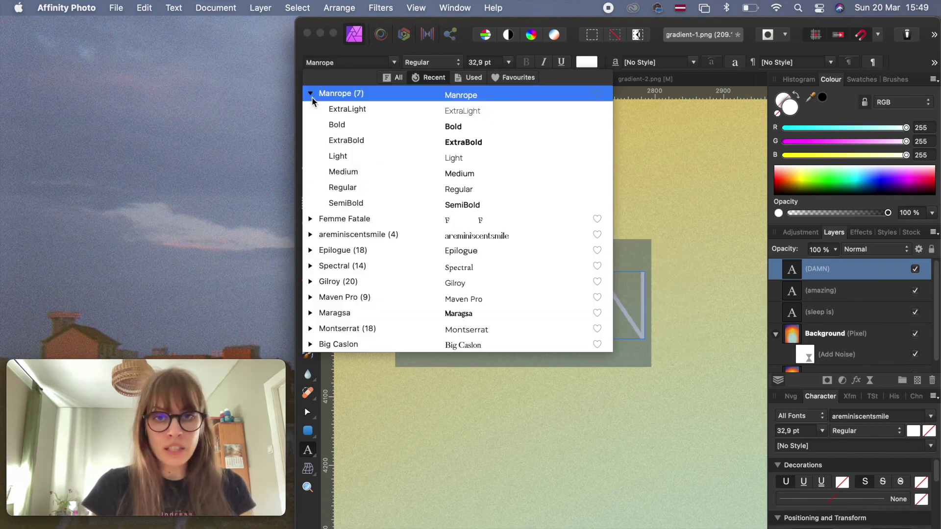
pyautogui.click(391, 202)
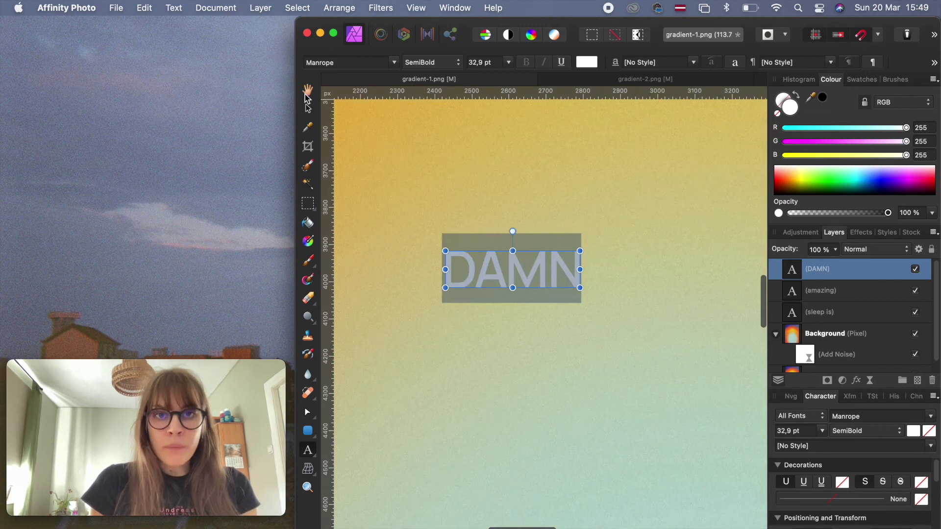
# - Centre DAMN horizontally and vertically on the poster with the alignment options
pyautogui.click(308, 108)
pyautogui.scroll(-5, 526, 277)
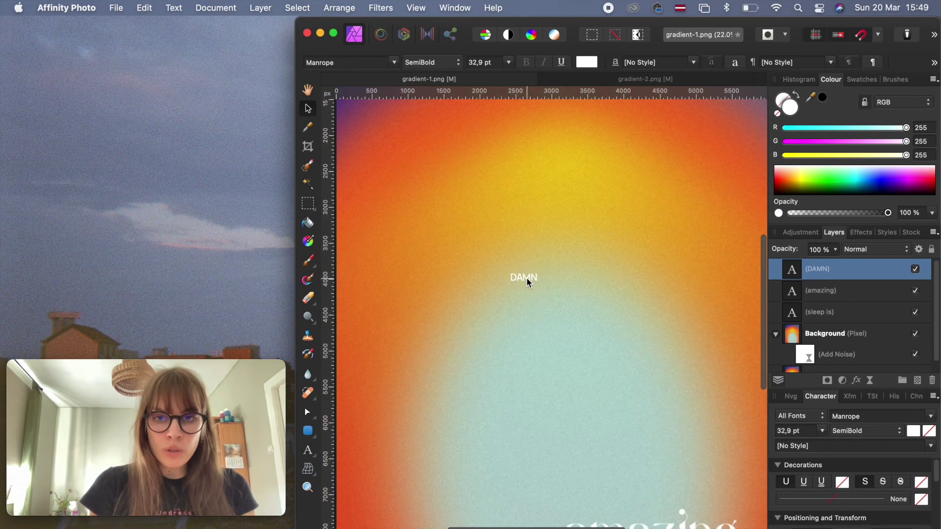
pyautogui.click(528, 282)
pyautogui.scroll(-2, 527, 279)
pyautogui.click(935, 63)
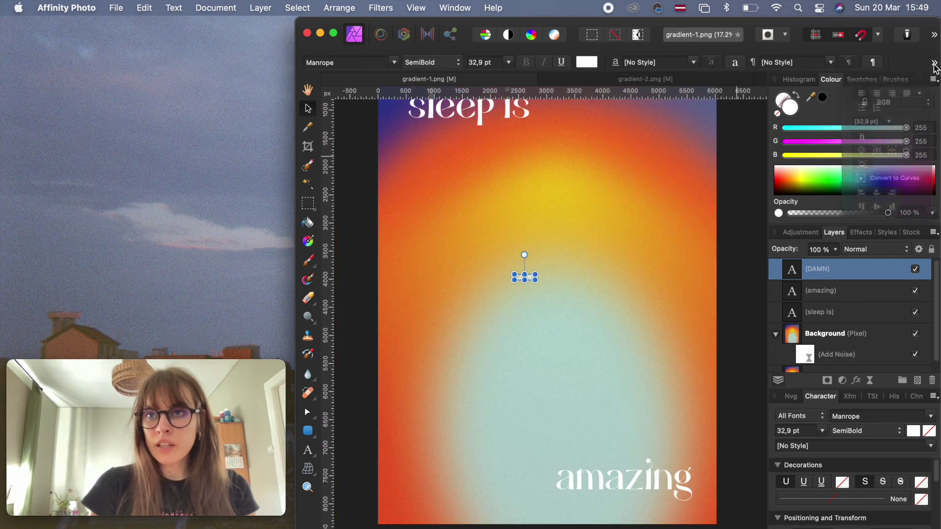
pyautogui.click(868, 211)
pyautogui.click(869, 230)
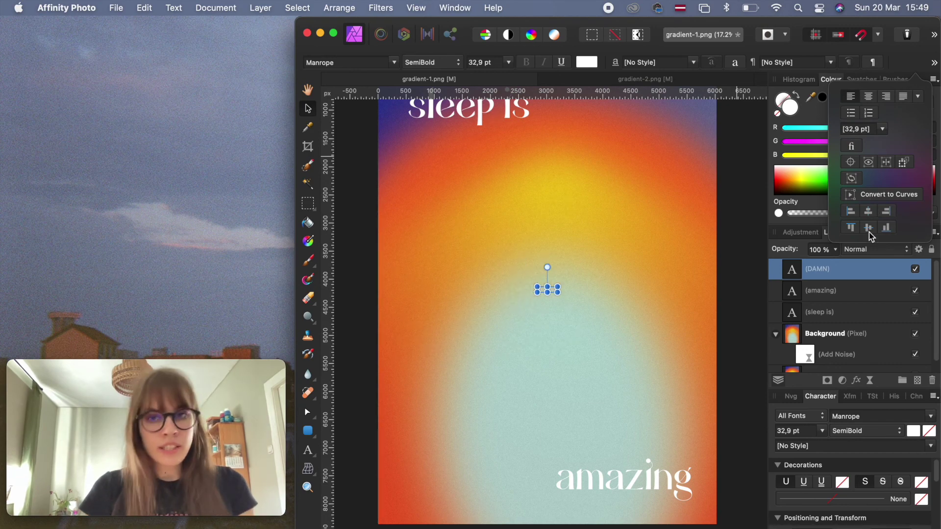
pyautogui.click(737, 292)
pyautogui.scroll(-2, 737, 293)
pyautogui.hscroll(2, 709, 293)
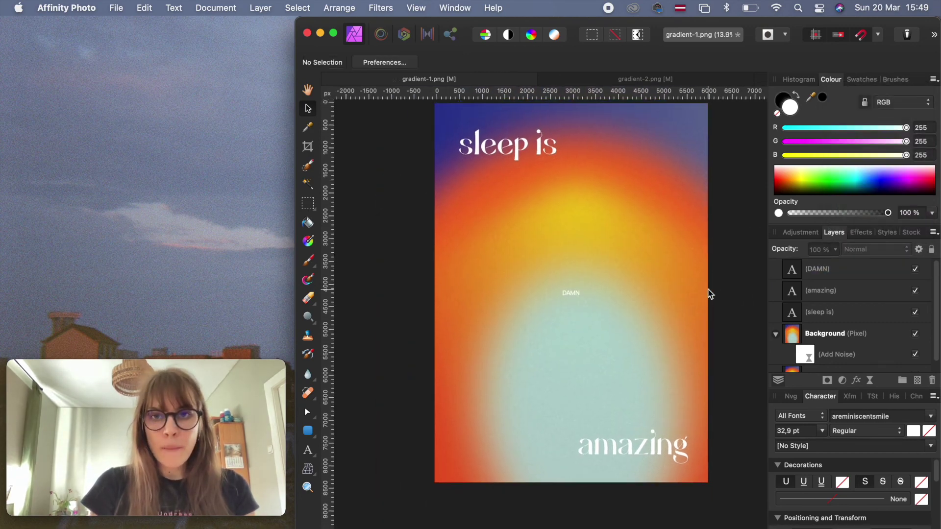